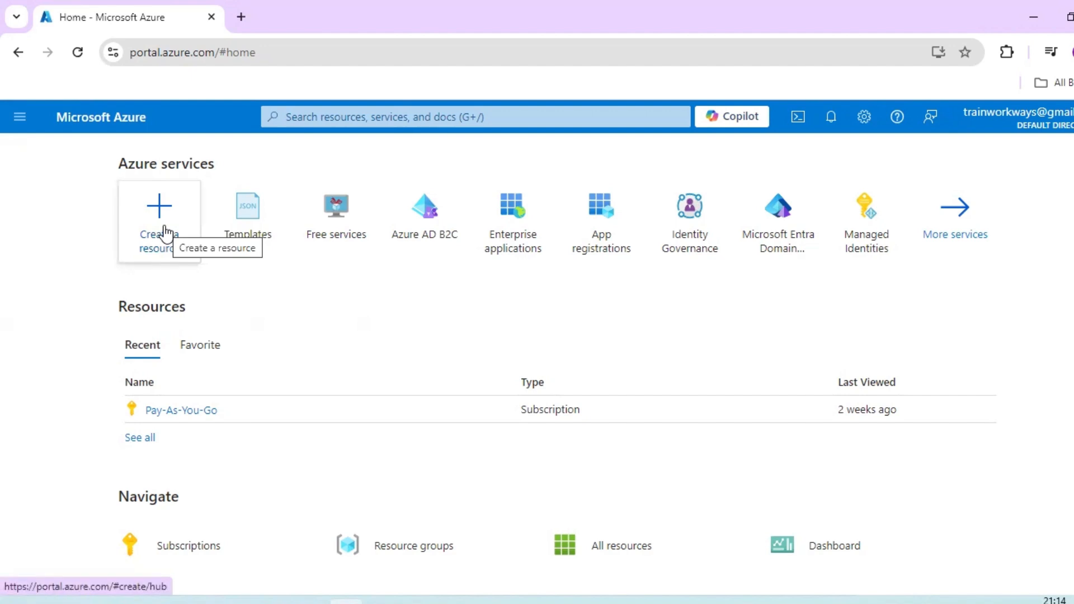
- Start creating a new resource from the Azure home page
{"action": "left_click", "coordinate": [18, 124]}
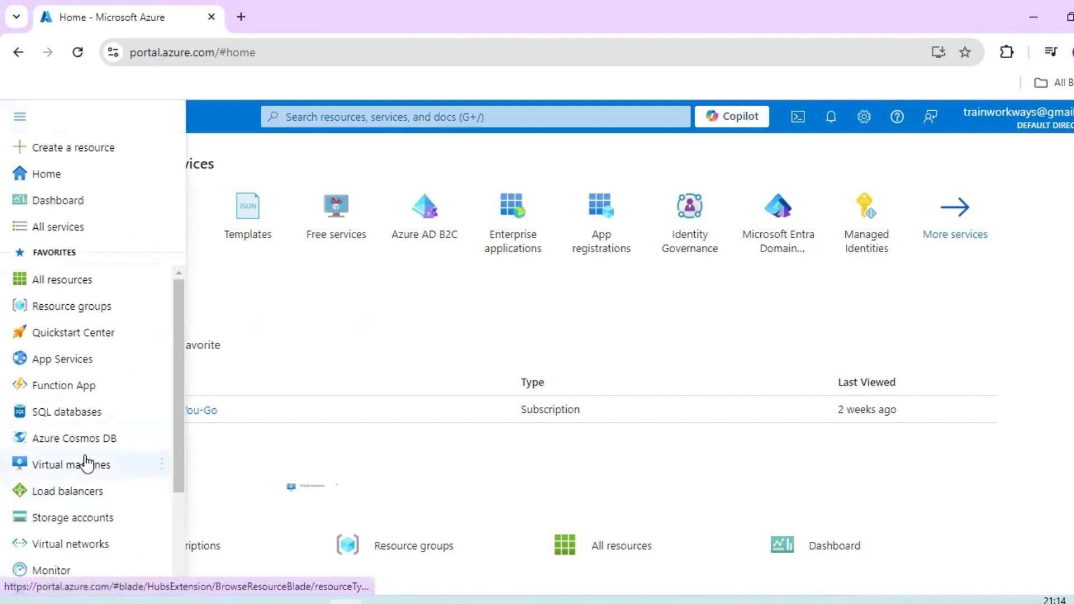
{"action": "left_click", "coordinate": [297, 350]}
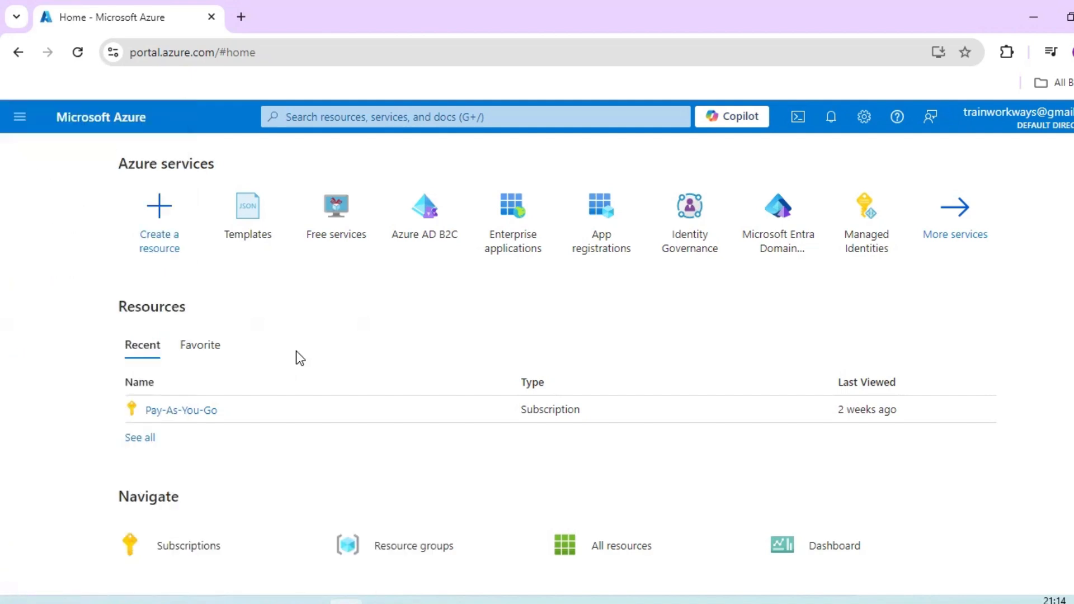
{"action": "left_click", "coordinate": [159, 221]}
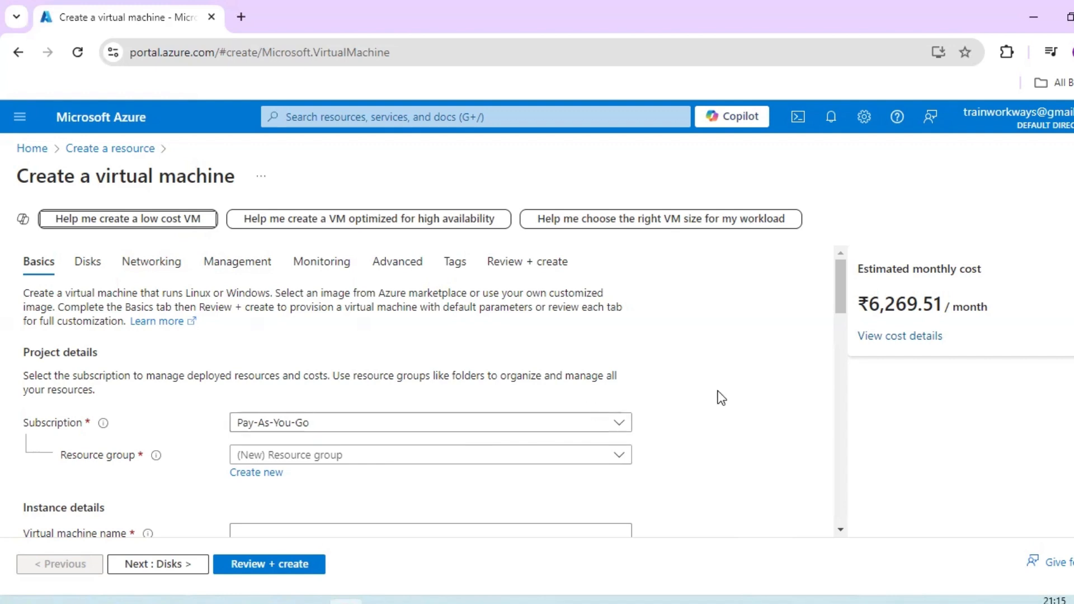
- Check which subscriptions are available in the virtual machine's project details
{"action": "scroll", "coordinate": [720, 397], "scroll_direction": "down", "scroll_amount": 1}
{"action": "left_click", "coordinate": [547, 348]}
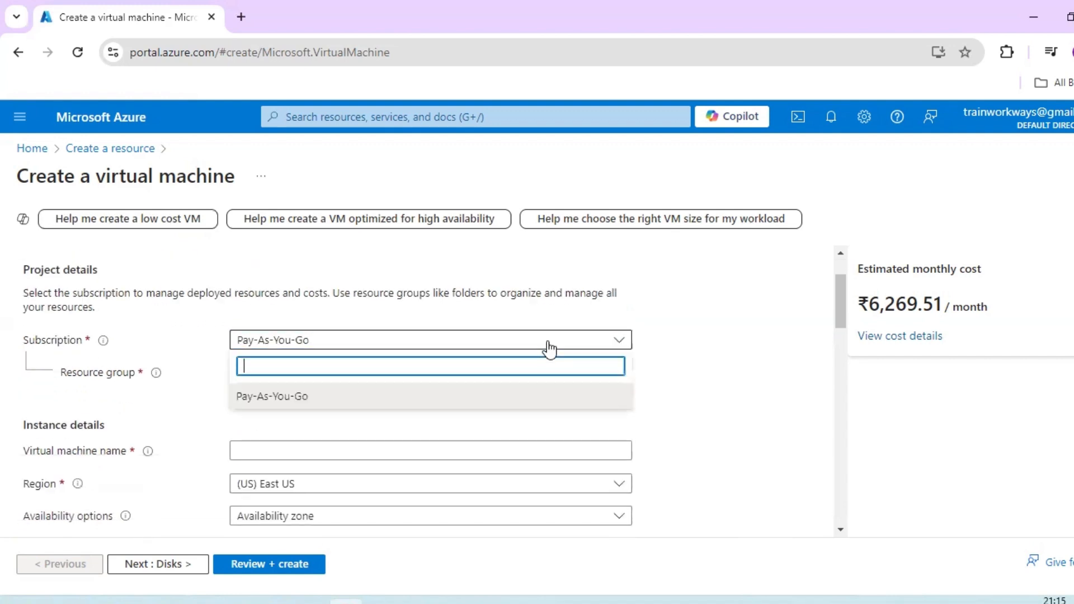
{"action": "left_click", "coordinate": [666, 344]}
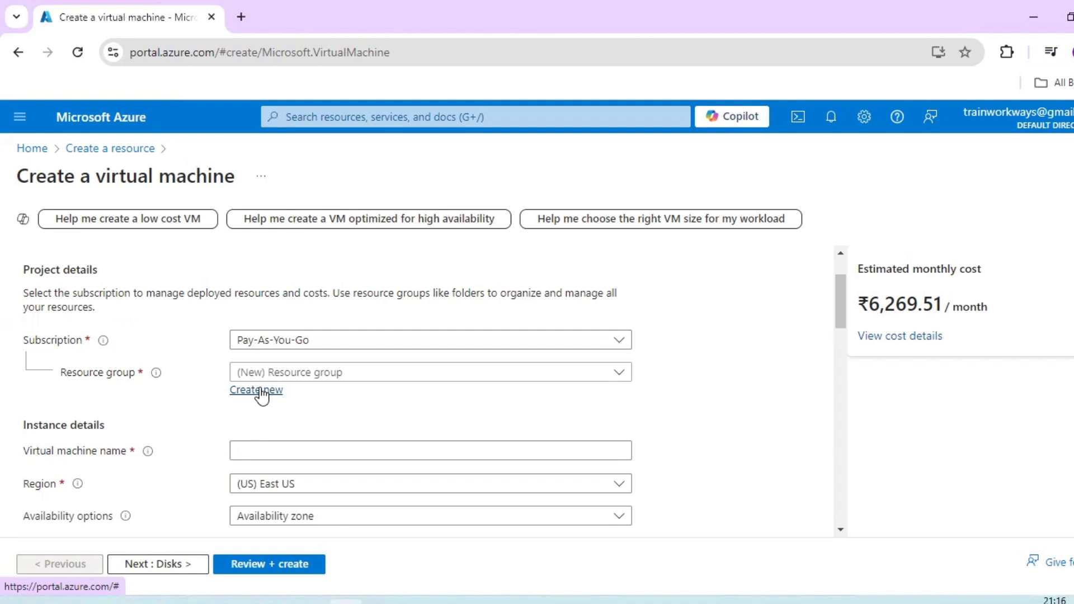
- Create a new resource group named azureseries-resourcegroup for the virtual machine
{"action": "left_click", "coordinate": [262, 391]}
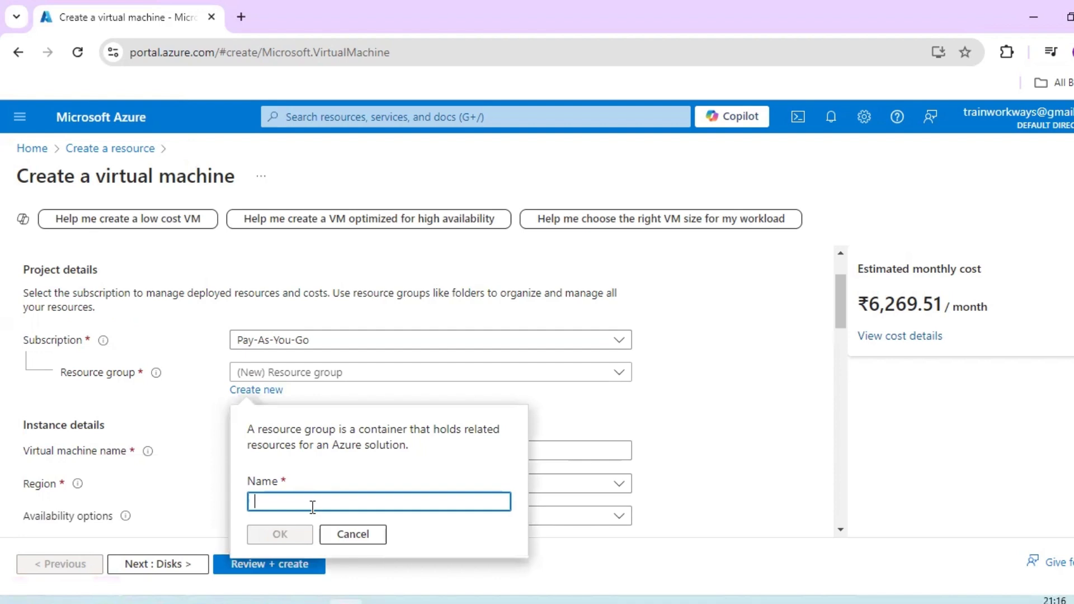
{"action": "type", "text": "azurese"}
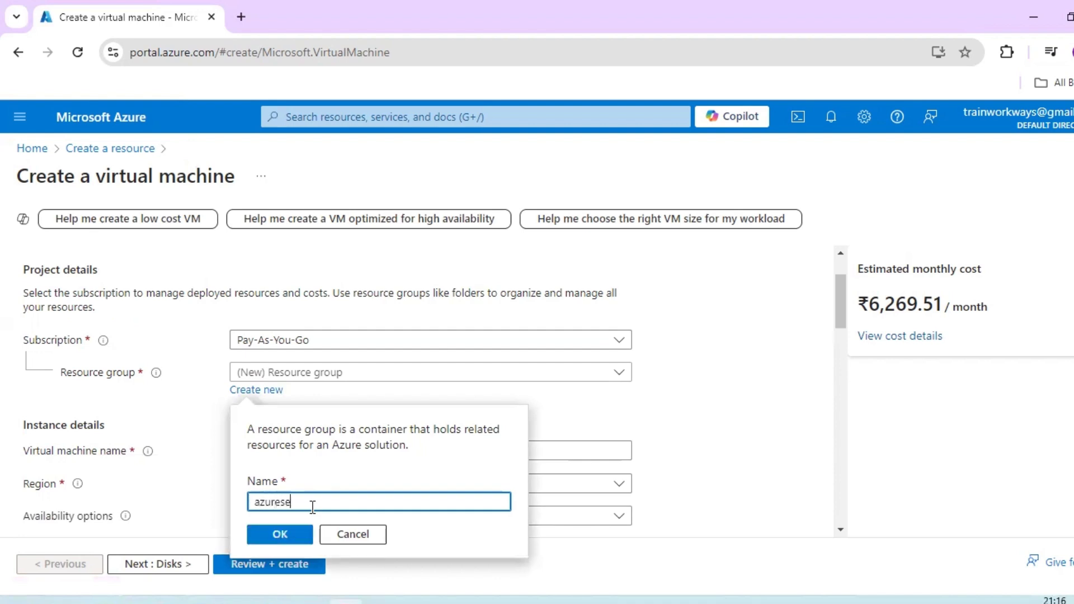
{"action": "type", "text": "ries-resourcegroup"}
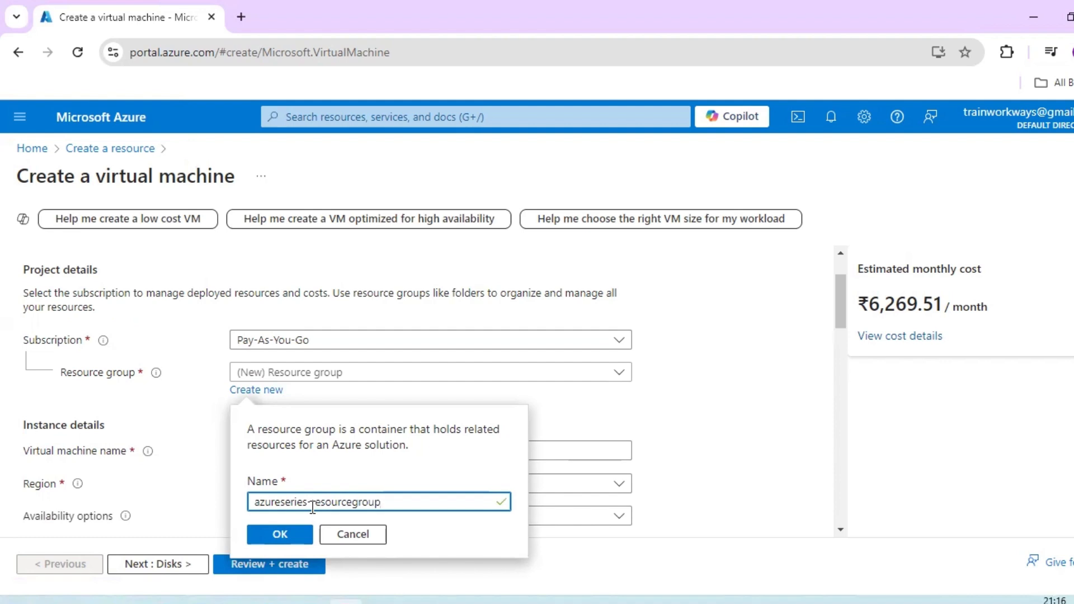
{"action": "left_click", "coordinate": [280, 537]}
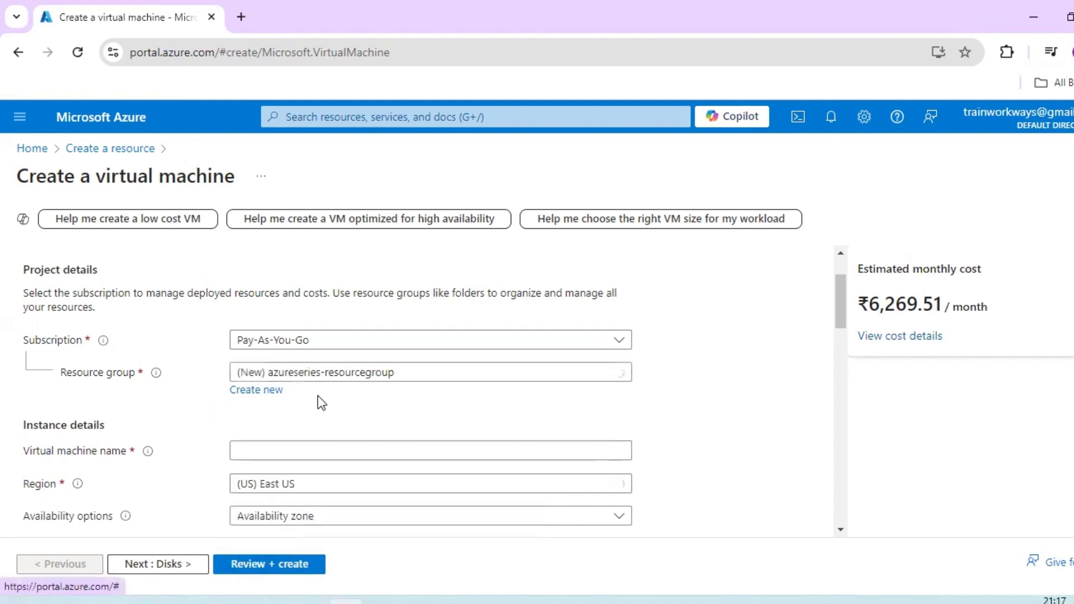
- Name the virtual machine as-vm01-test-server in the instance details
{"action": "scroll", "coordinate": [322, 402], "scroll_direction": "down", "scroll_amount": 1}
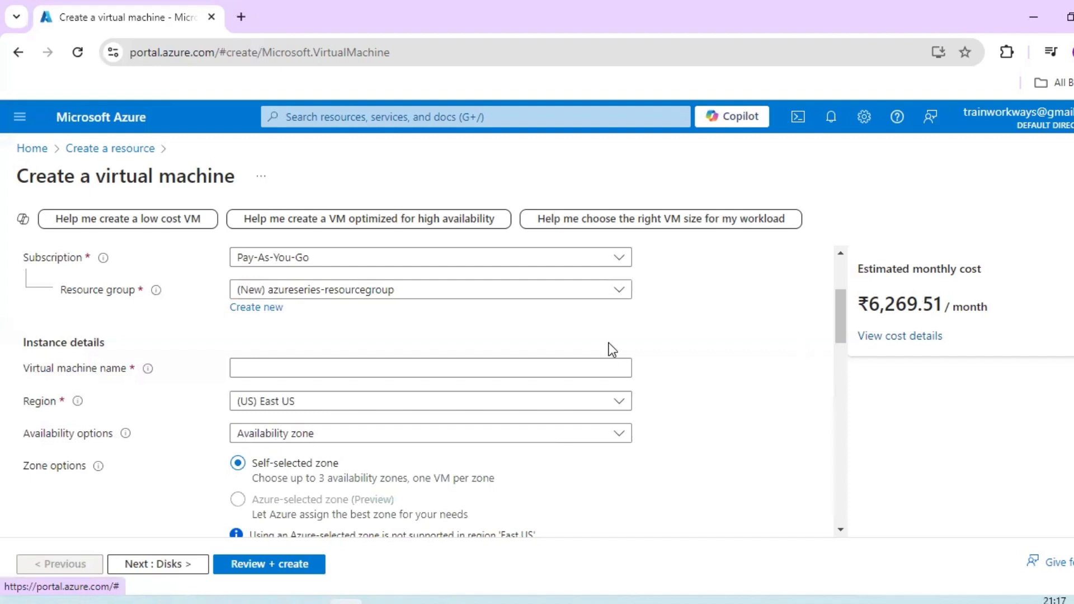
{"action": "left_click", "coordinate": [374, 368]}
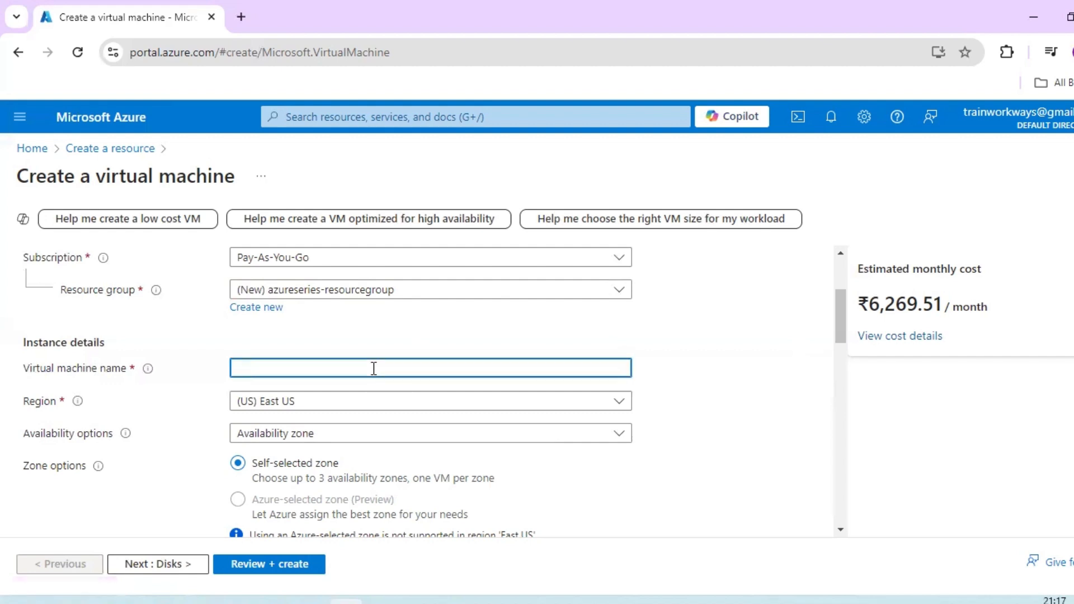
{"action": "type", "text": "as-vm01"}
{"action": "type", "text": "-test-server"}
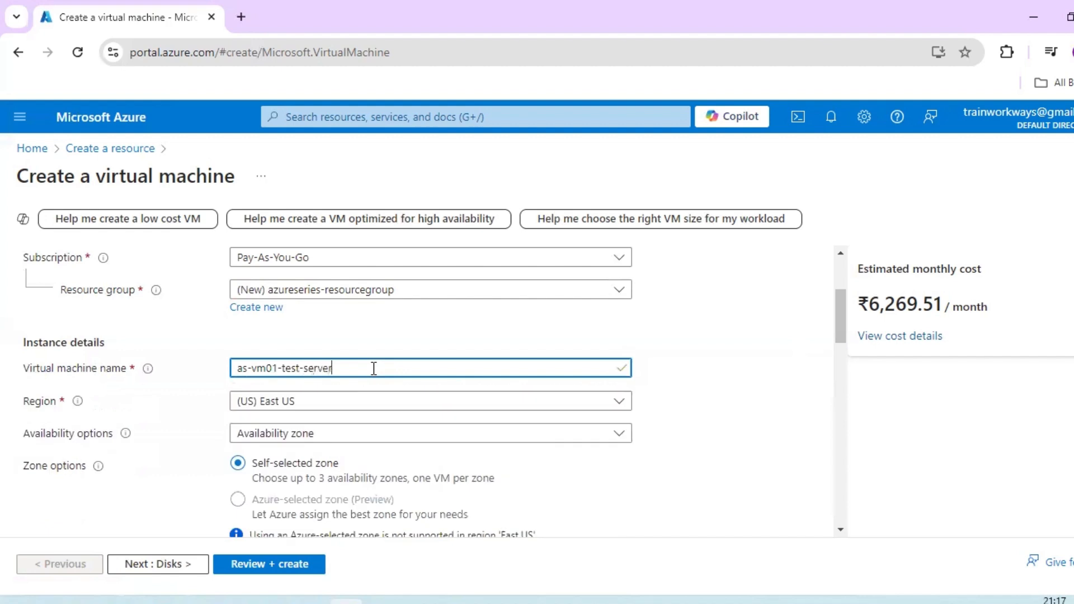
{"action": "left_click", "coordinate": [800, 432]}
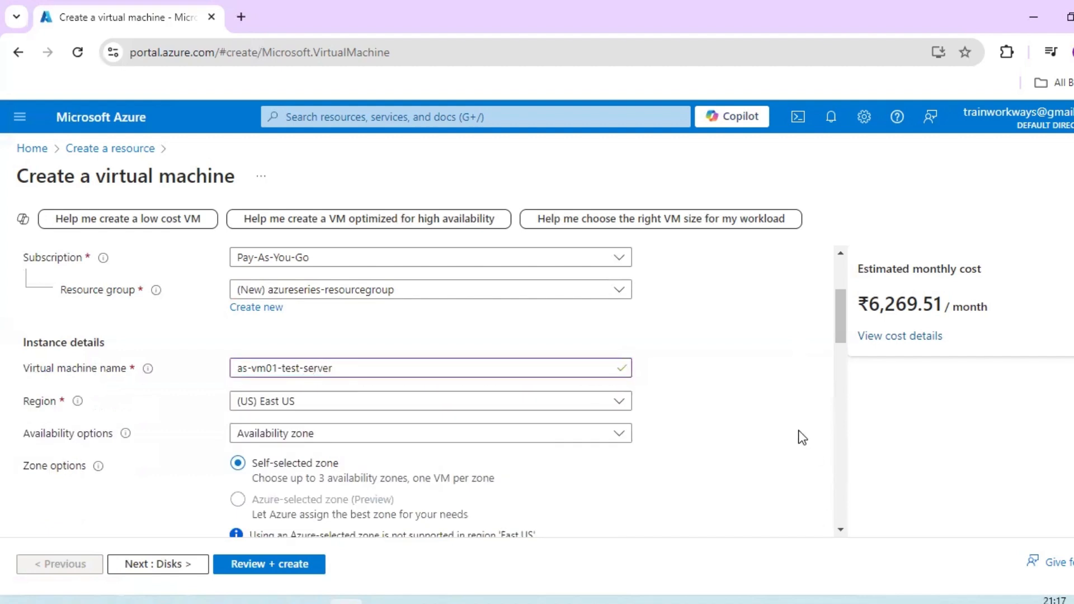
- Look through the available regions and set the virtual machine's region to (Asia Pacific) Central India
{"action": "scroll", "coordinate": [763, 410], "scroll_direction": "down", "scroll_amount": 1}
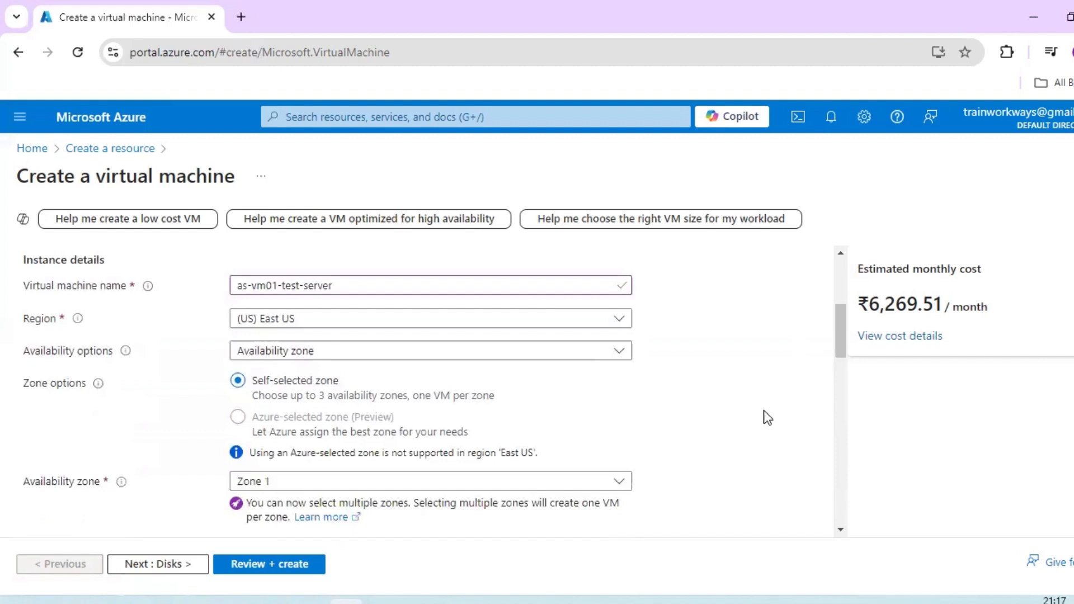
{"action": "left_click", "coordinate": [385, 319]}
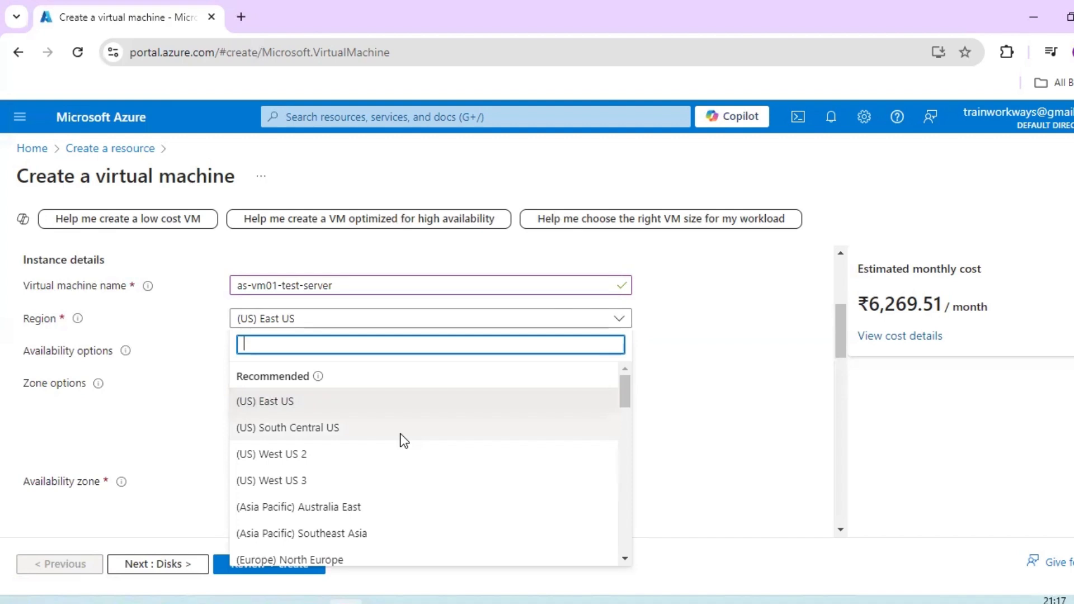
{"action": "scroll", "coordinate": [402, 440], "scroll_direction": "down", "scroll_amount": 1}
{"action": "scroll", "coordinate": [392, 447], "scroll_direction": "down", "scroll_amount": 1}
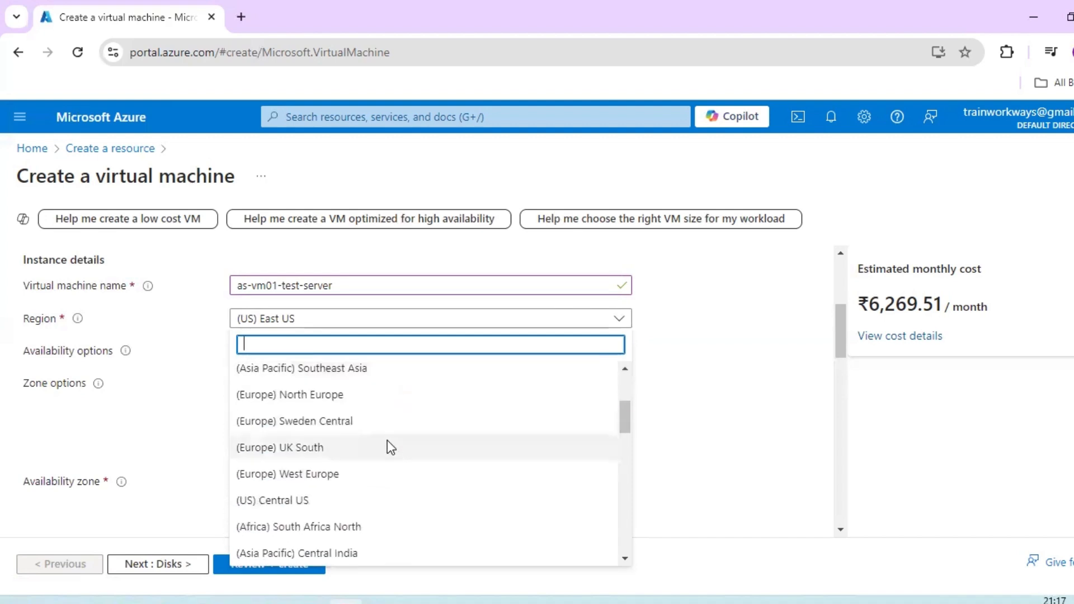
{"action": "scroll", "coordinate": [379, 434], "scroll_direction": "down", "scroll_amount": 2}
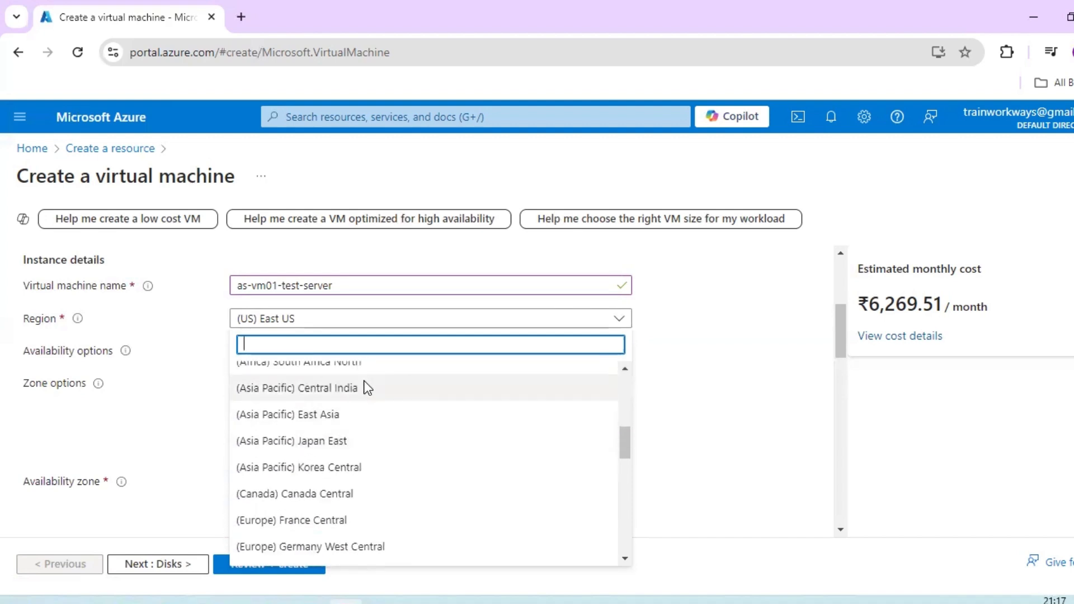
{"action": "scroll", "coordinate": [374, 512], "scroll_direction": "down", "scroll_amount": 6}
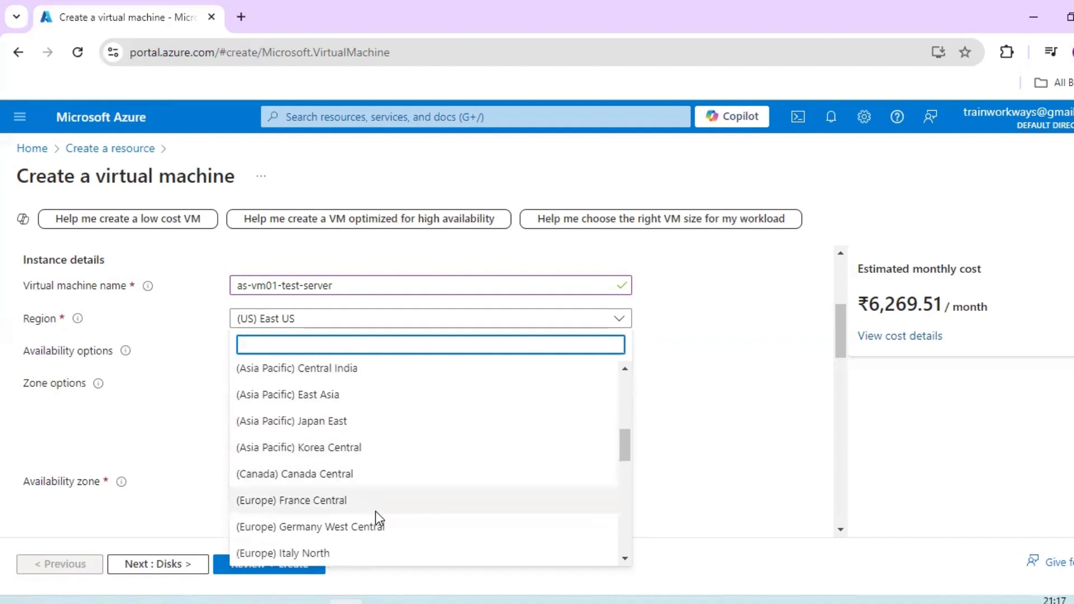
{"action": "scroll", "coordinate": [375, 511], "scroll_direction": "down", "scroll_amount": 2}
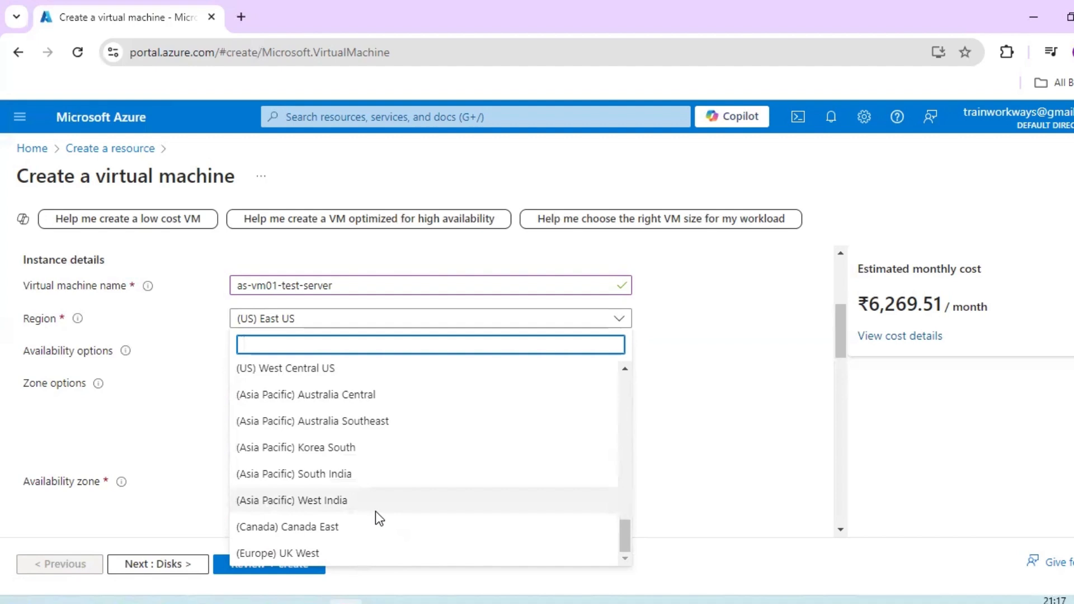
{"action": "scroll", "coordinate": [375, 512], "scroll_direction": "up", "scroll_amount": 5}
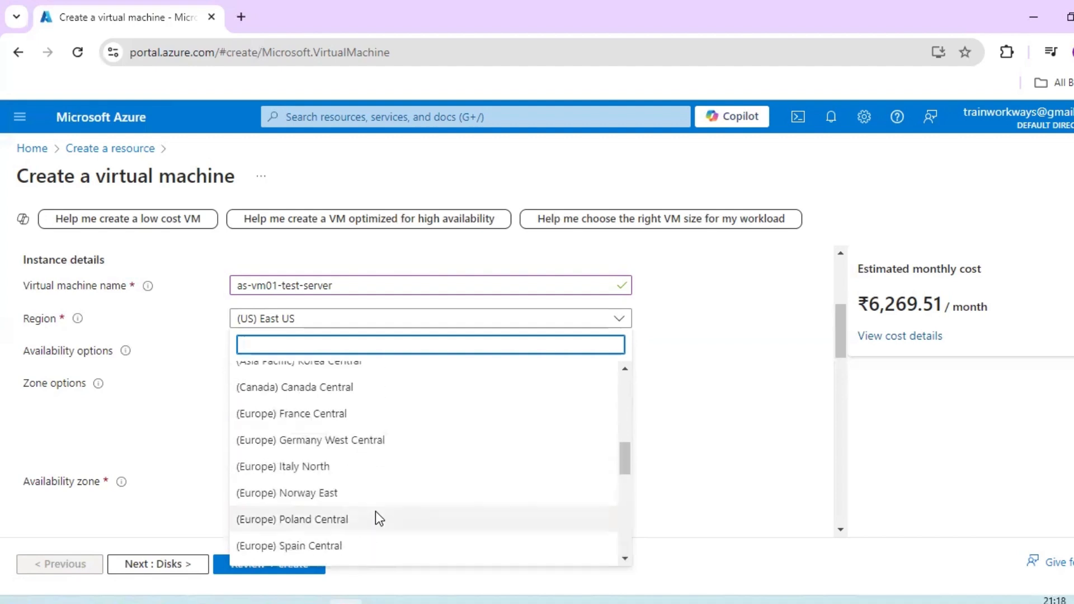
{"action": "scroll", "coordinate": [375, 511], "scroll_direction": "up", "scroll_amount": 8}
{"action": "scroll", "coordinate": [381, 481], "scroll_direction": "down", "scroll_amount": 3}
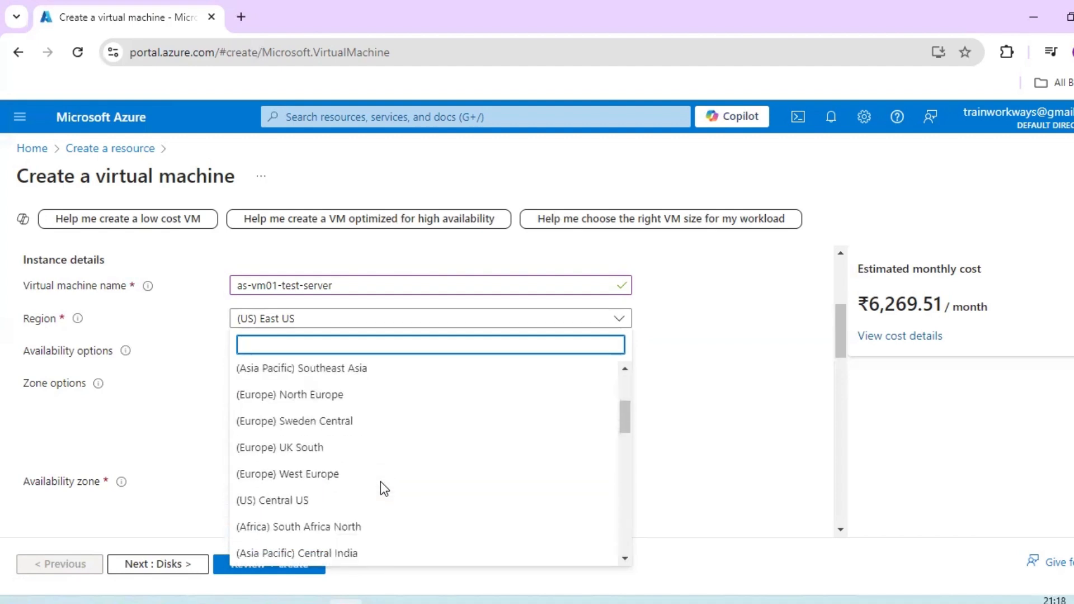
{"action": "scroll", "coordinate": [380, 481], "scroll_direction": "down", "scroll_amount": 3}
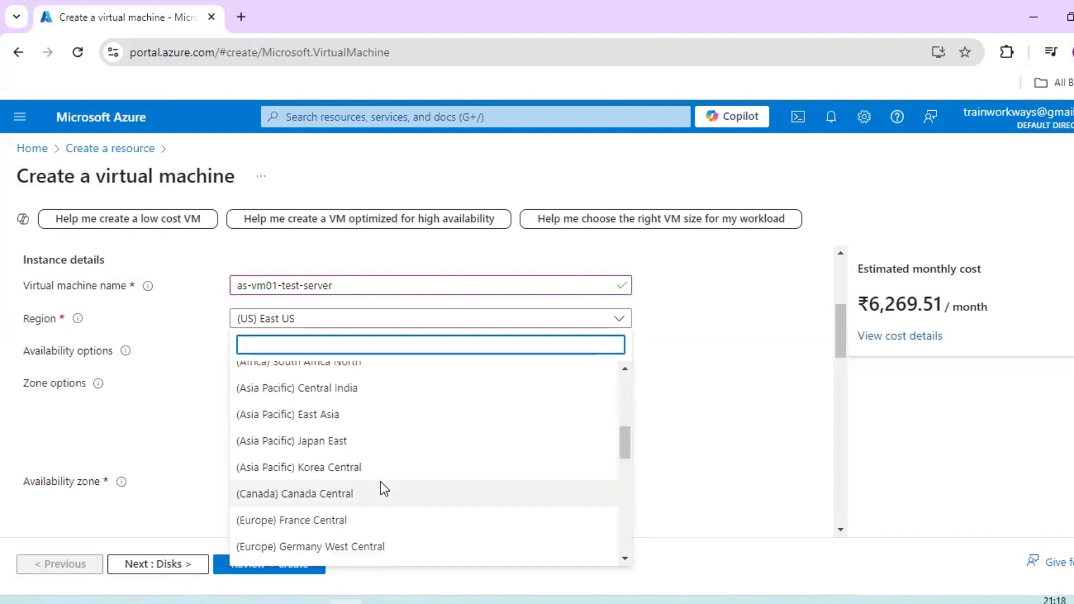
{"action": "scroll", "coordinate": [380, 481], "scroll_direction": "down", "scroll_amount": 5}
{"action": "scroll", "coordinate": [381, 481], "scroll_direction": "up", "scroll_amount": 5}
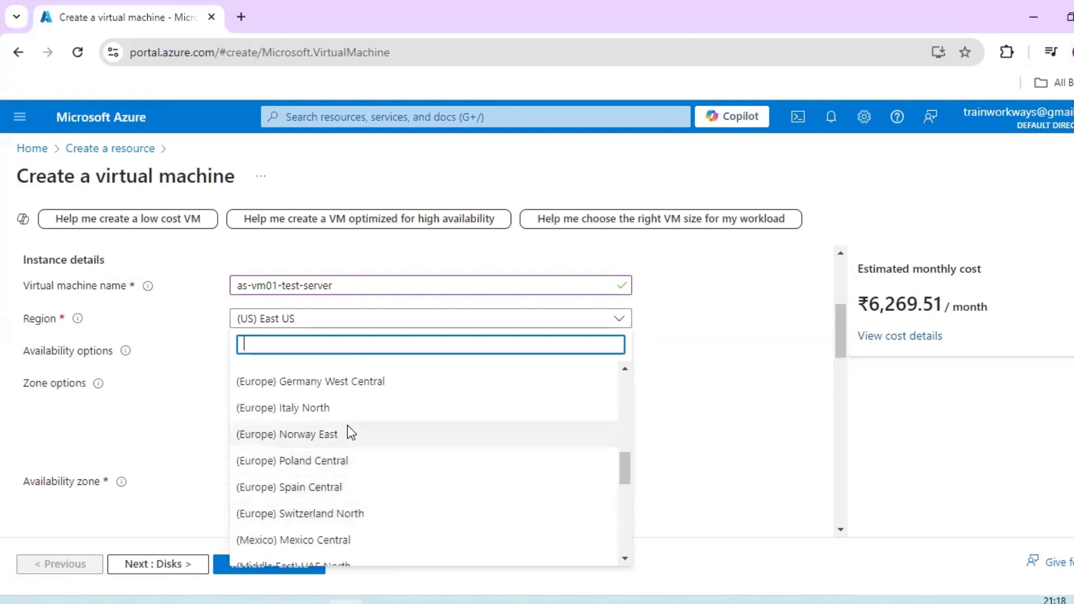
{"action": "scroll", "coordinate": [358, 436], "scroll_direction": "down", "scroll_amount": 3}
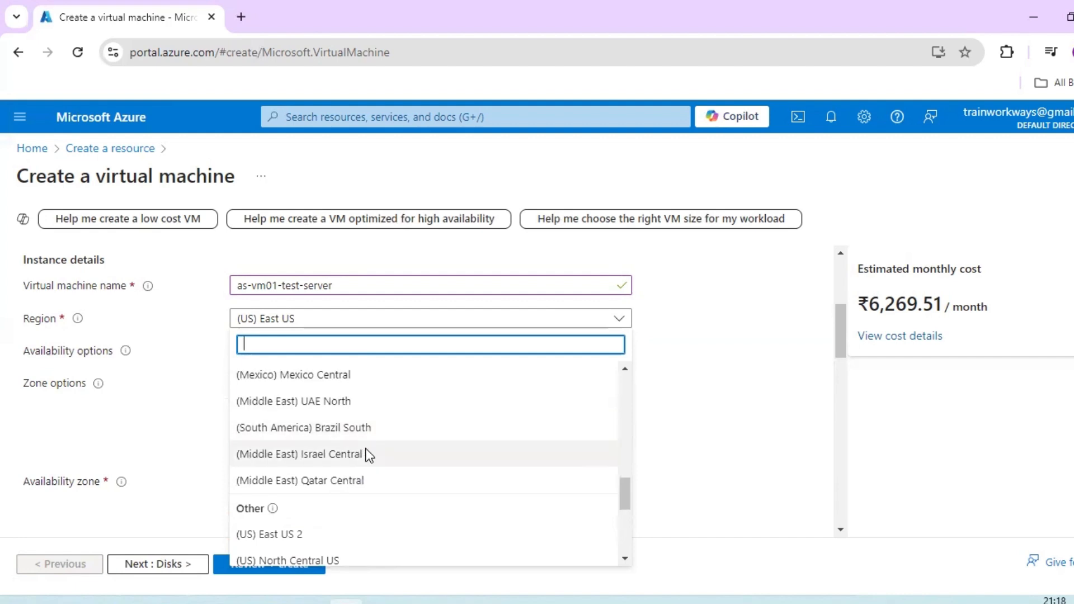
{"action": "scroll", "coordinate": [365, 448], "scroll_direction": "up", "scroll_amount": 2}
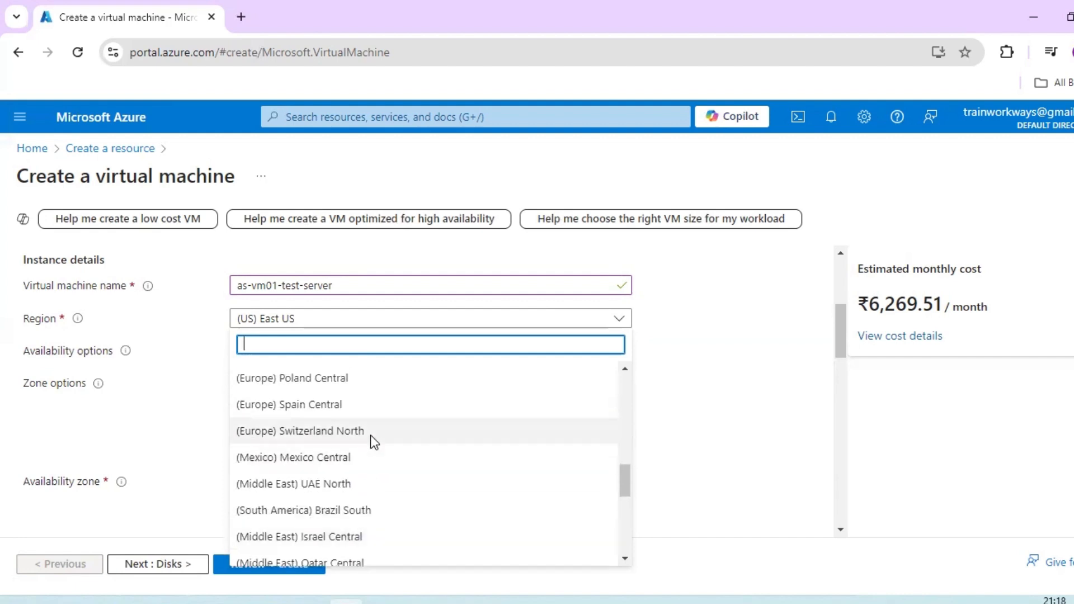
{"action": "scroll", "coordinate": [371, 435], "scroll_direction": "up", "scroll_amount": 3}
{"action": "scroll", "coordinate": [370, 435], "scroll_direction": "up", "scroll_amount": 2}
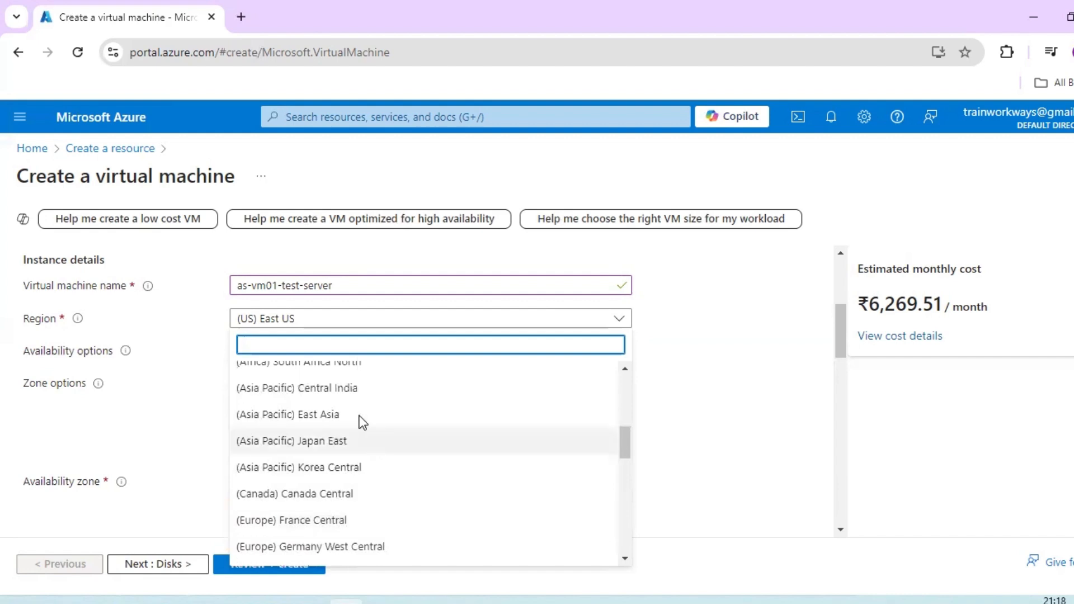
{"action": "left_click", "coordinate": [350, 391]}
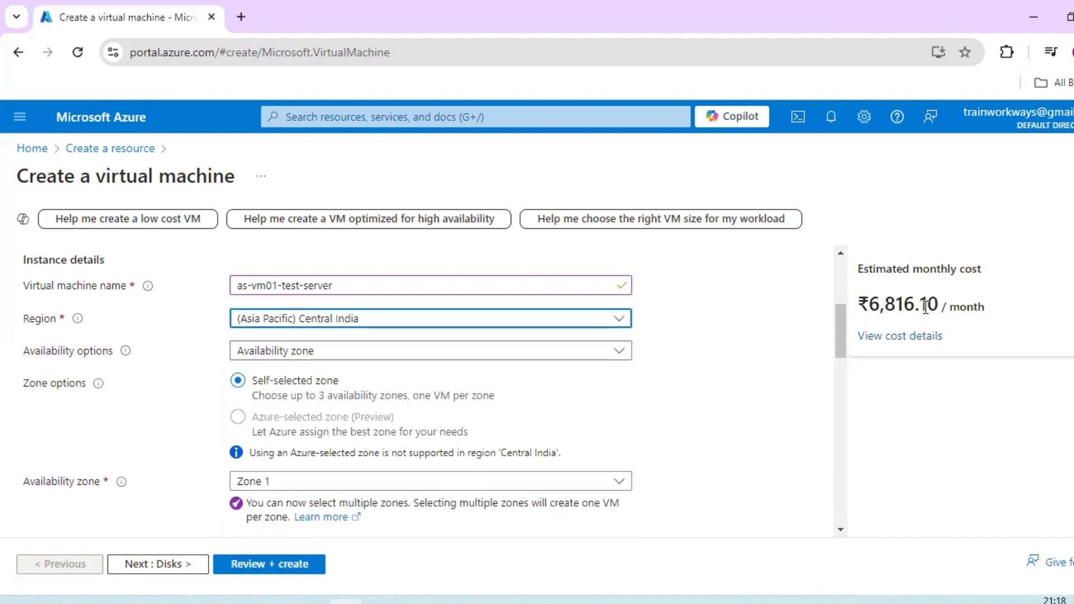
- Compare monthly costs by changing the region to (Europe) West Europe, found by searching "euro", and to (US) Central US
{"action": "left_click", "coordinate": [620, 317]}
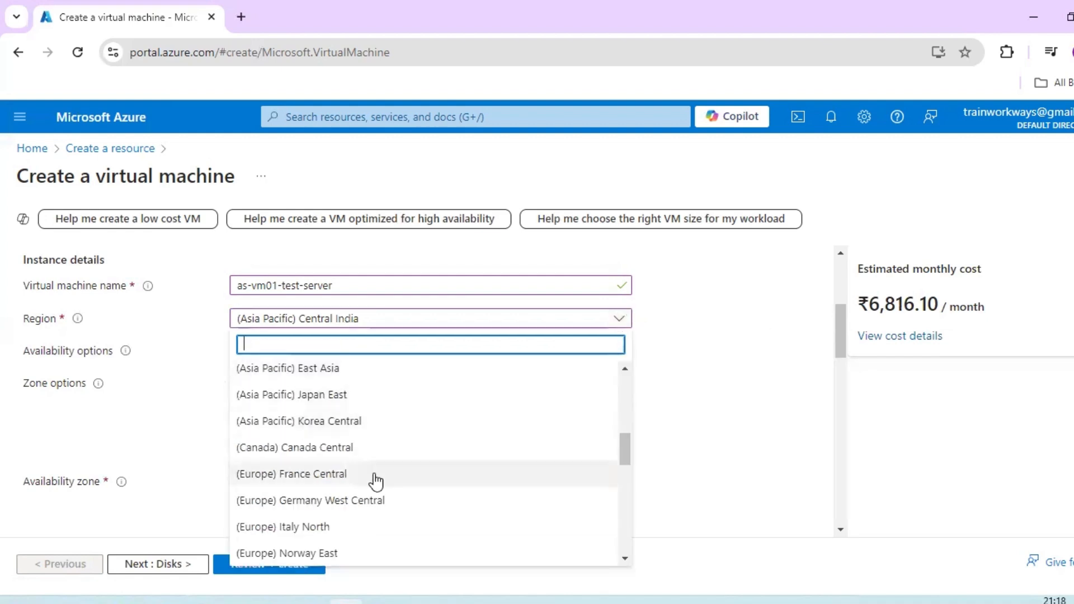
{"action": "type", "text": "euro"}
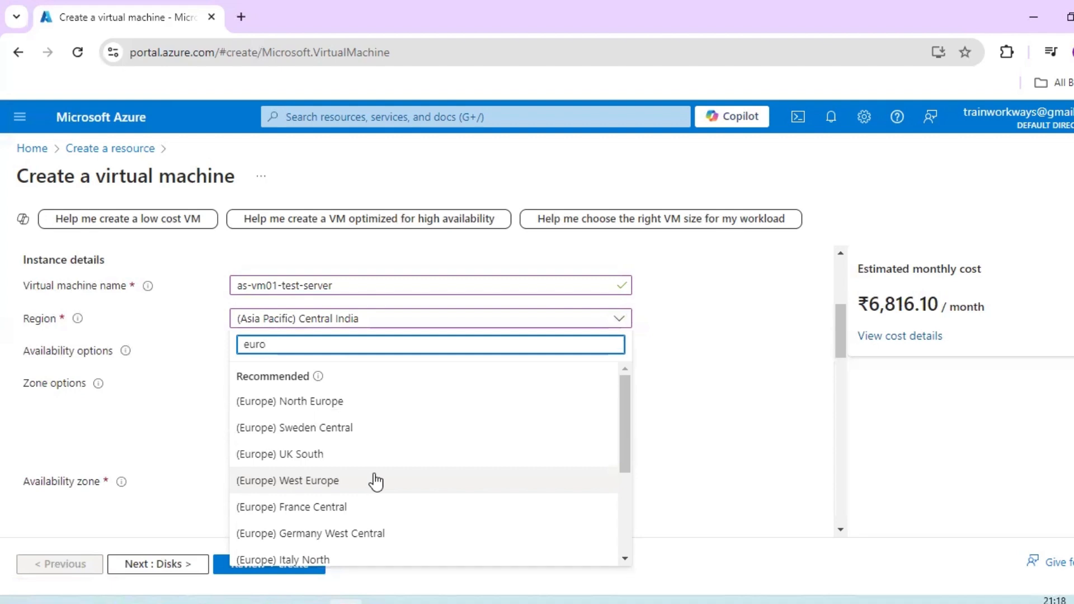
{"action": "left_click", "coordinate": [375, 481]}
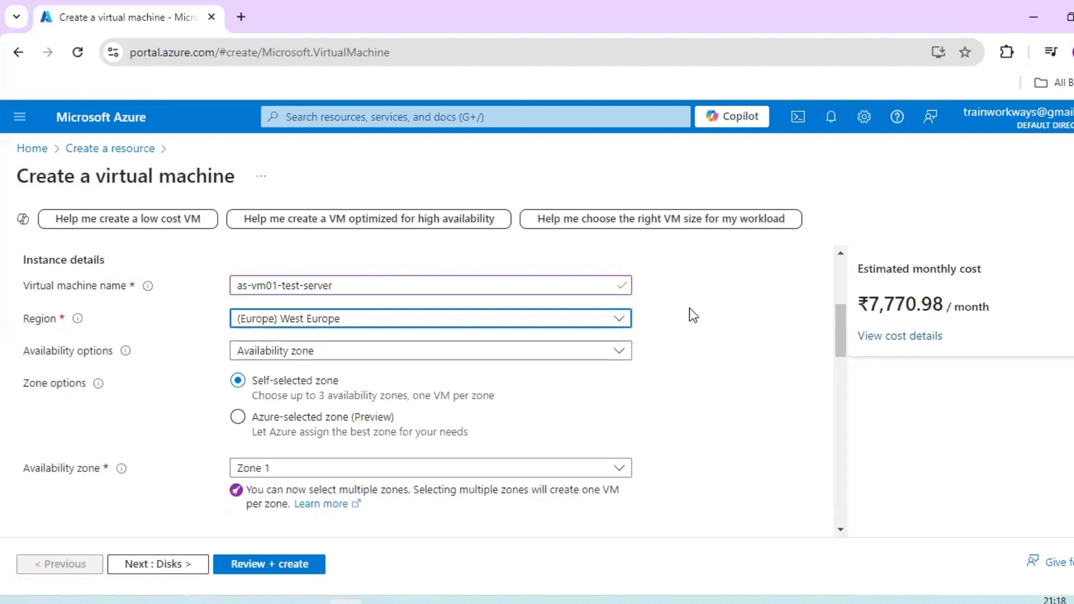
{"action": "left_click", "coordinate": [613, 322]}
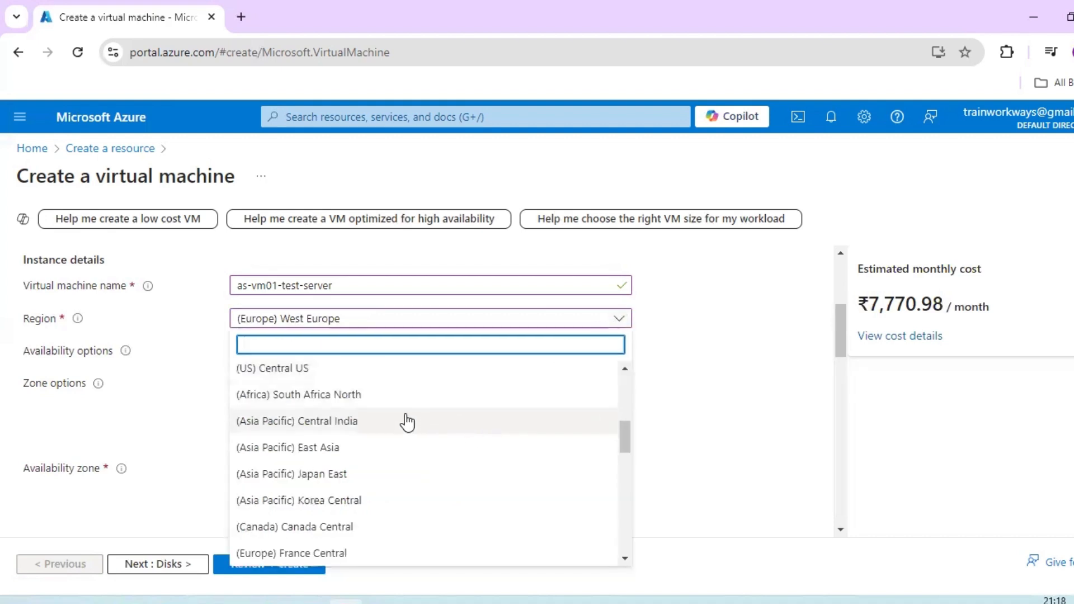
{"action": "left_click", "coordinate": [406, 376]}
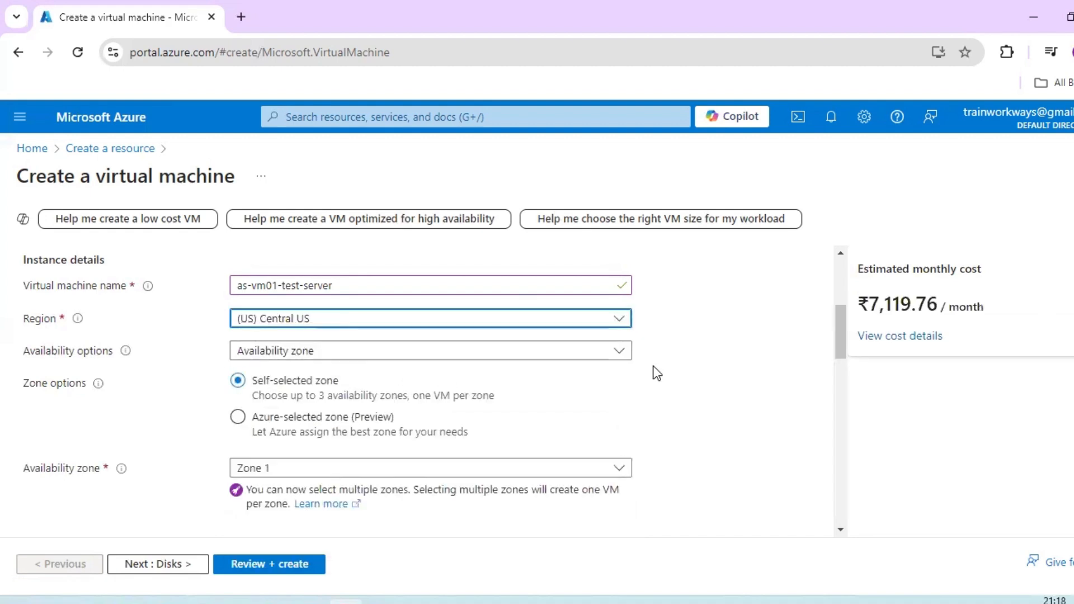
- Set the virtual machine's region to (US) East US
{"action": "left_click", "coordinate": [600, 315]}
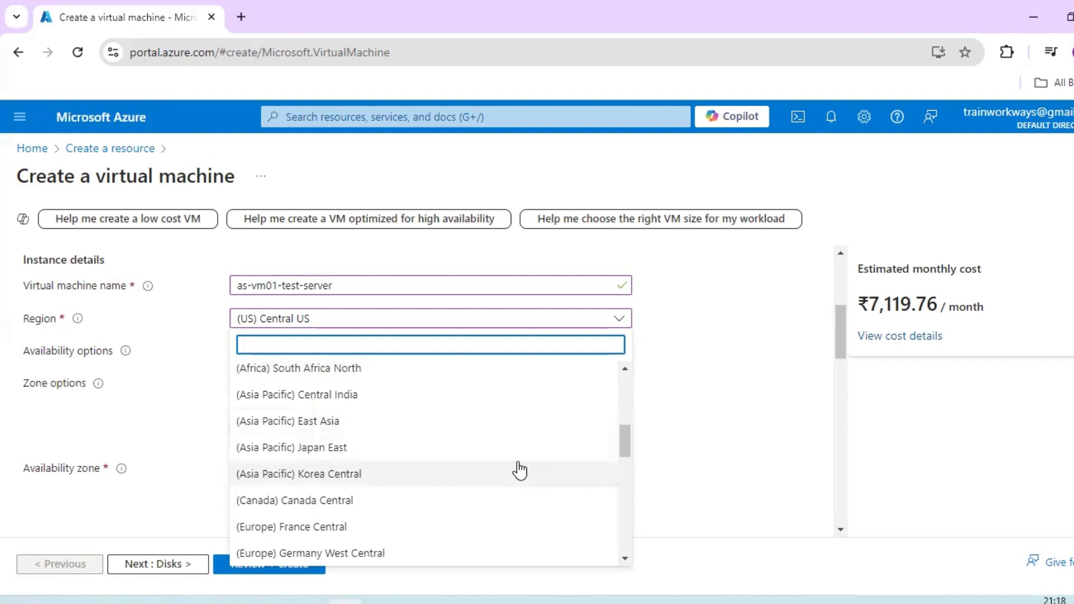
{"action": "scroll", "coordinate": [519, 471], "scroll_direction": "up", "scroll_amount": 5}
{"action": "left_click", "coordinate": [322, 412]}
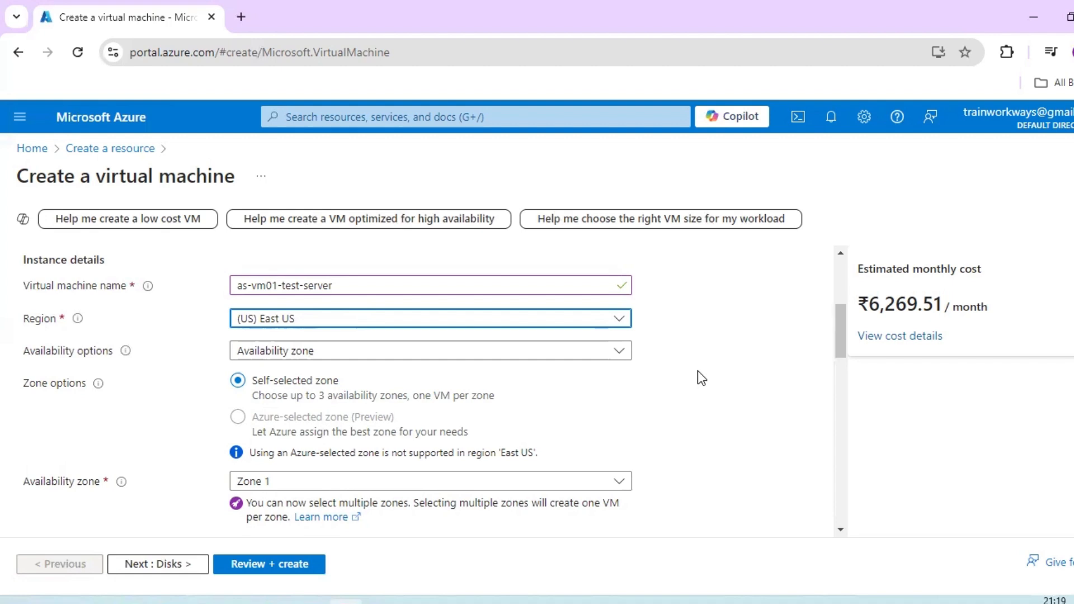
- Review the availability options and try adding Zone 2 to Zone 1 as an availability zone
{"action": "left_click", "coordinate": [591, 353]}
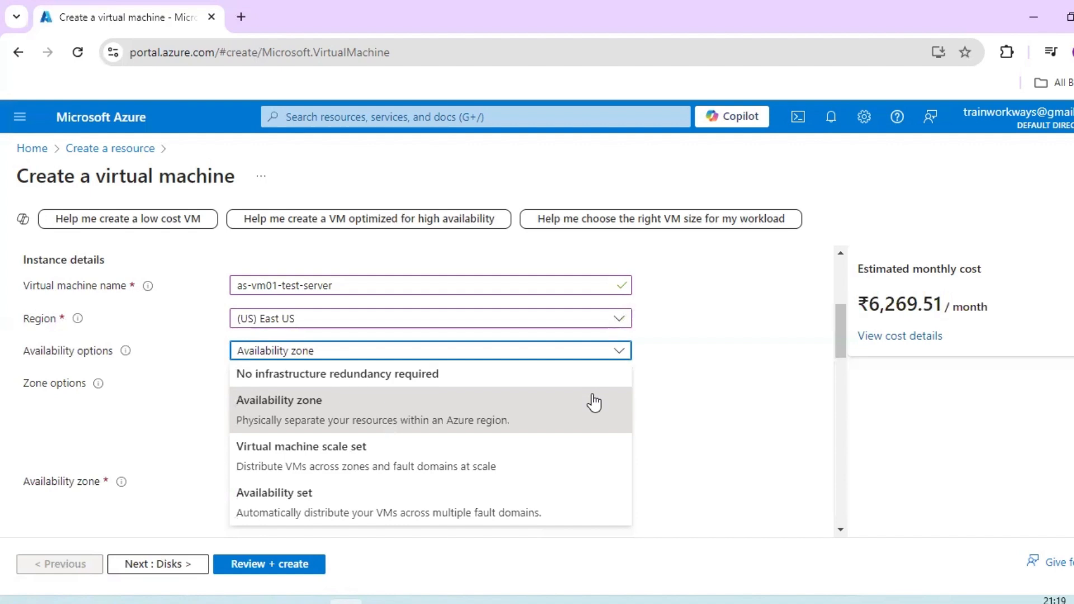
{"action": "left_click", "coordinate": [677, 403]}
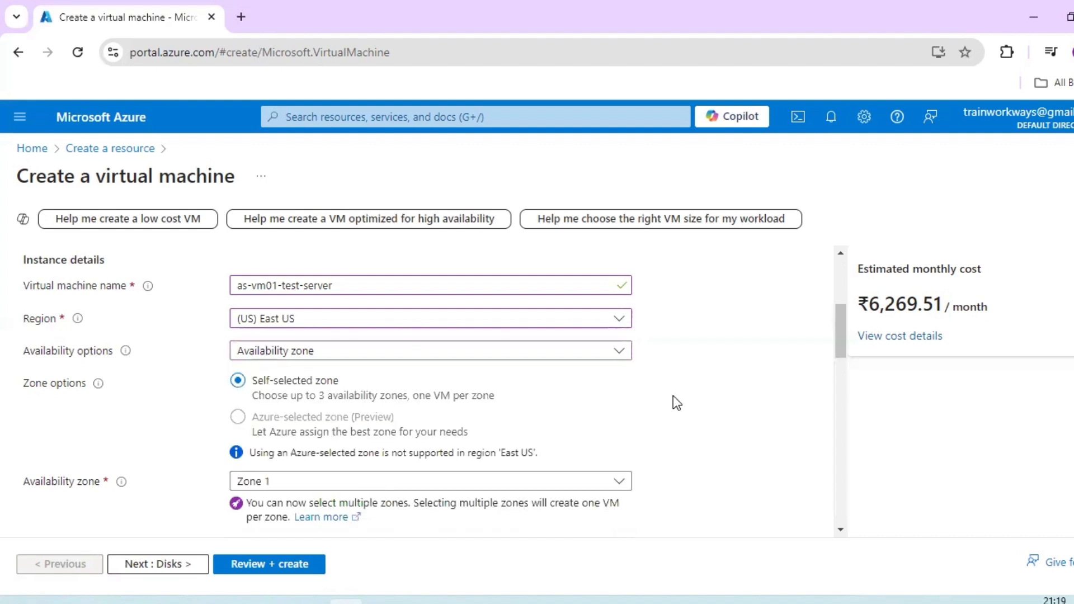
{"action": "scroll", "coordinate": [616, 414], "scroll_direction": "down", "scroll_amount": 1}
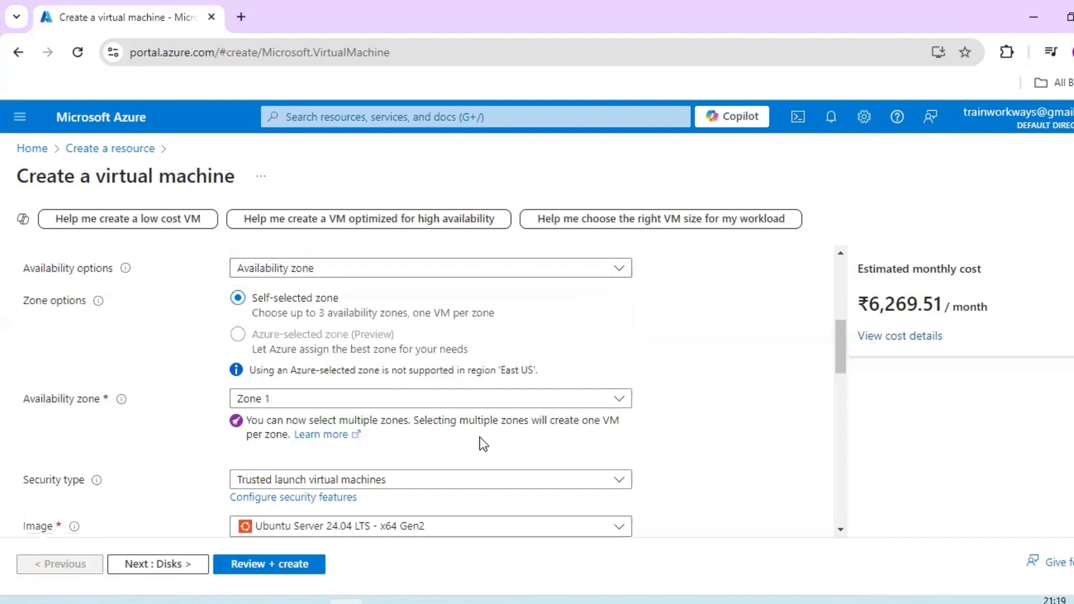
{"action": "left_click", "coordinate": [521, 398]}
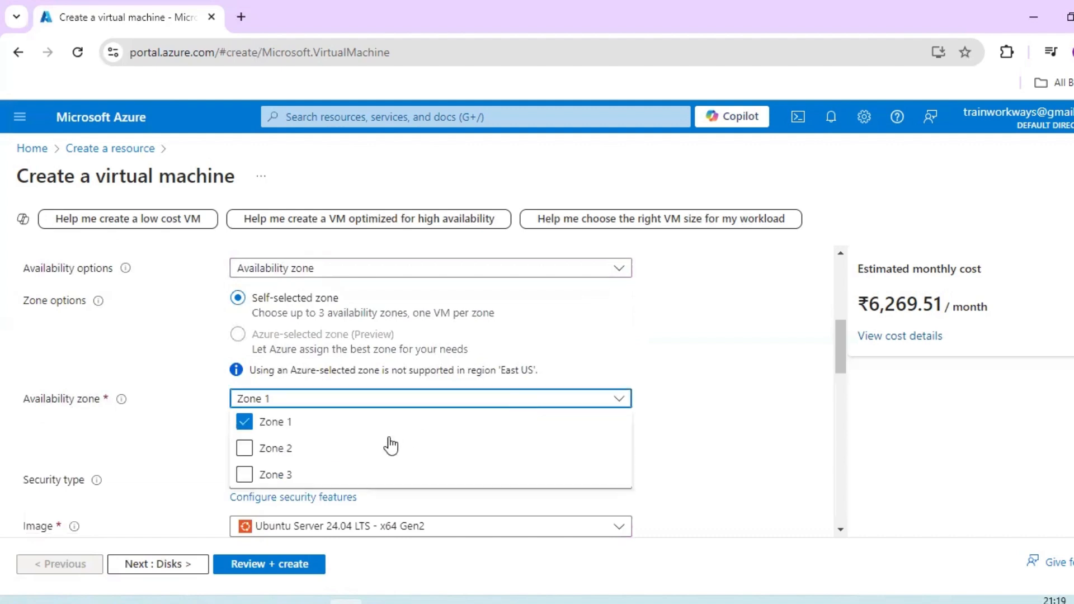
{"action": "left_click", "coordinate": [244, 445]}
{"action": "left_click", "coordinate": [595, 390]}
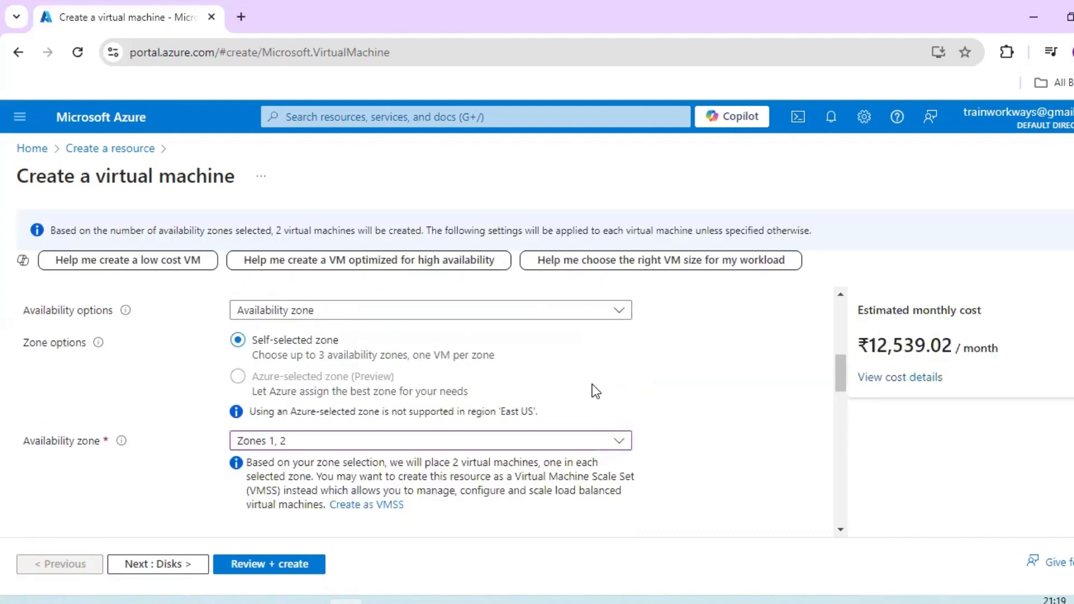
- Remove Zone 2 from the selected availability zones, keep only Zone 1, and recheck the zone choices
{"action": "left_click", "coordinate": [611, 444]}
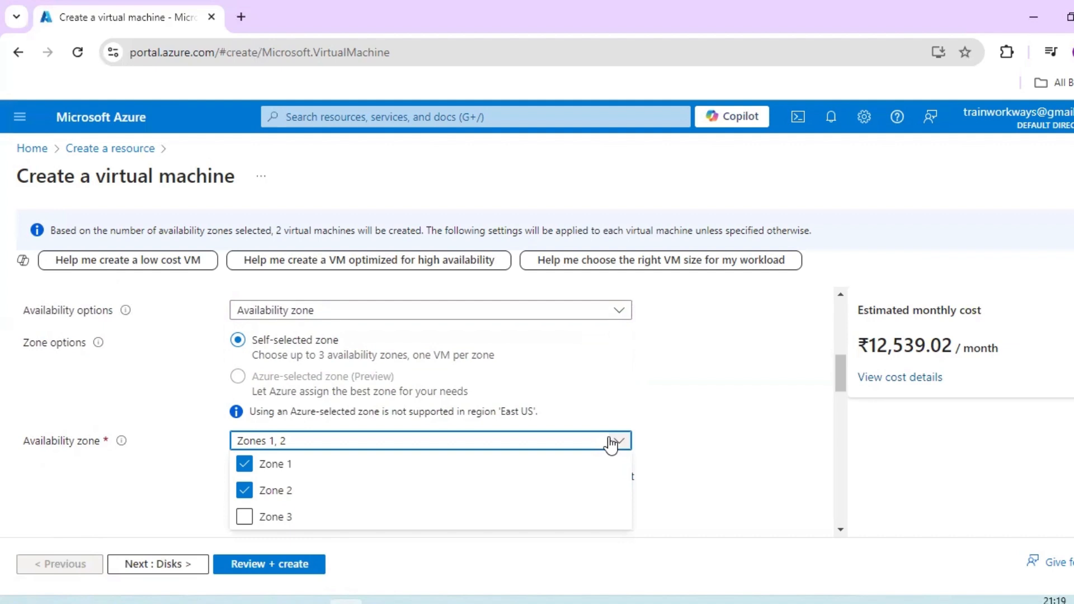
{"action": "left_click", "coordinate": [244, 492]}
{"action": "left_click", "coordinate": [755, 404]}
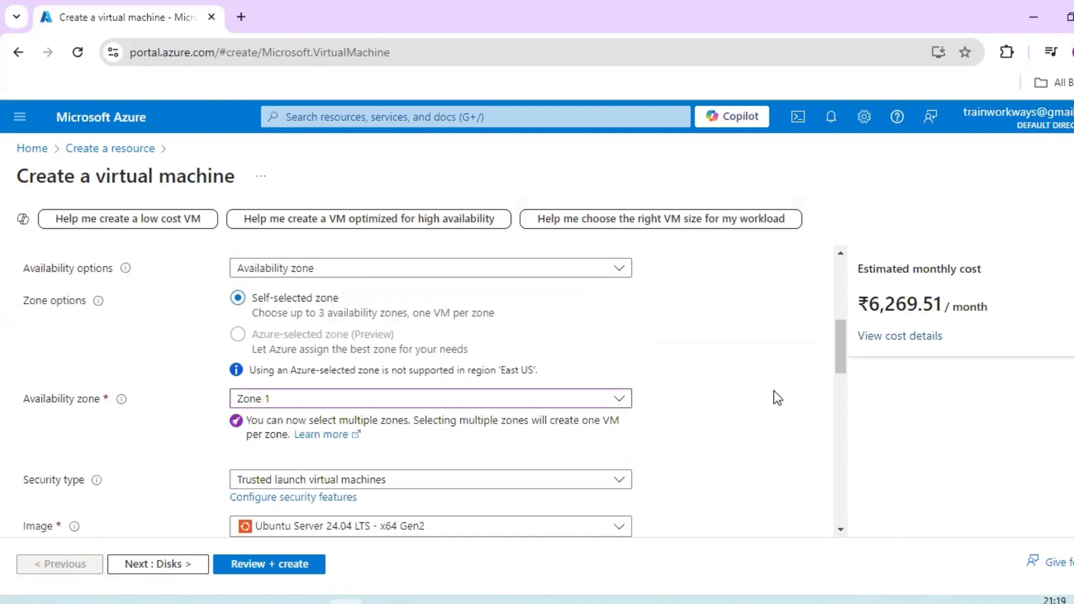
{"action": "scroll", "coordinate": [775, 391], "scroll_direction": "down", "scroll_amount": 1}
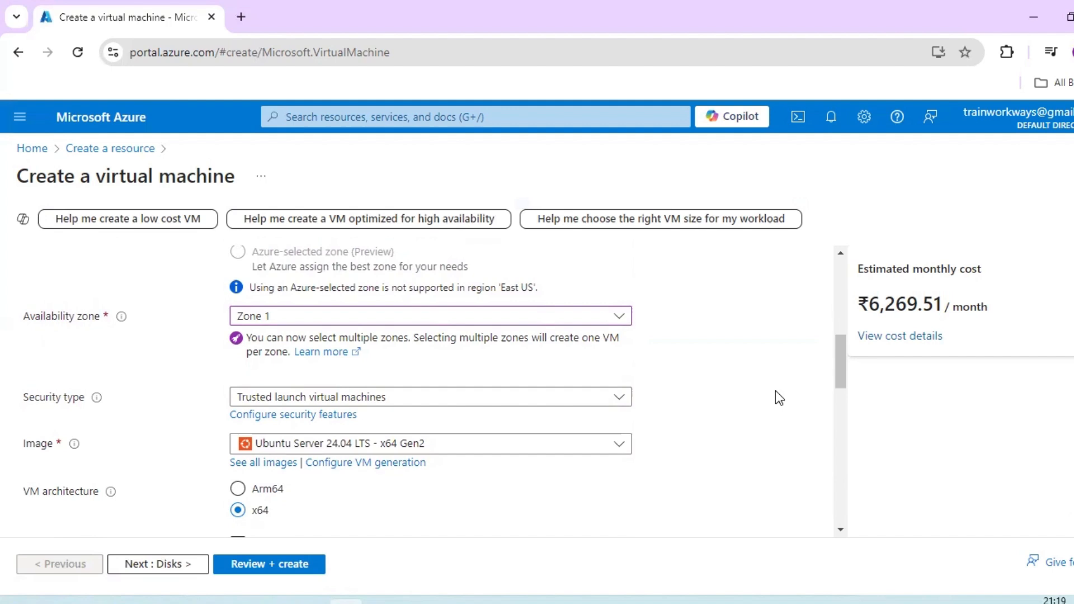
{"action": "left_click", "coordinate": [618, 324]}
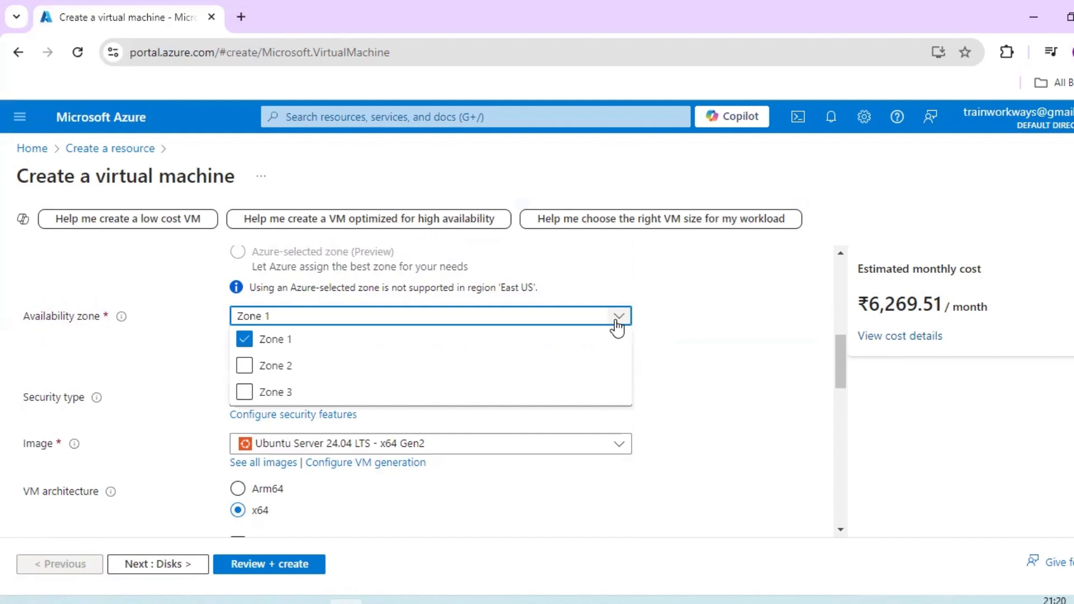
{"action": "left_click", "coordinate": [783, 386]}
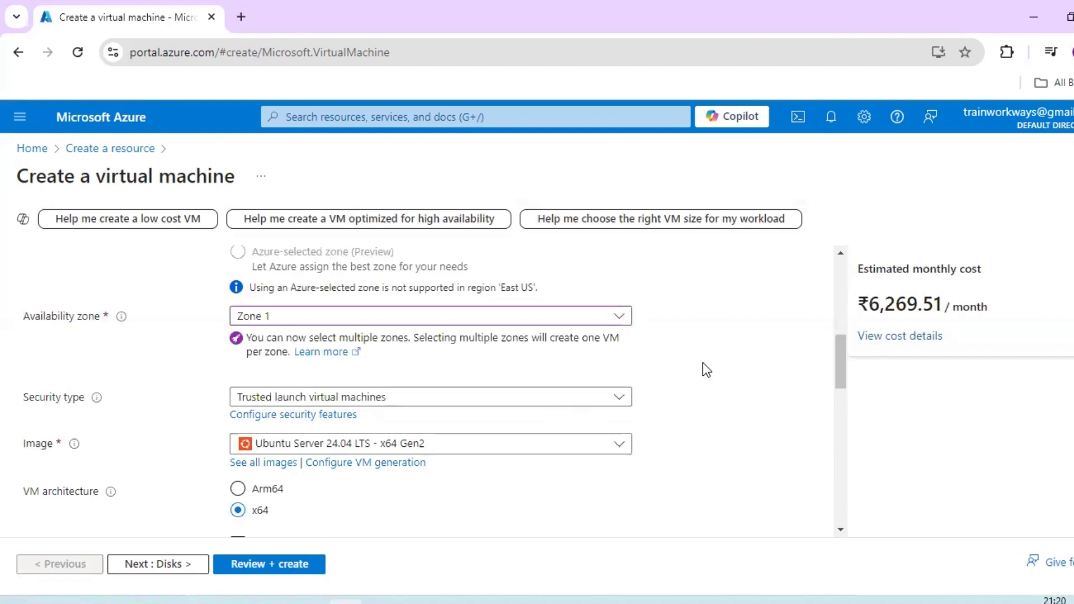
- Set the virtual machine's security type to Standard and review the other security types
{"action": "scroll", "coordinate": [703, 366], "scroll_direction": "down", "scroll_amount": 3}
{"action": "scroll", "coordinate": [559, 330], "scroll_direction": "up", "scroll_amount": 1}
{"action": "left_click", "coordinate": [509, 314]}
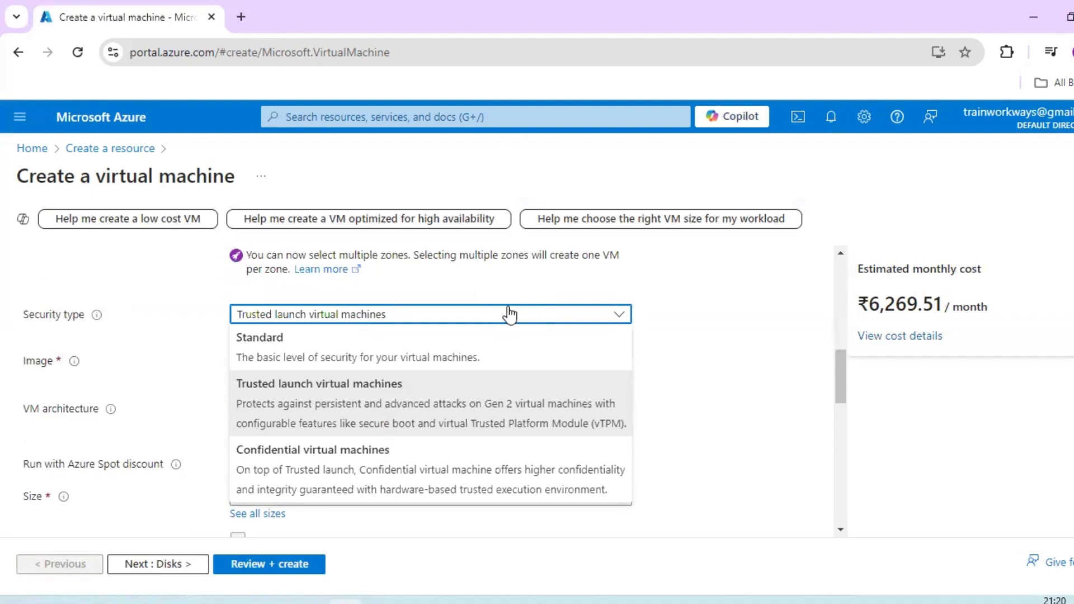
{"action": "left_click", "coordinate": [522, 358]}
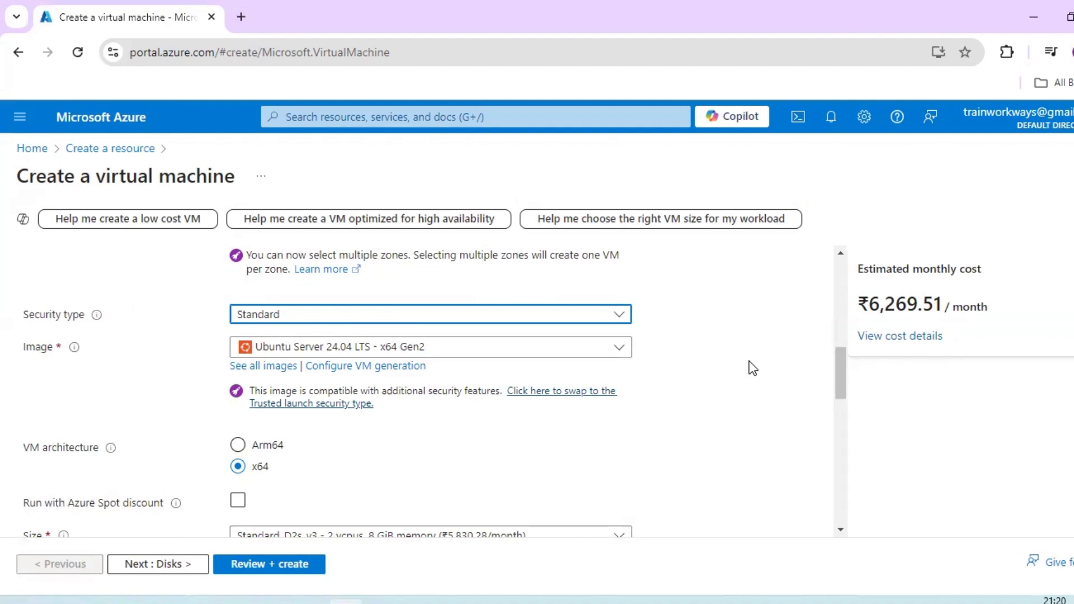
{"action": "left_click", "coordinate": [617, 316]}
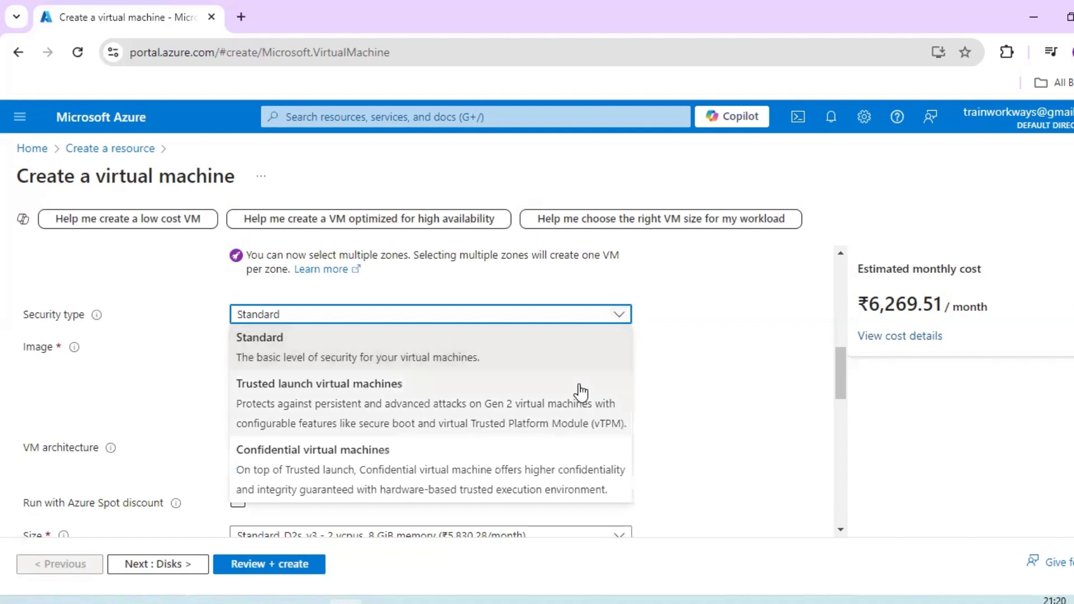
{"action": "left_click", "coordinate": [704, 391]}
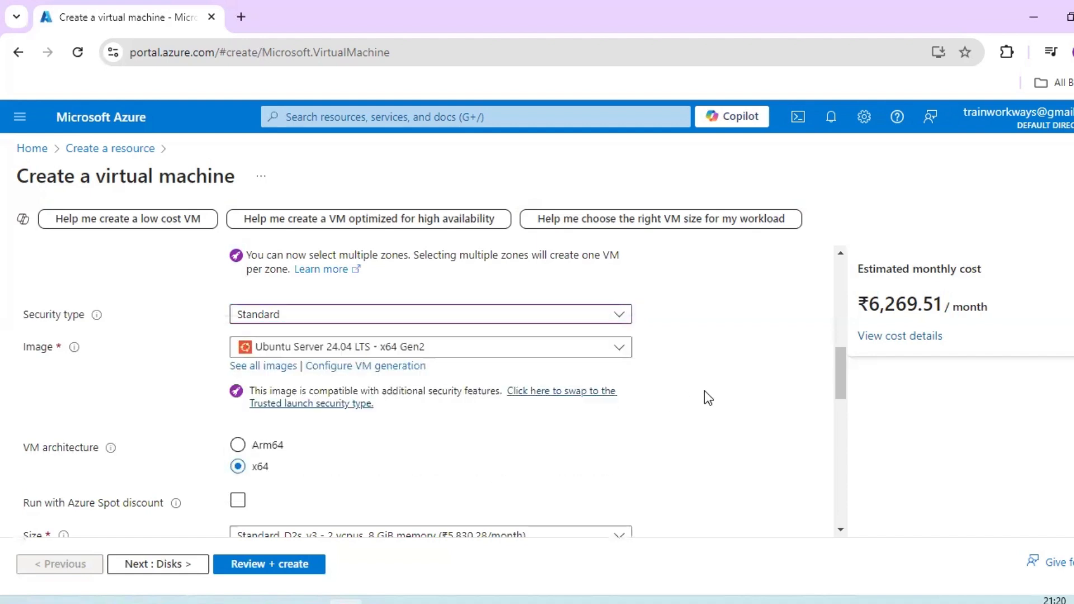
- Compare monthly costs by changing the image to Ubuntu Server 22.04 LTS - x64 Gen2 and to Windows Server 2019 Datacenter - x64 Gen2
{"action": "left_click", "coordinate": [618, 349]}
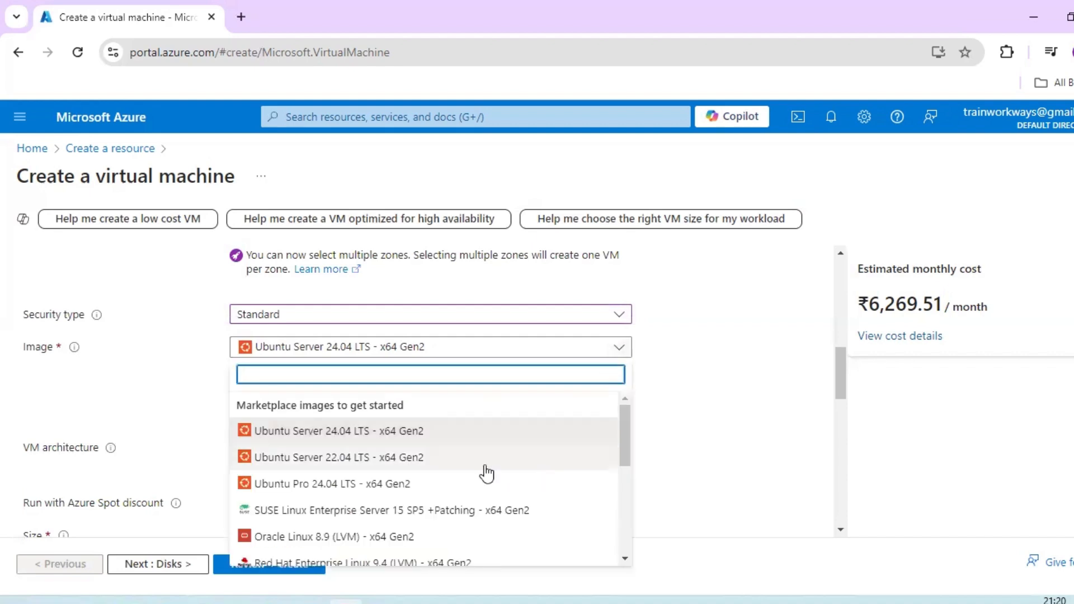
{"action": "left_click", "coordinate": [451, 461]}
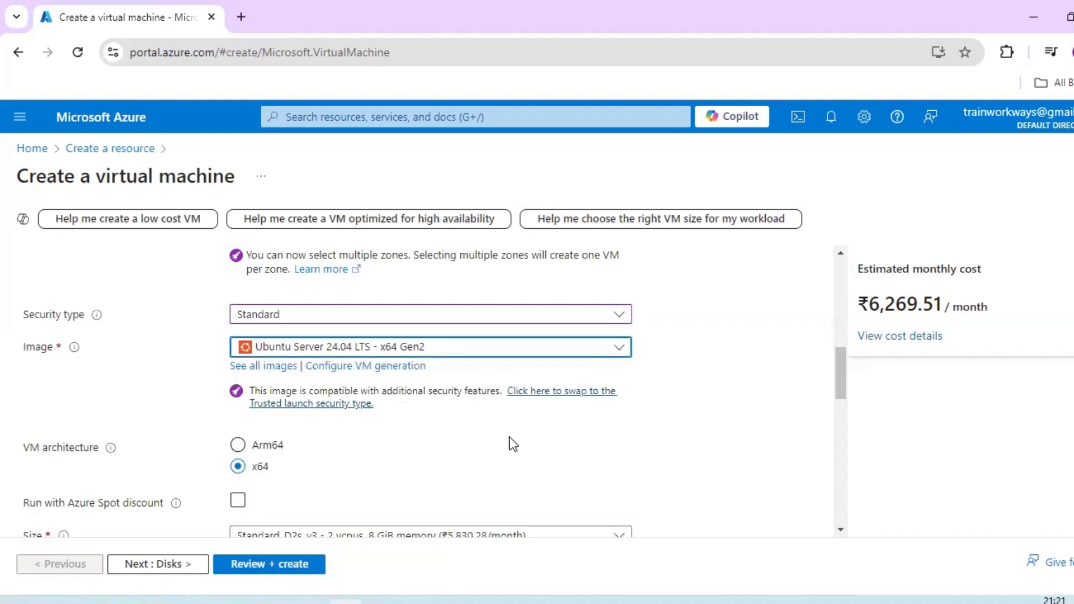
{"action": "left_click", "coordinate": [618, 350]}
{"action": "scroll", "coordinate": [539, 490], "scroll_direction": "down", "scroll_amount": 1}
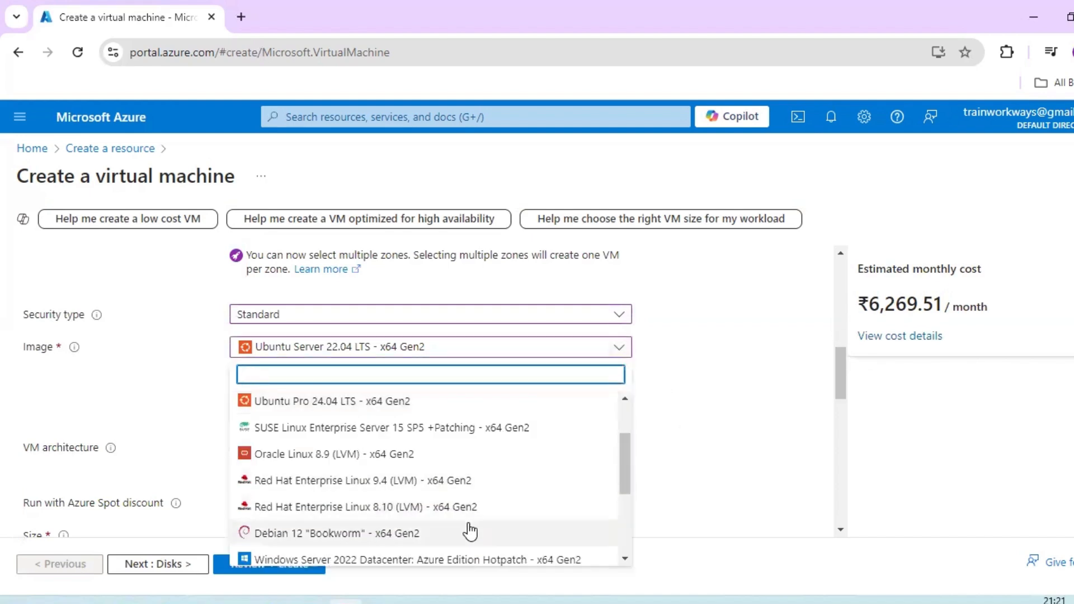
{"action": "scroll", "coordinate": [470, 528], "scroll_direction": "down", "scroll_amount": 3}
{"action": "left_click", "coordinate": [428, 451]}
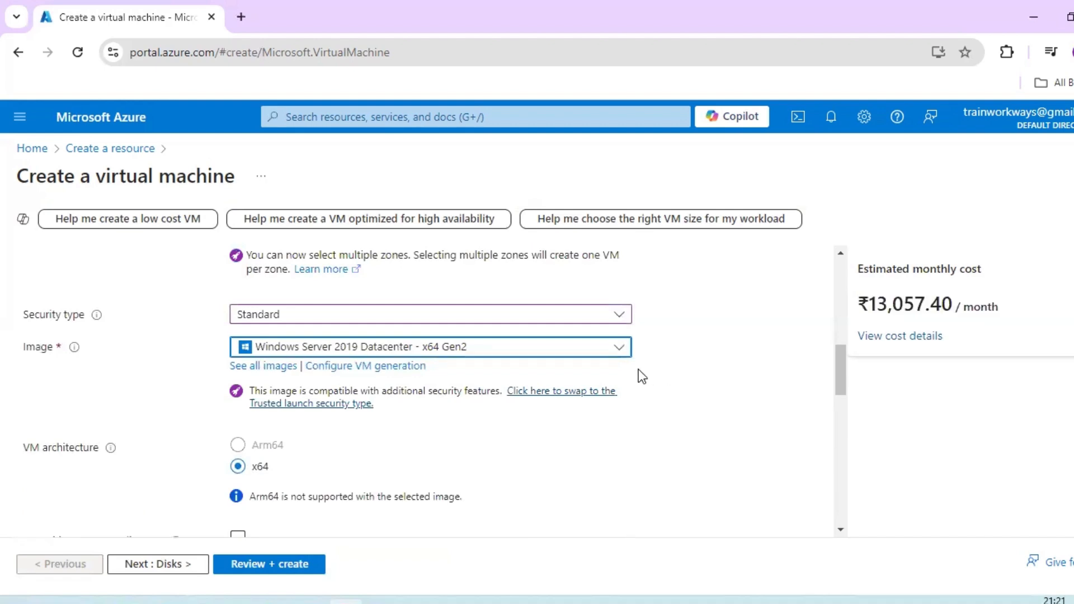
- Set the virtual machine's image to Windows Server 2016 Datacenter - x64 Gen2
{"action": "left_click", "coordinate": [618, 347]}
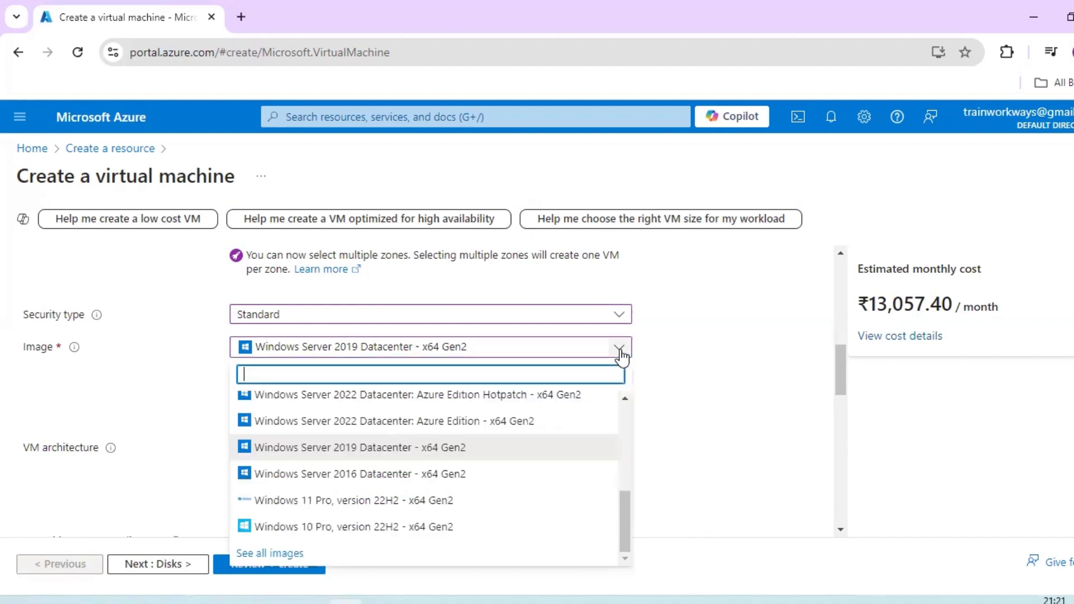
{"action": "left_click", "coordinate": [448, 474]}
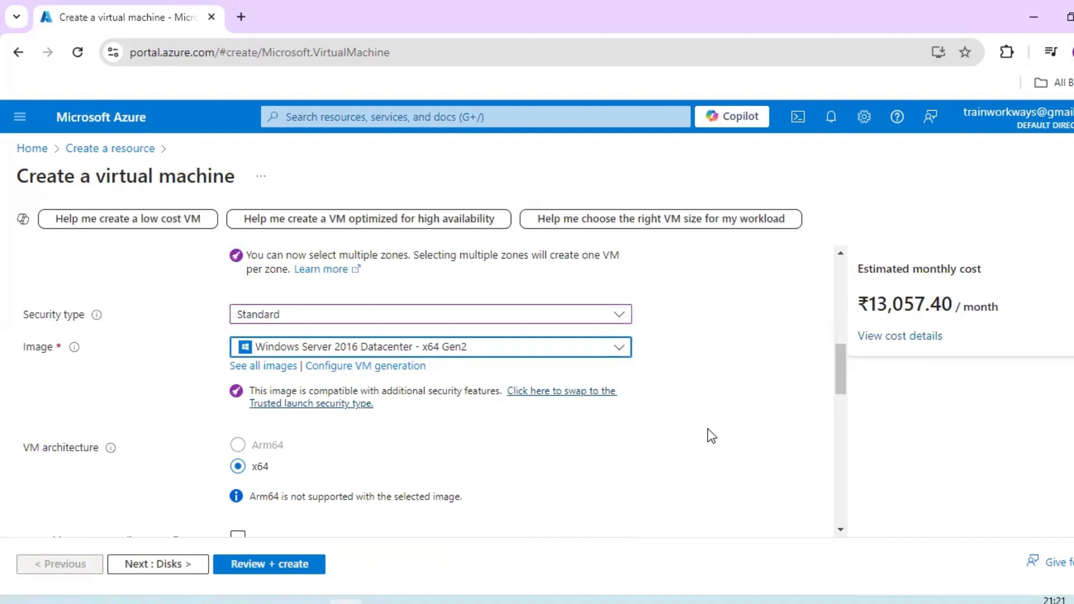
{"action": "scroll", "coordinate": [707, 430], "scroll_direction": "up", "scroll_amount": 3}
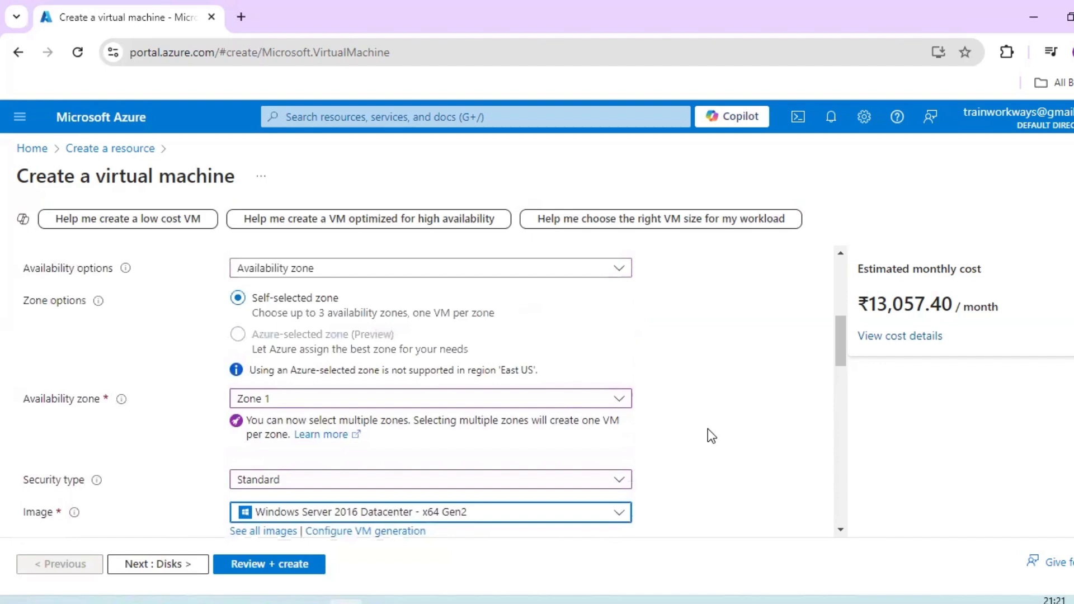
{"action": "scroll", "coordinate": [708, 430], "scroll_direction": "down", "scroll_amount": 4}
{"action": "scroll", "coordinate": [662, 405], "scroll_direction": "down", "scroll_amount": 2}
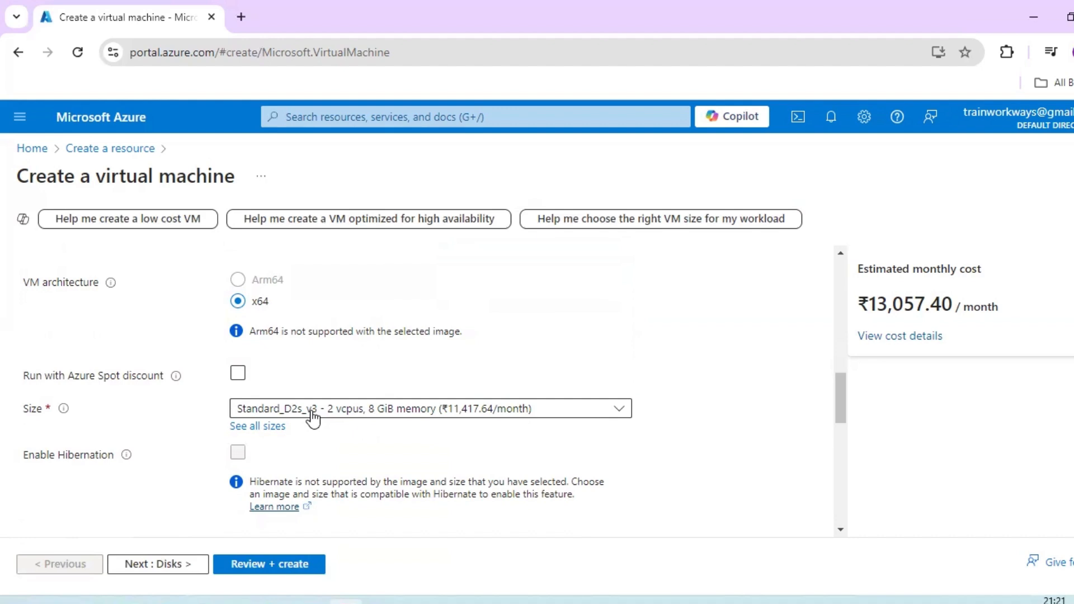
- Look through the recommended VM sizes and recheck the security type and image settings
{"action": "left_click", "coordinate": [614, 411]}
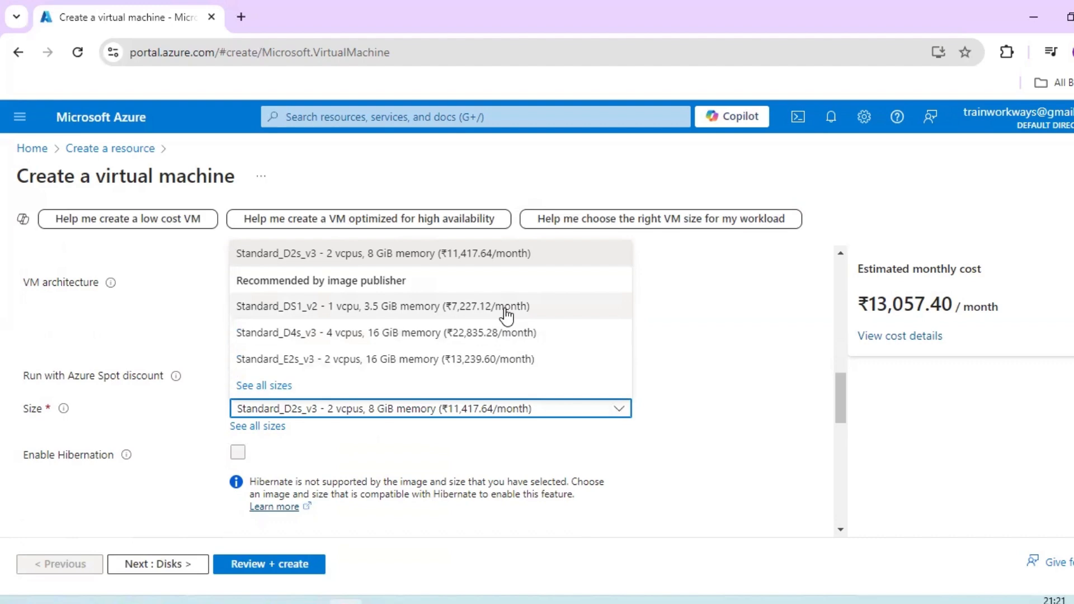
{"action": "left_click", "coordinate": [729, 327]}
{"action": "scroll", "coordinate": [727, 339], "scroll_direction": "up", "scroll_amount": 4}
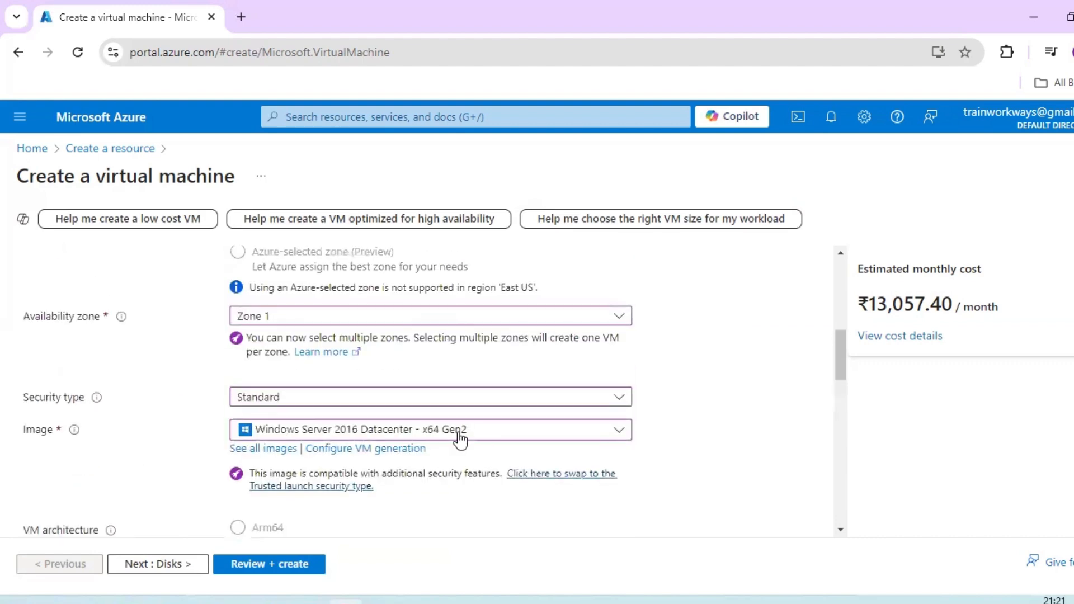
{"action": "left_click", "coordinate": [464, 398]}
{"action": "left_click", "coordinate": [767, 408]}
{"action": "scroll", "coordinate": [767, 416], "scroll_direction": "down", "scroll_amount": 3}
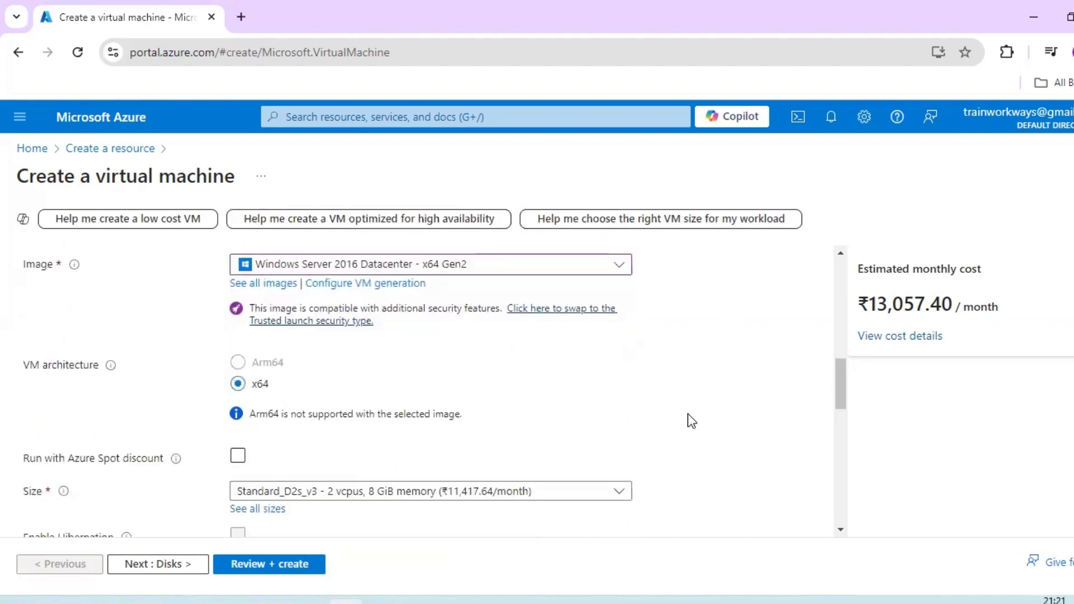
{"action": "scroll", "coordinate": [415, 412], "scroll_direction": "down", "scroll_amount": 2}
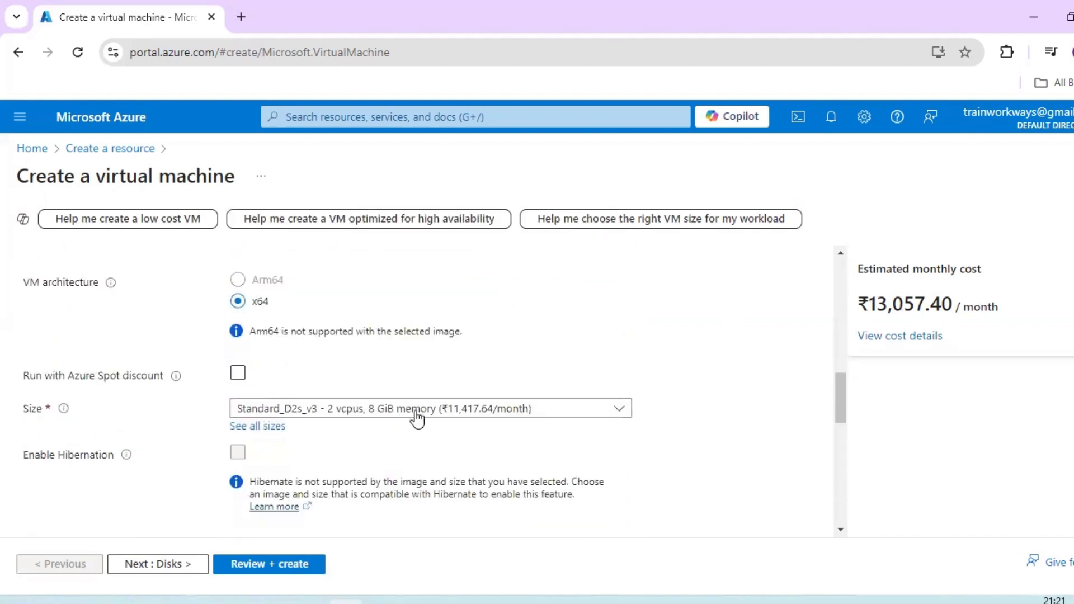
- Try Standard_DS1_v2 as the VM size and replace it with B1s from the full list of sizes
{"action": "left_click", "coordinate": [474, 414]}
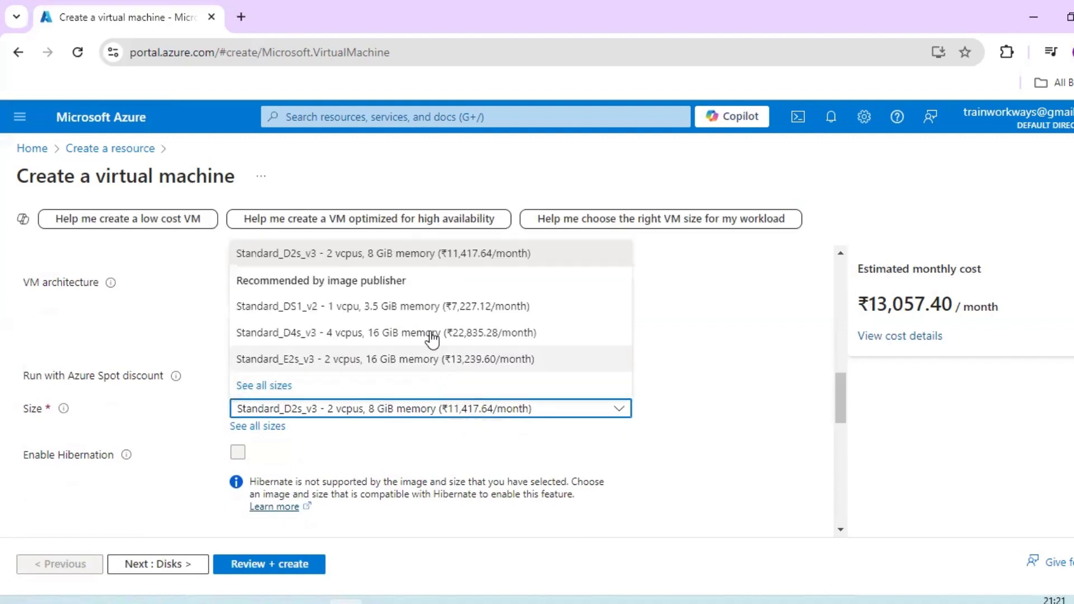
{"action": "left_click", "coordinate": [441, 306]}
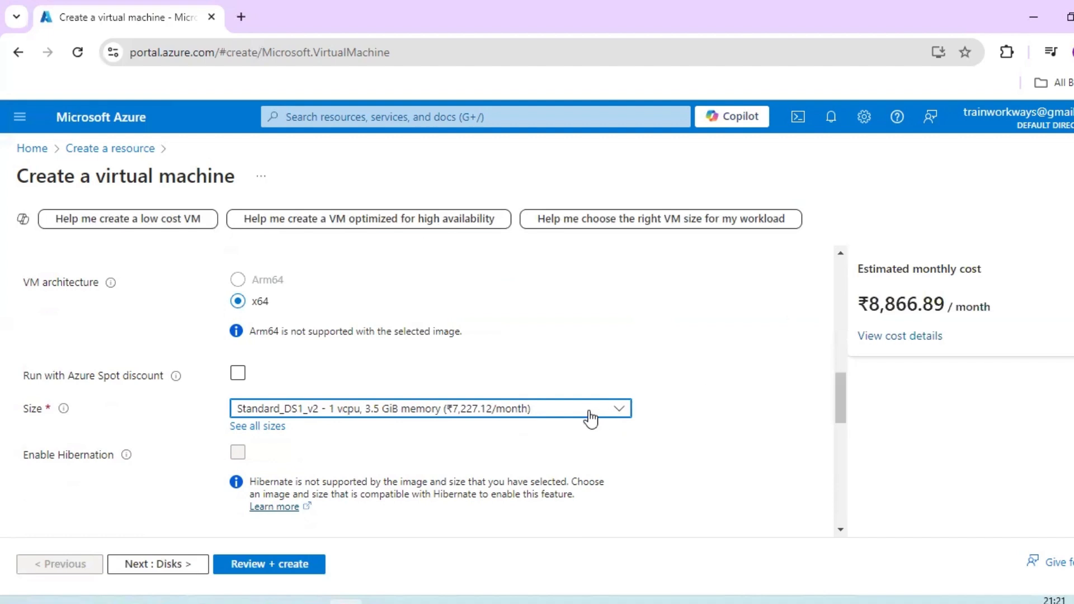
{"action": "left_click", "coordinate": [269, 427]}
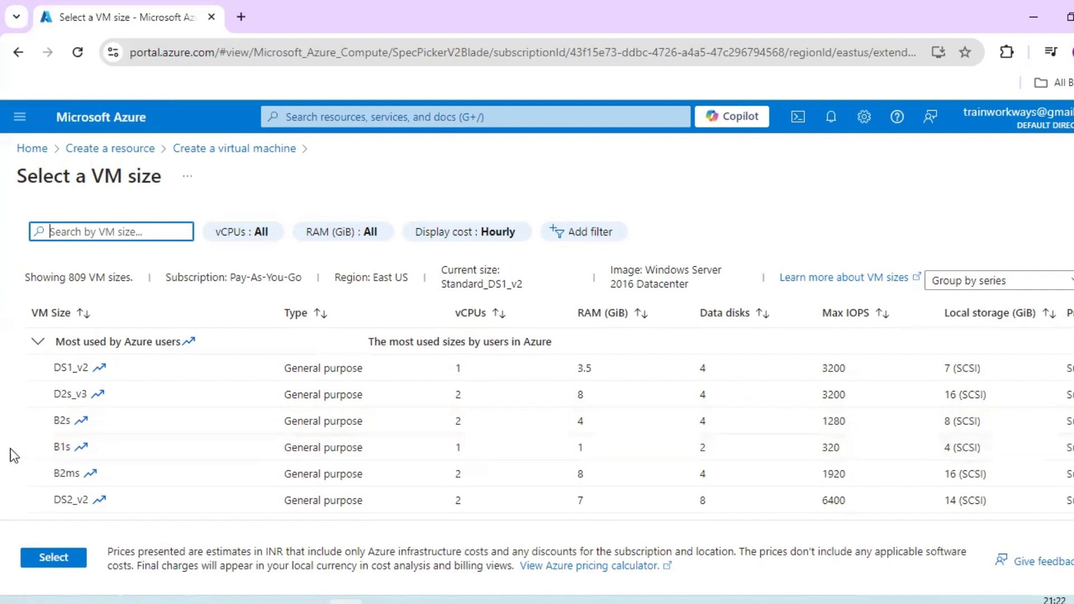
{"action": "left_click", "coordinate": [58, 446]}
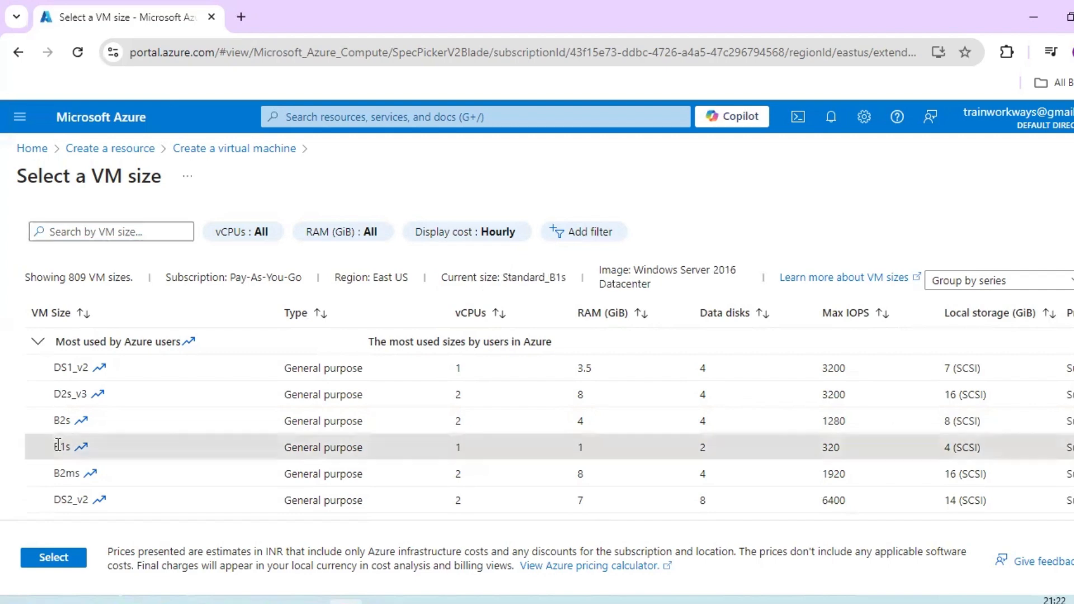
{"action": "left_click", "coordinate": [54, 558]}
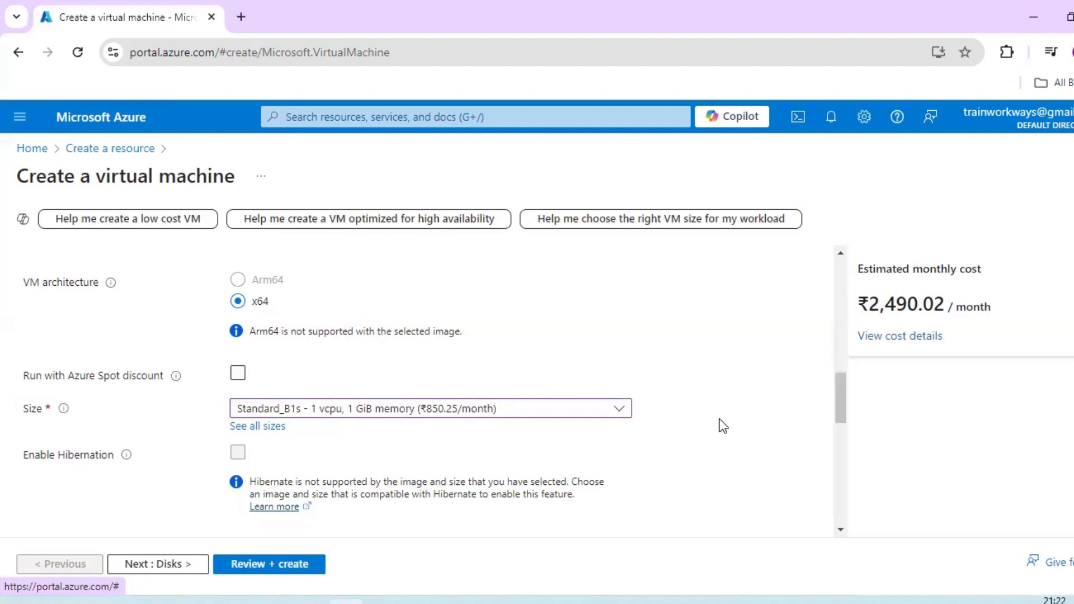
- Set the virtual machine's administrator account username to astestvuer
{"action": "scroll", "coordinate": [723, 426], "scroll_direction": "down", "scroll_amount": 1}
{"action": "scroll", "coordinate": [723, 426], "scroll_direction": "down", "scroll_amount": 1}
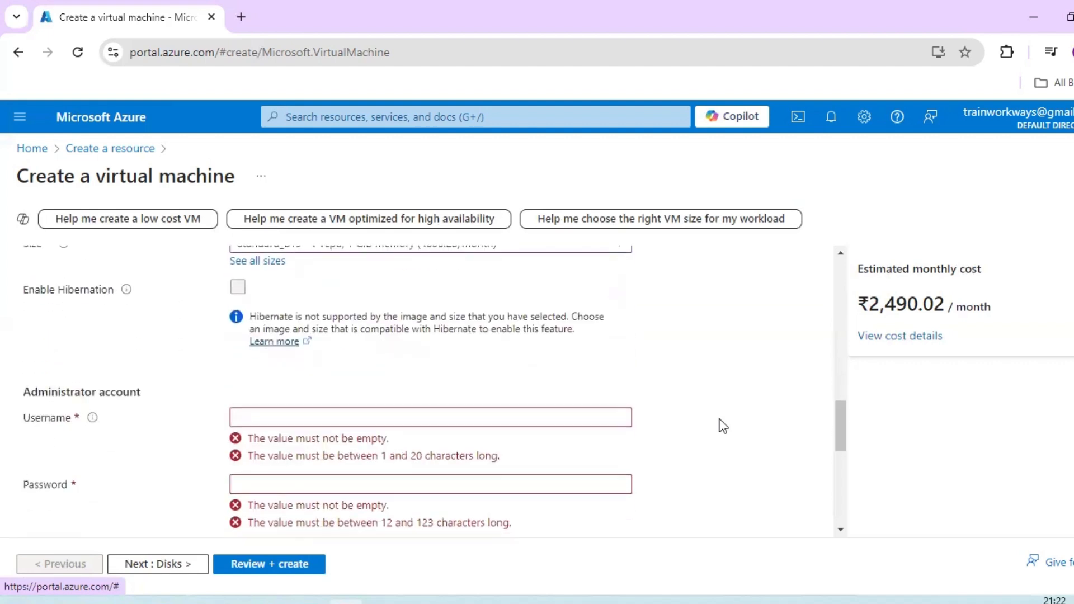
{"action": "left_click", "coordinate": [323, 415]}
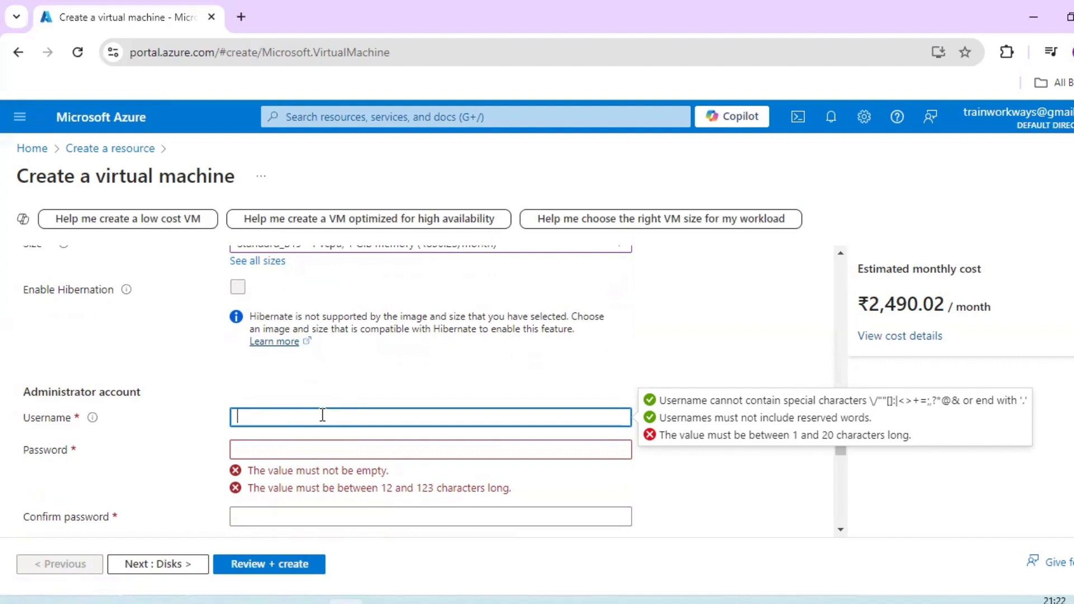
{"action": "type", "text": "as"}
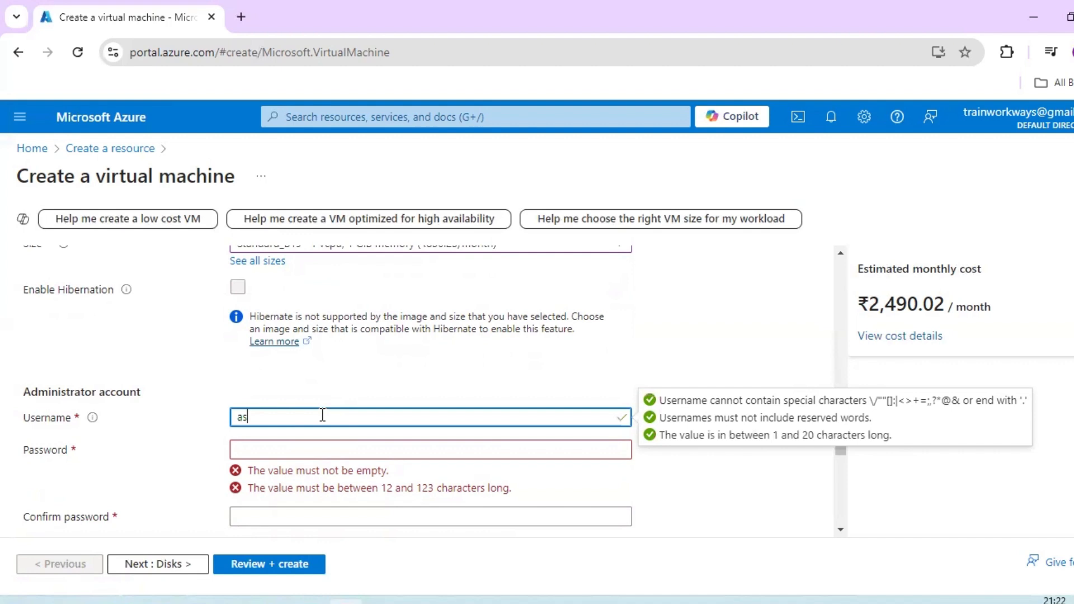
{"action": "type", "text": "testvuer"}
- Copy the administrator username into a new Notepad note and return to the virtual machine form
{"action": "key", "text": "ctrl+a"}
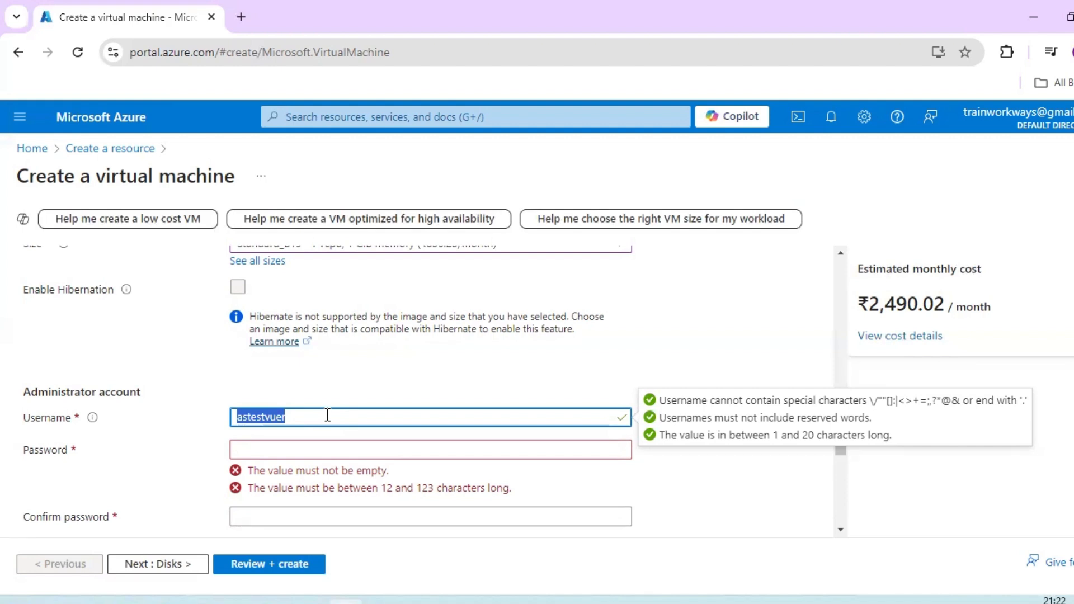
{"action": "mouse_move", "coordinate": [310, 598]}
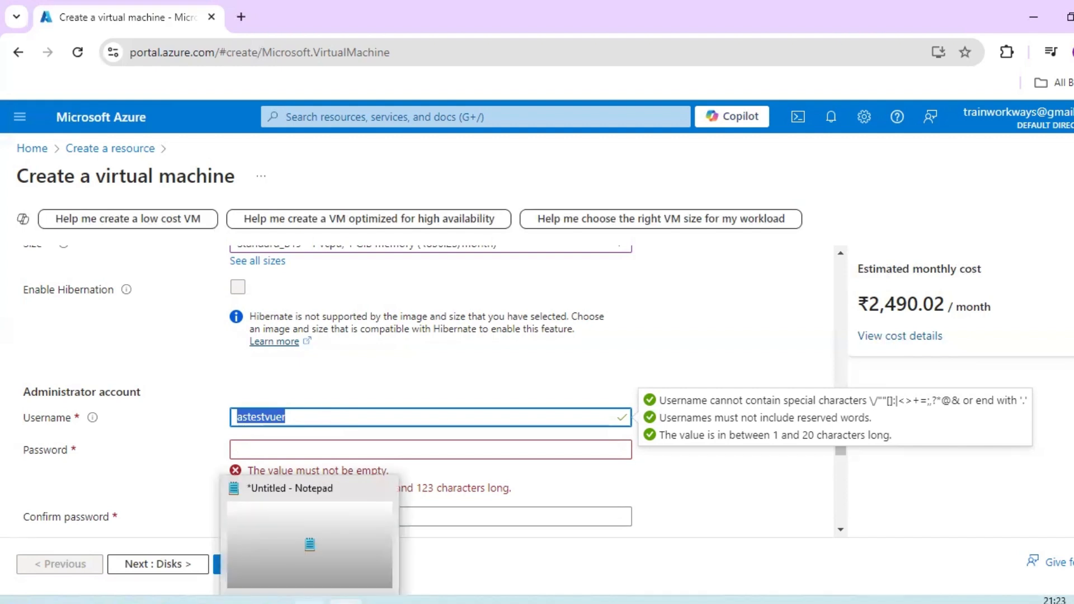
{"action": "left_click", "coordinate": [378, 486]}
{"action": "left_click", "coordinate": [592, 306]}
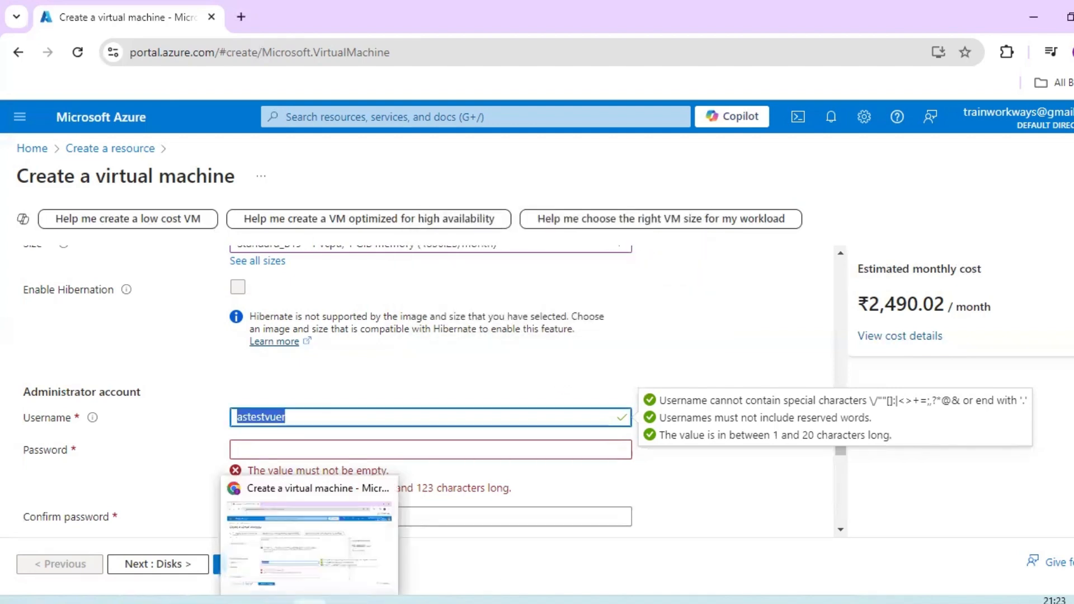
{"action": "key", "text": "super"}
{"action": "type", "text": "notepad"}
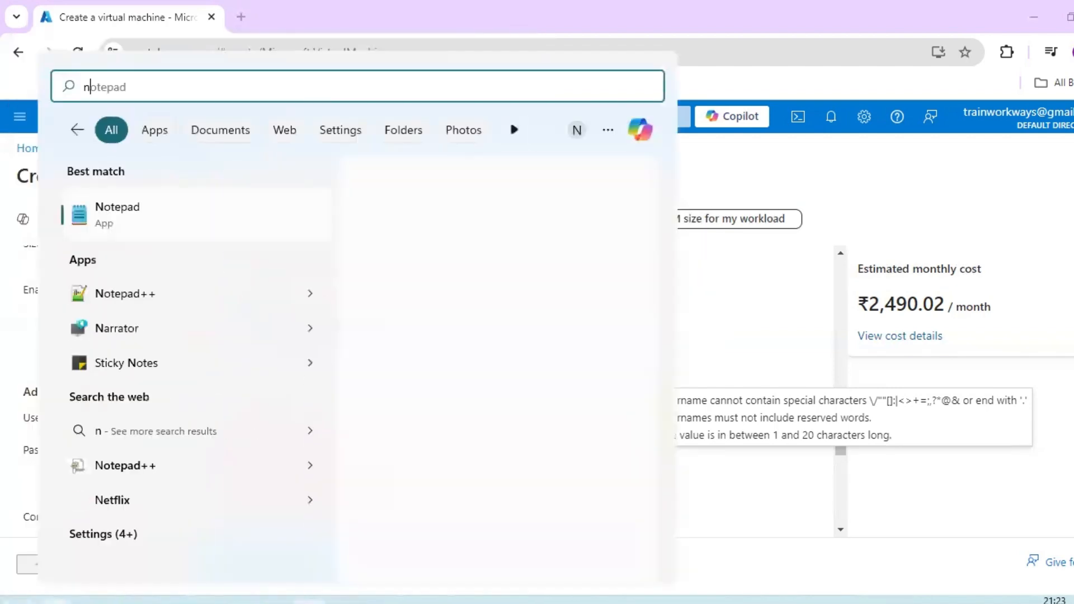
{"action": "left_click", "coordinate": [190, 216]}
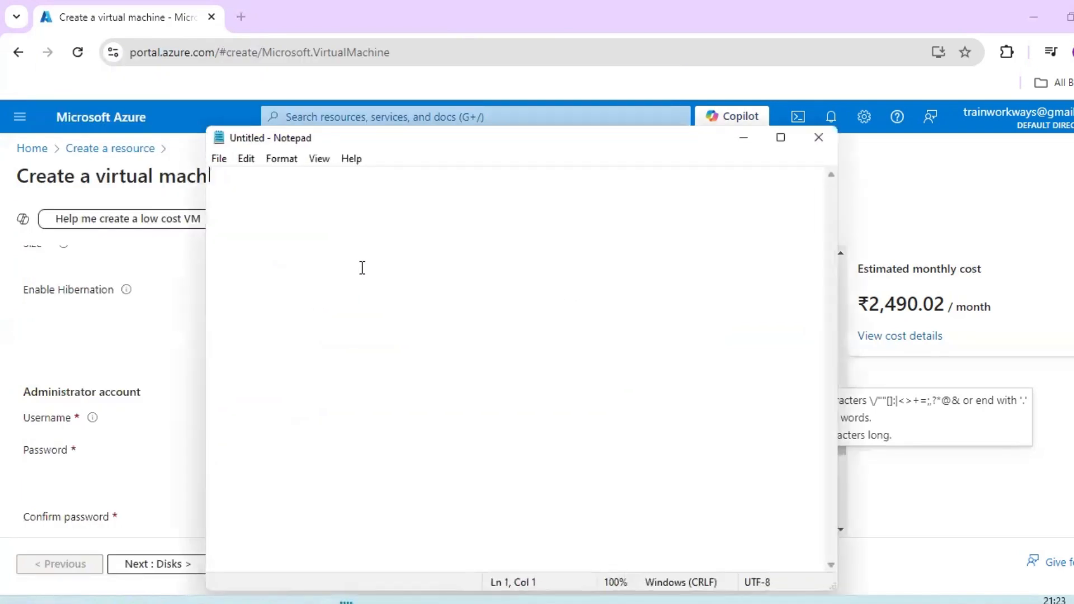
{"action": "type", "text": "astestvuer"}
{"action": "left_click", "coordinate": [745, 137]}
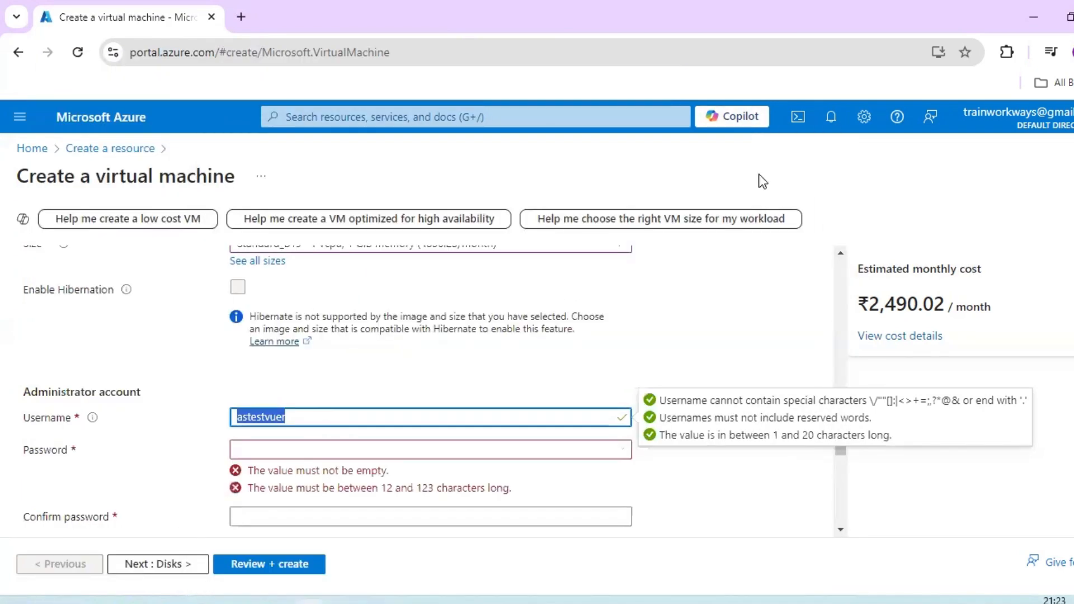
- Check the password length requirement and open Avast's Random Password Generator through a web search for "random password generator online" in a new tab
{"action": "left_click", "coordinate": [303, 446]}
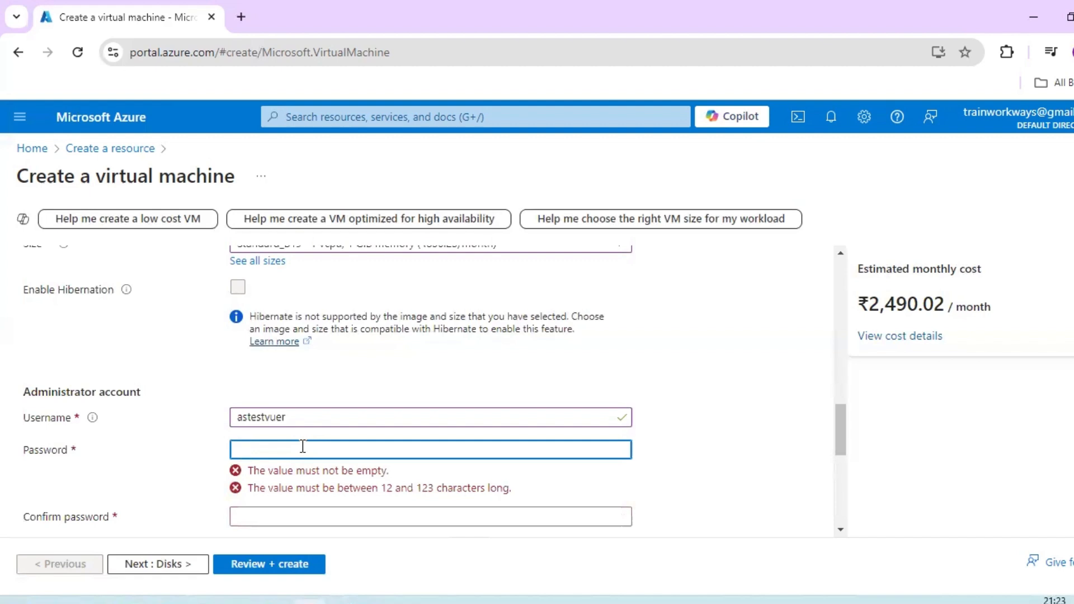
{"action": "left_click_drag", "start_coordinate": [377, 487], "coordinate": [476, 488]}
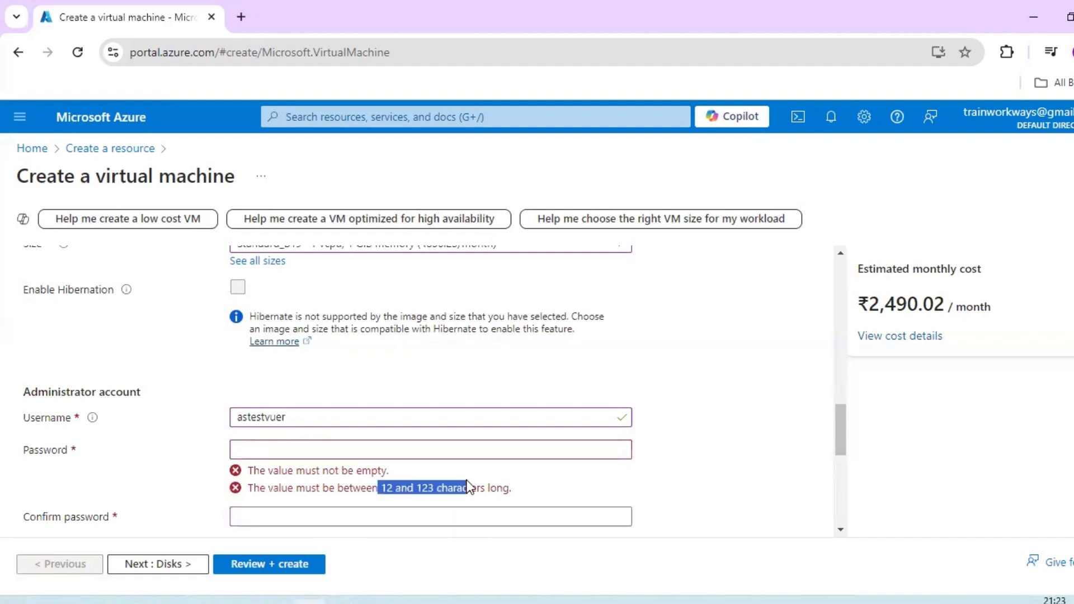
{"action": "left_click", "coordinate": [657, 480]}
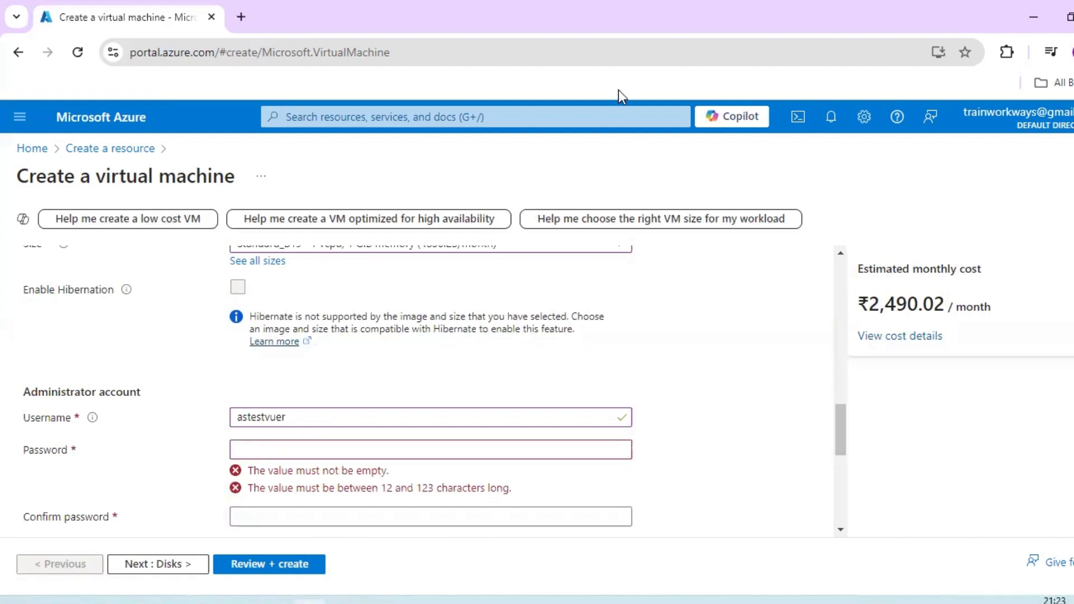
{"action": "left_click", "coordinate": [237, 22]}
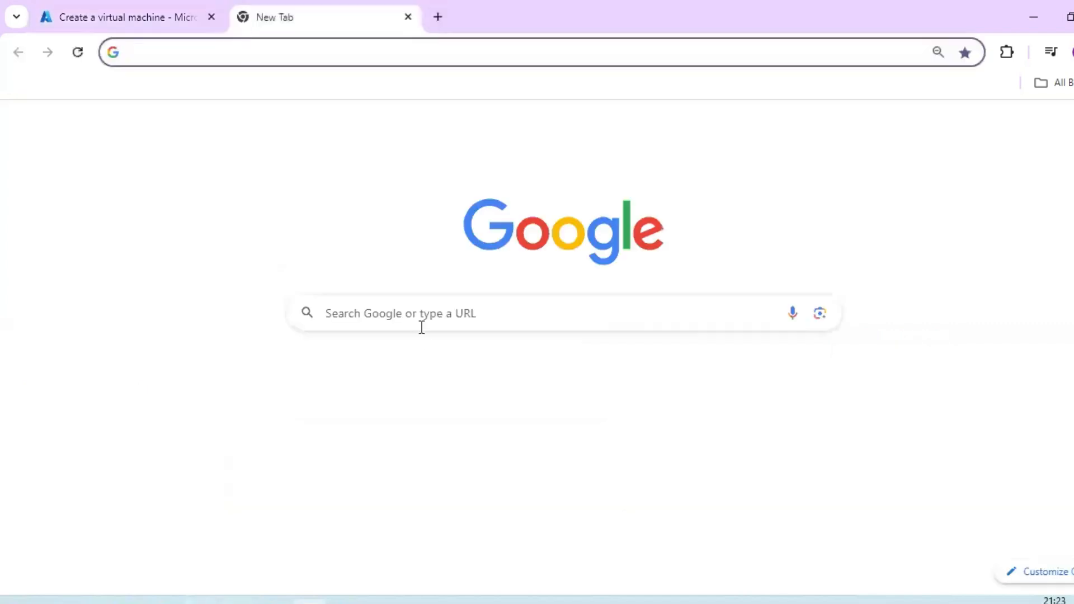
{"action": "left_click", "coordinate": [427, 309]}
{"action": "type", "text": "rando"}
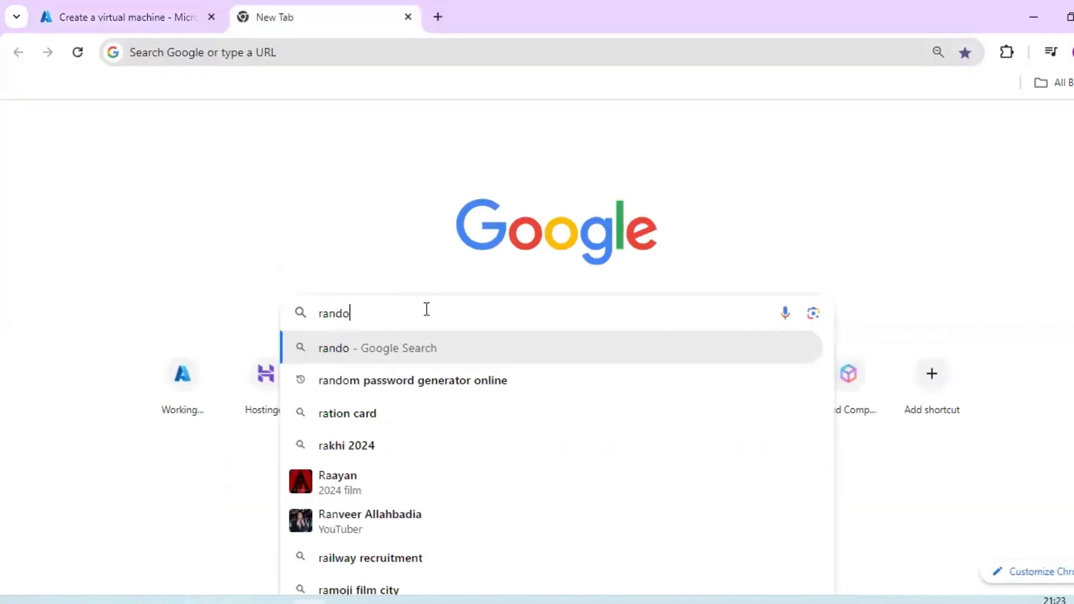
{"action": "key", "text": "Down"}
{"action": "key", "text": "Return"}
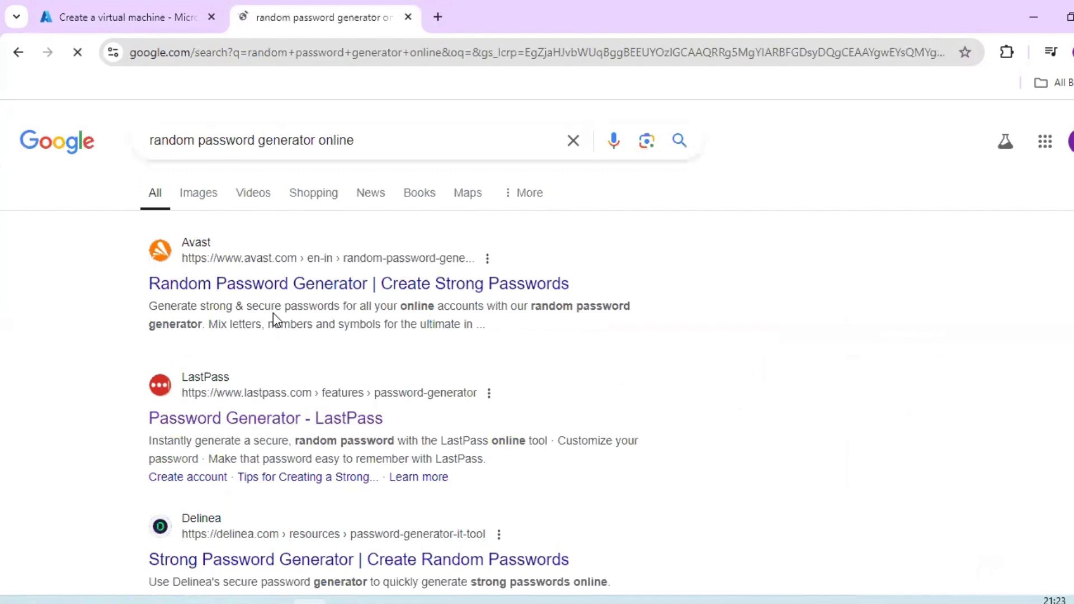
{"action": "left_click", "coordinate": [283, 283]}
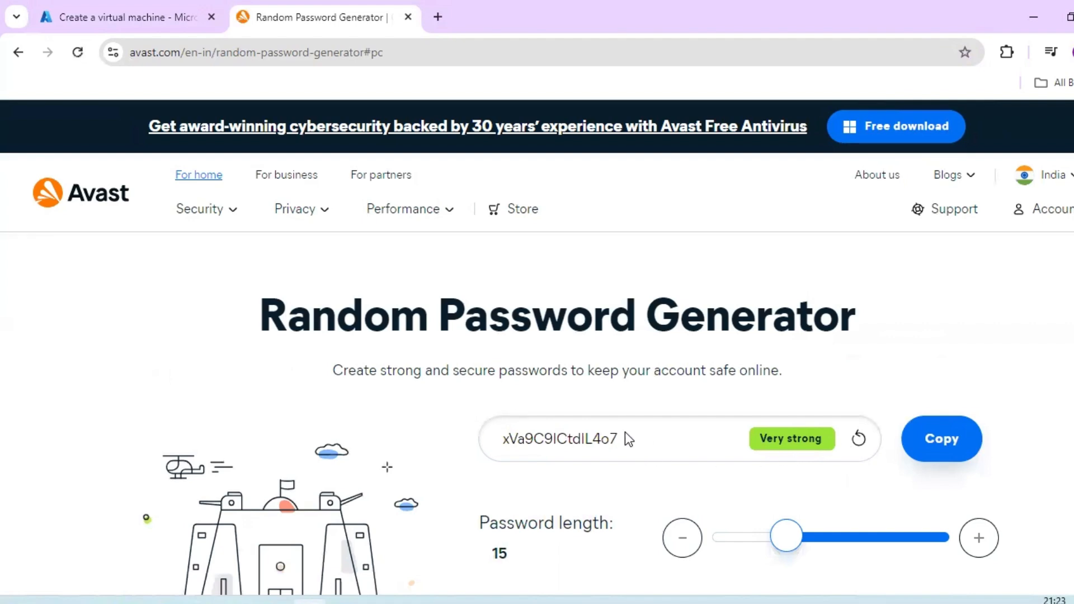
- Generate a random password with a length of 12 characters, copy it and dismiss the Avast promotion
{"action": "left_click", "coordinate": [700, 534]}
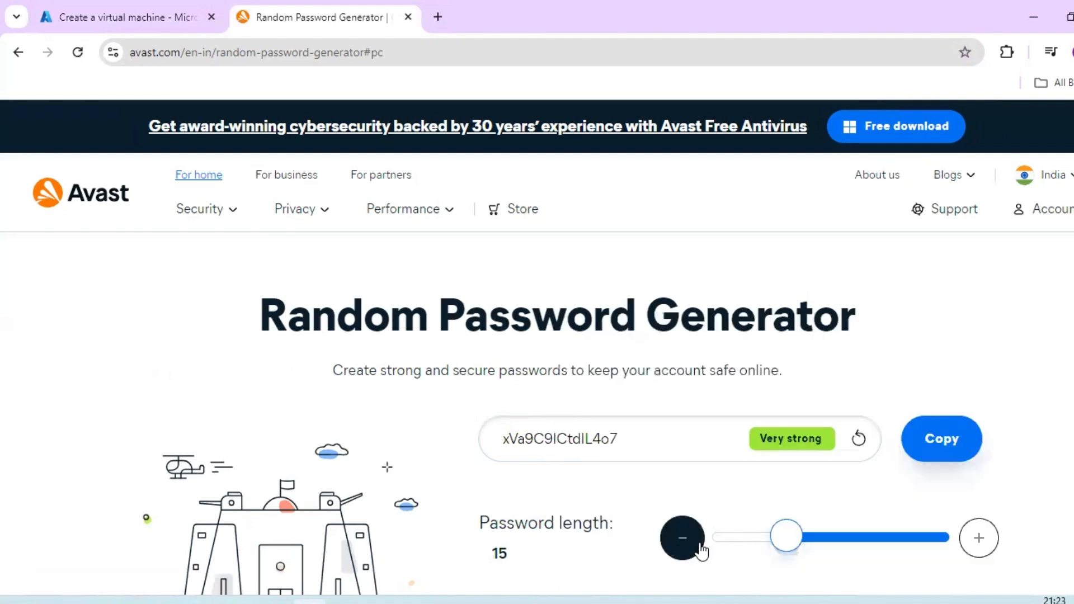
{"action": "left_click", "coordinate": [680, 550]}
{"action": "left_click", "coordinate": [680, 550]}
{"action": "left_click", "coordinate": [684, 543]}
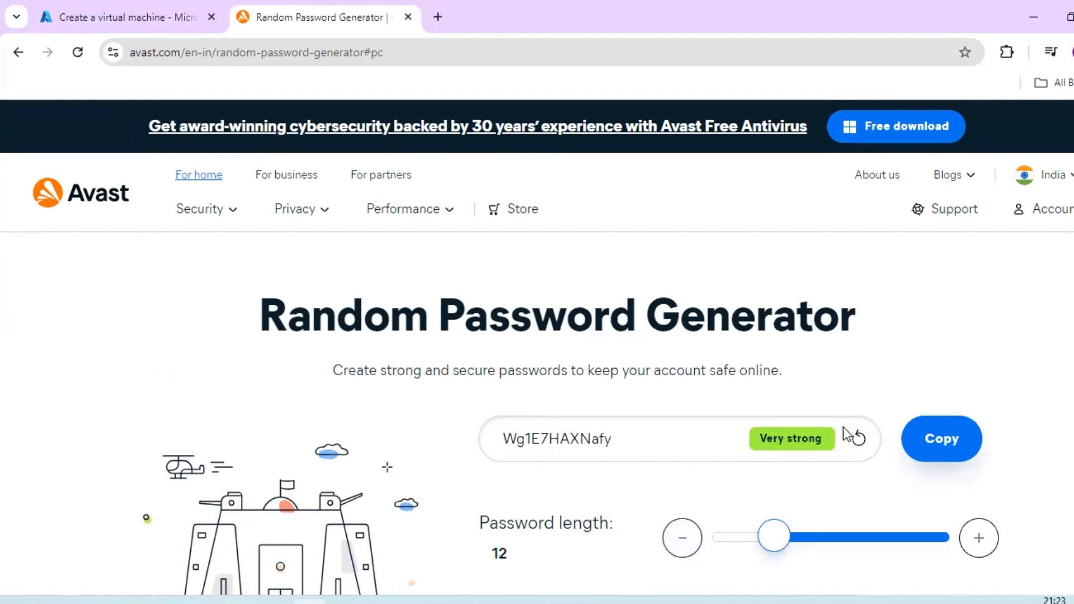
{"action": "left_click", "coordinate": [935, 445]}
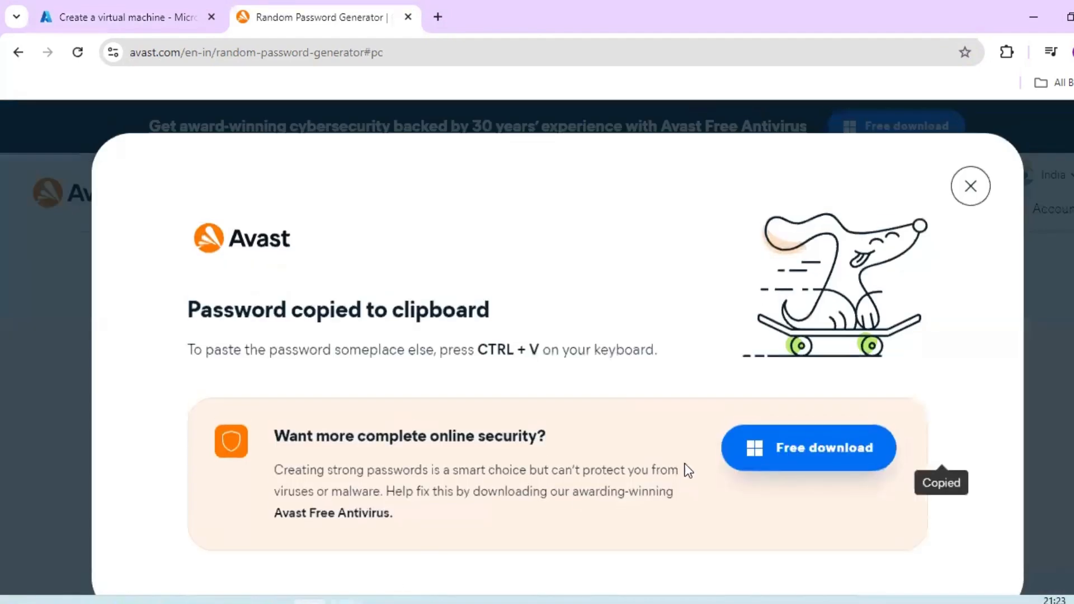
{"action": "left_click", "coordinate": [970, 185]}
- Fill in the administrator account's Password and Confirm password fields on the Azure form with the copied password
{"action": "left_click", "coordinate": [178, 25]}
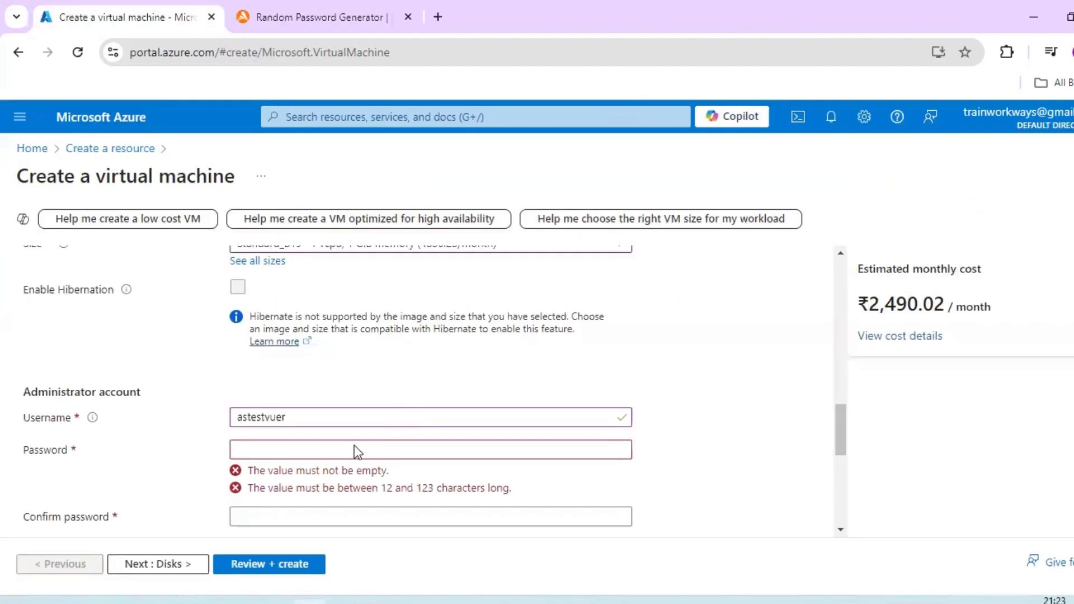
{"action": "left_click", "coordinate": [319, 449]}
{"action": "key", "text": "ctrl+v"}
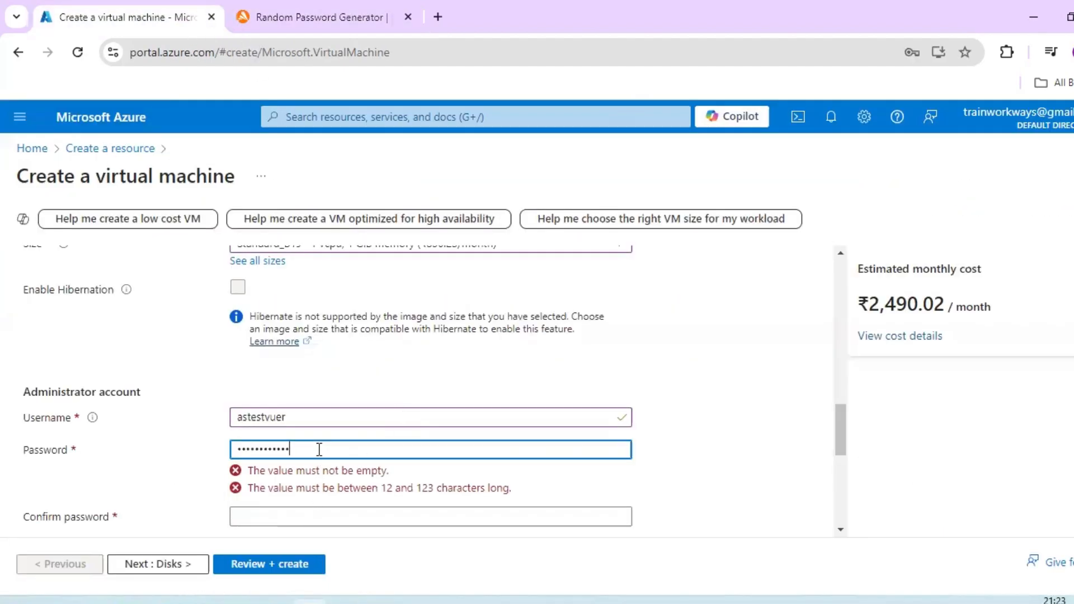
{"action": "left_click", "coordinate": [334, 476]}
{"action": "key", "text": "ctrl+v"}
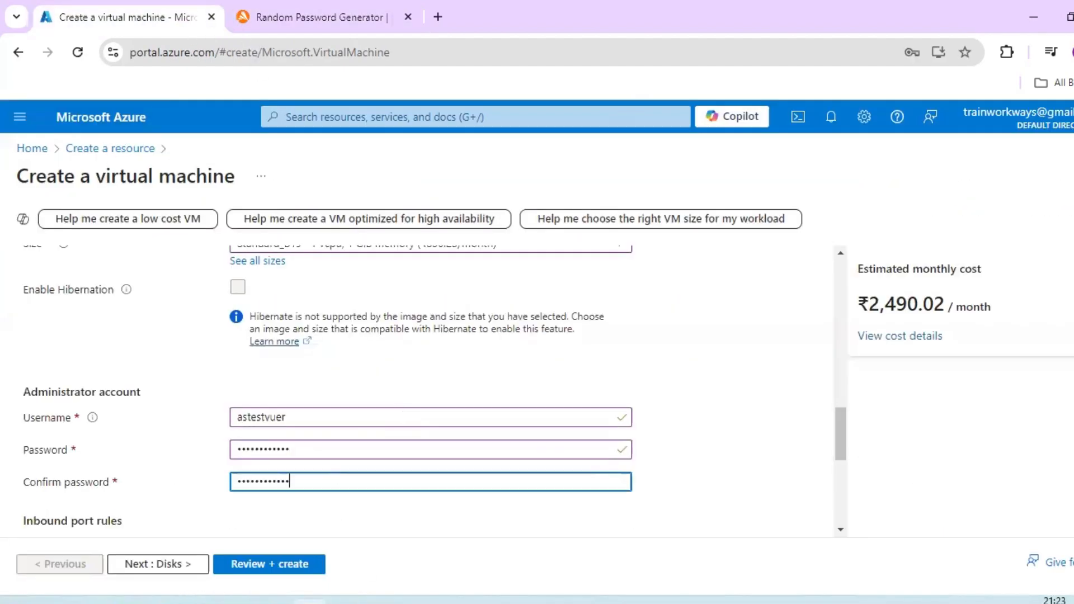
- Record the administrator password on a new line below the username in the Notepad note
{"action": "key", "text": "alt+Tab"}
{"action": "key", "text": "Return"}
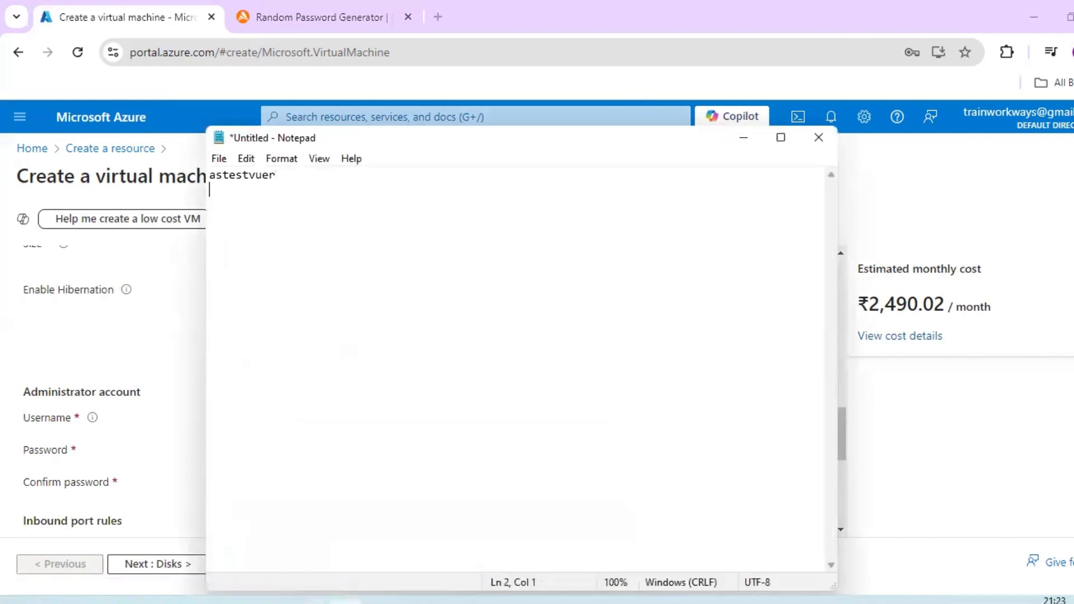
{"action": "key", "text": "ctrl+v"}
{"action": "left_click", "coordinate": [743, 139]}
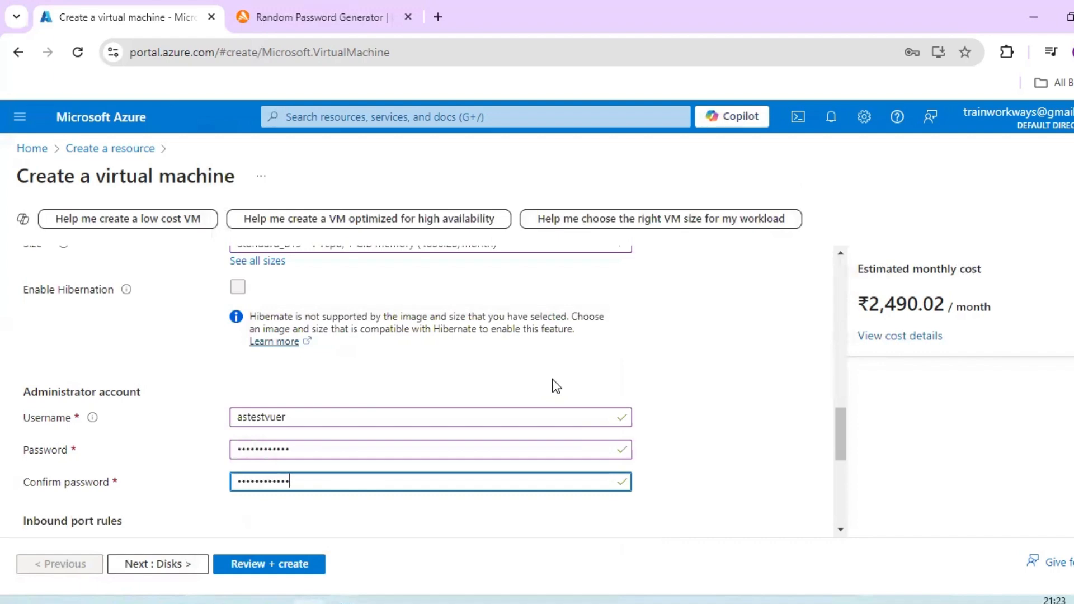
- Allow selected public inbound ports and choose HTTP (80), HTTPS (443) and RDP (3389)
{"action": "scroll", "coordinate": [552, 378], "scroll_direction": "down", "scroll_amount": 3}
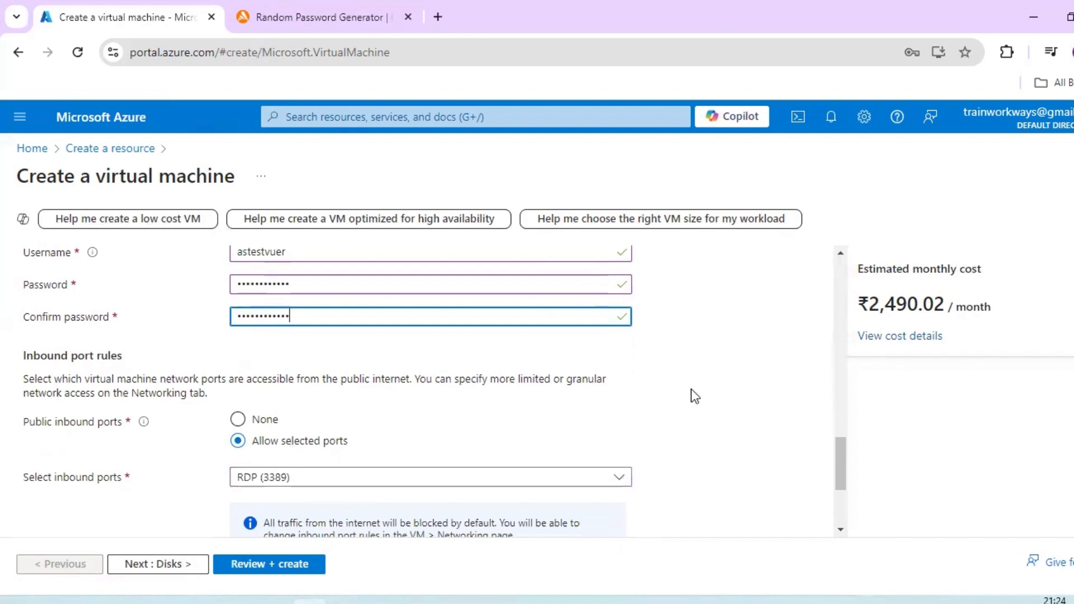
{"action": "left_click", "coordinate": [237, 419]}
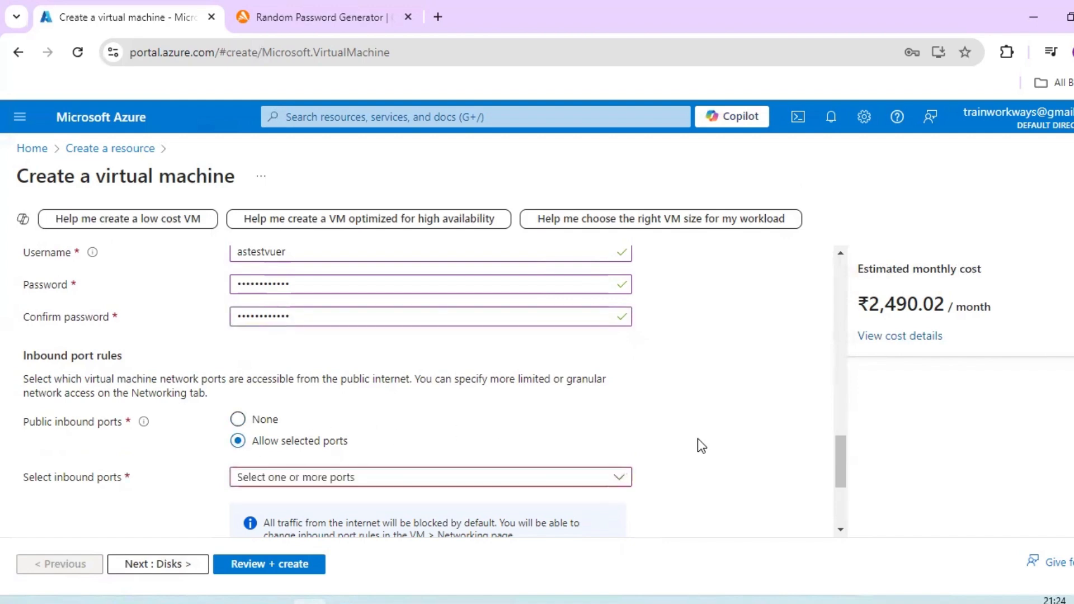
{"action": "scroll", "coordinate": [695, 442], "scroll_direction": "down", "scroll_amount": 2}
{"action": "left_click", "coordinate": [603, 401]}
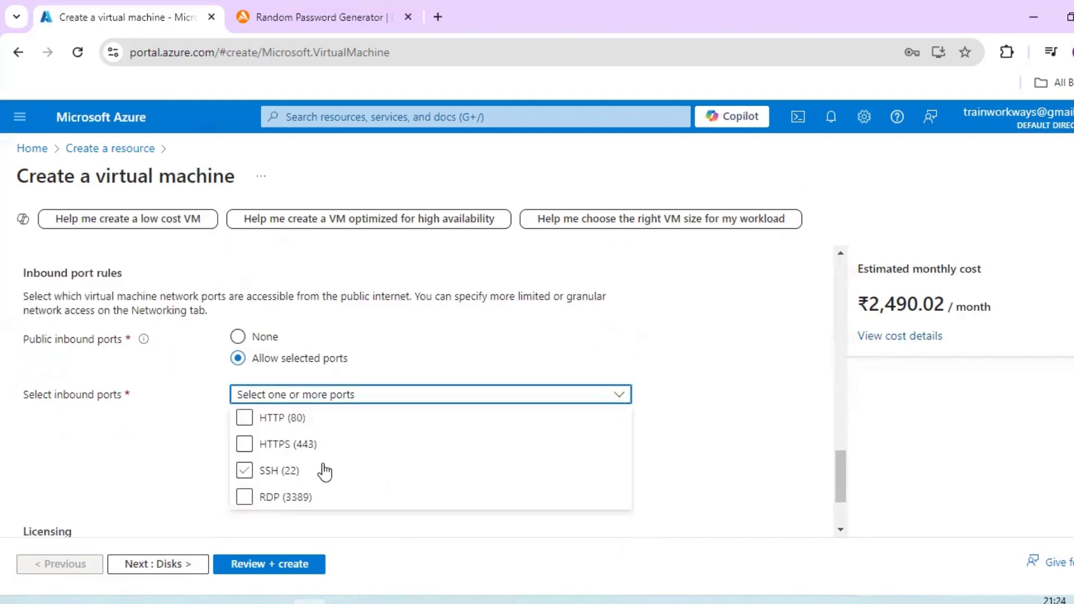
{"action": "left_click", "coordinate": [244, 421]}
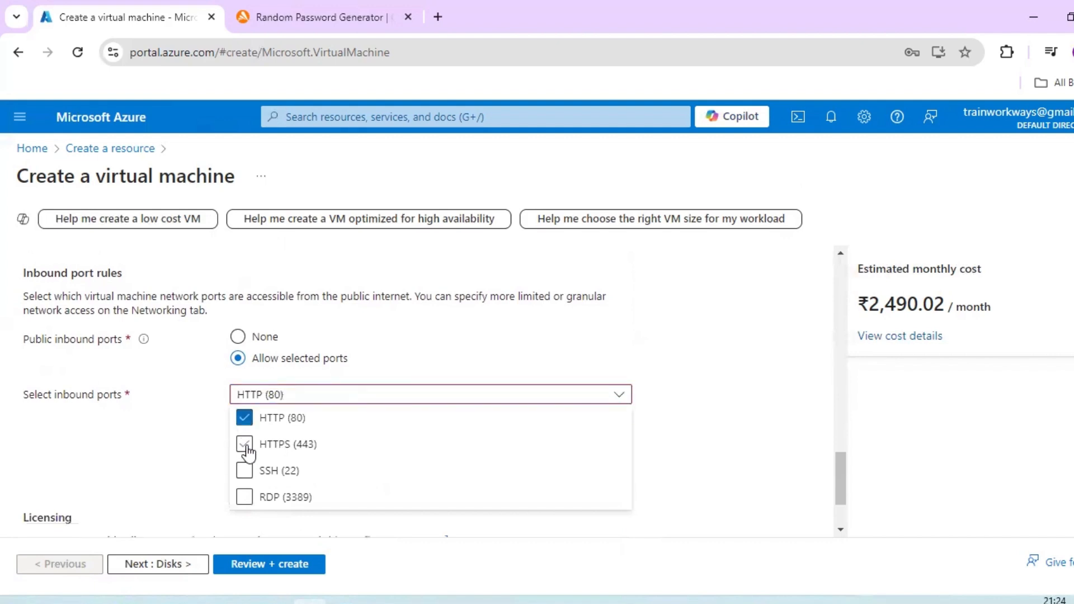
{"action": "left_click", "coordinate": [245, 444]}
{"action": "left_click", "coordinate": [244, 470]}
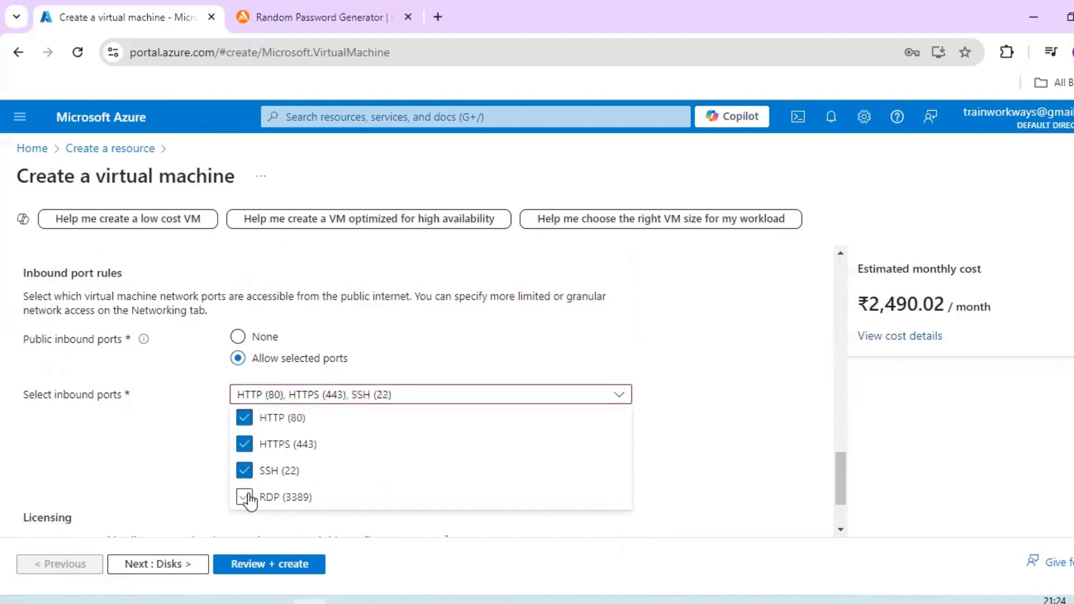
{"action": "left_click", "coordinate": [244, 497]}
{"action": "left_click", "coordinate": [244, 471]}
{"action": "left_click", "coordinate": [720, 367]}
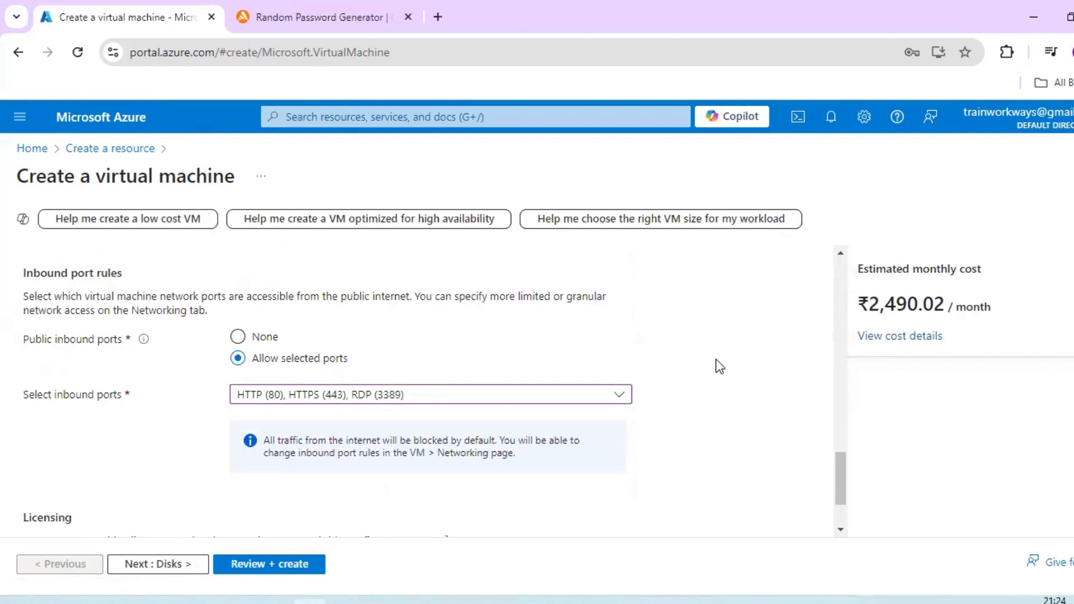
- Leave the existing Windows Server license option unselected, proceed to the Disks settings and decline saving the password in the browser
{"action": "scroll", "coordinate": [579, 411], "scroll_direction": "down", "scroll_amount": 2}
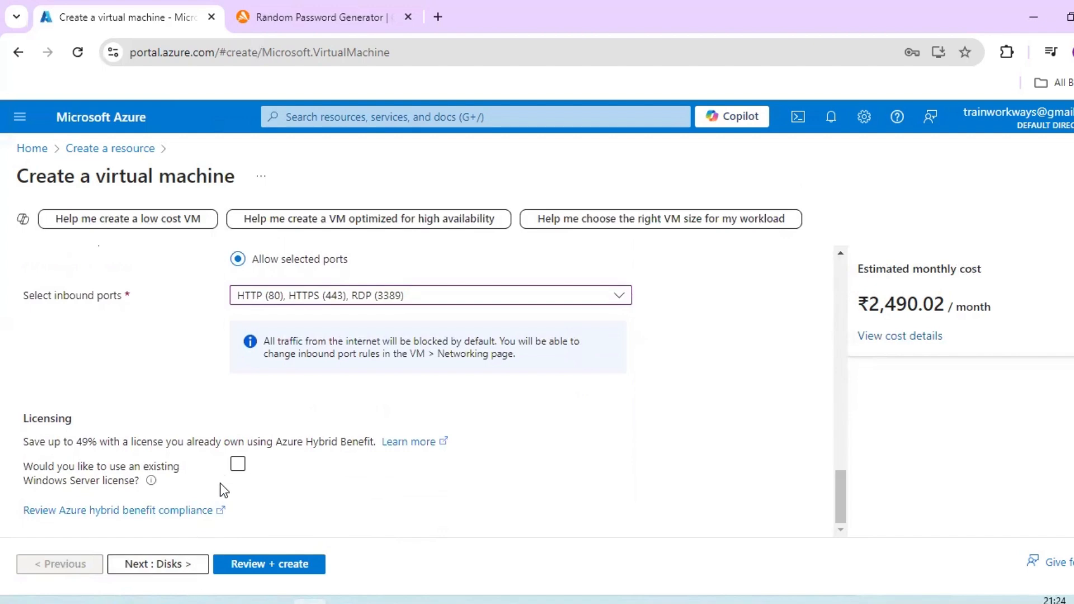
{"action": "left_click", "coordinate": [177, 565]}
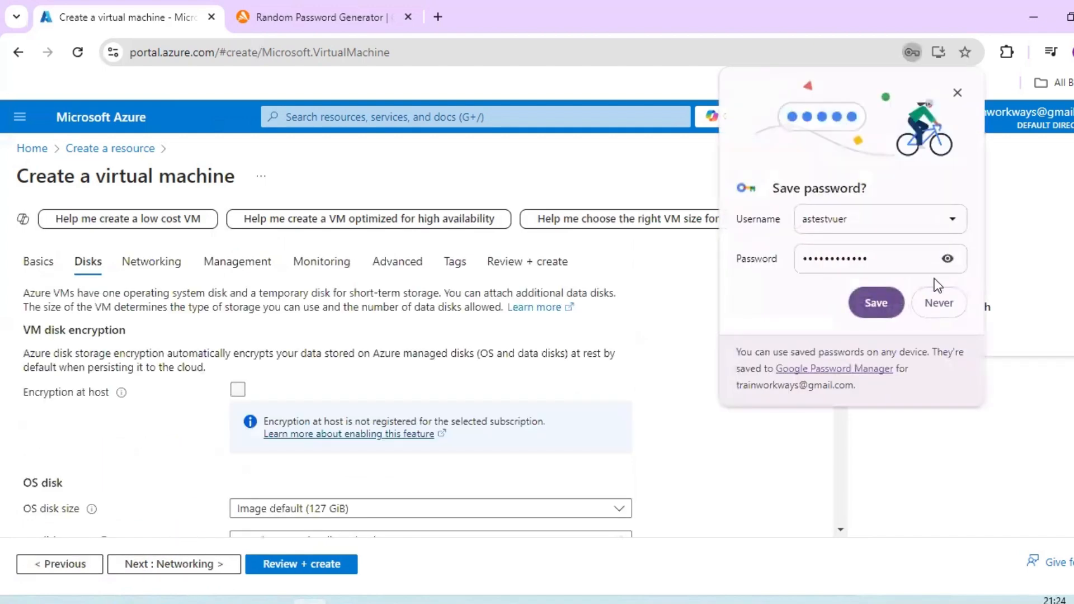
{"action": "left_click", "coordinate": [941, 304]}
- Set the OS disk type to Standard HDD (locally-redundant storage)
{"action": "scroll", "coordinate": [347, 381], "scroll_direction": "down", "scroll_amount": 3}
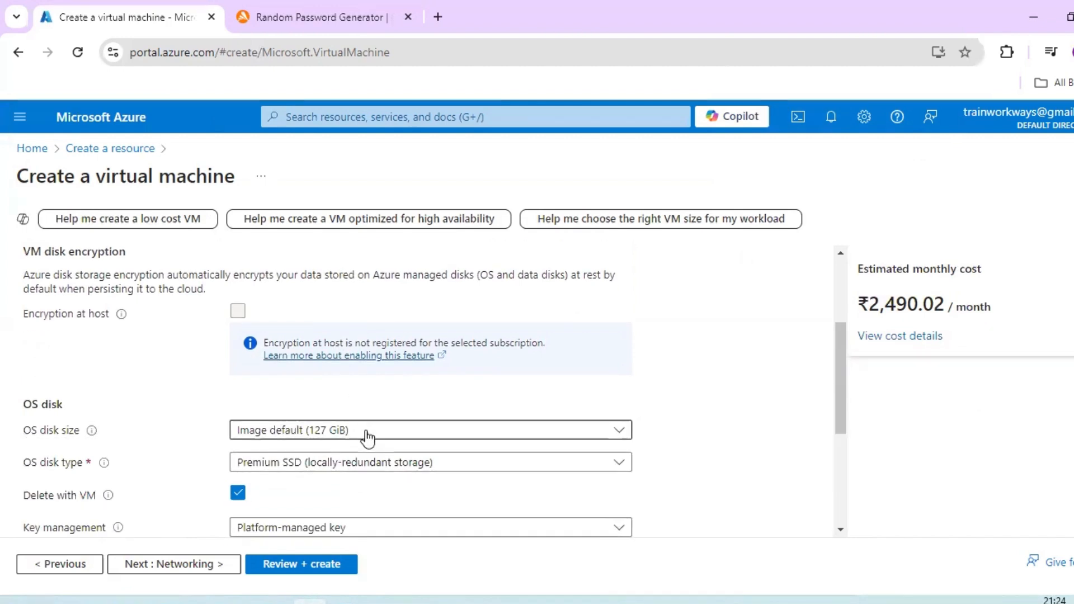
{"action": "left_click", "coordinate": [397, 464]}
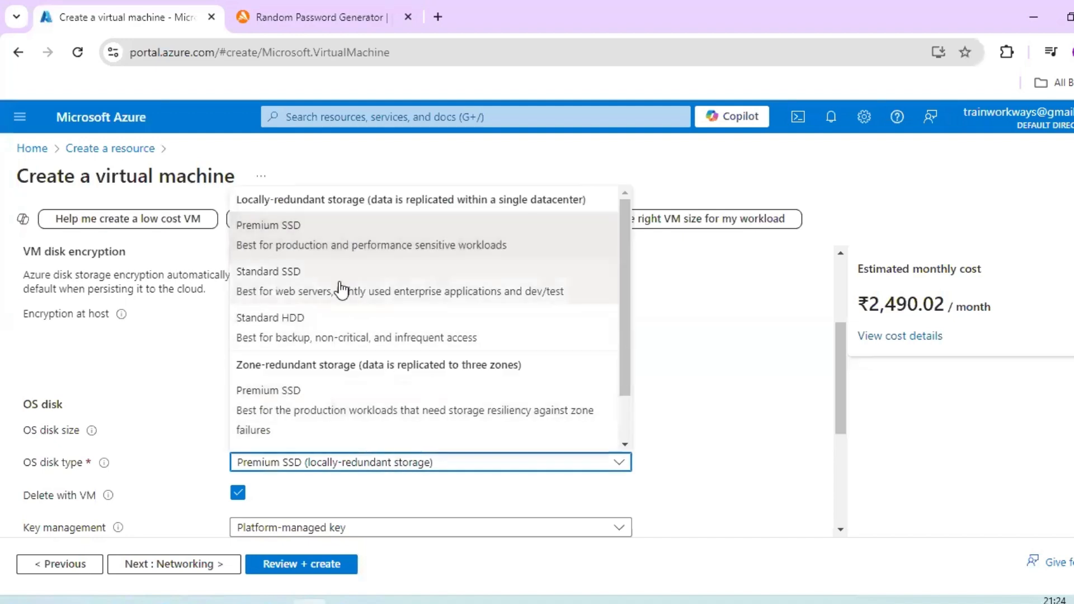
{"action": "left_click", "coordinate": [338, 335]}
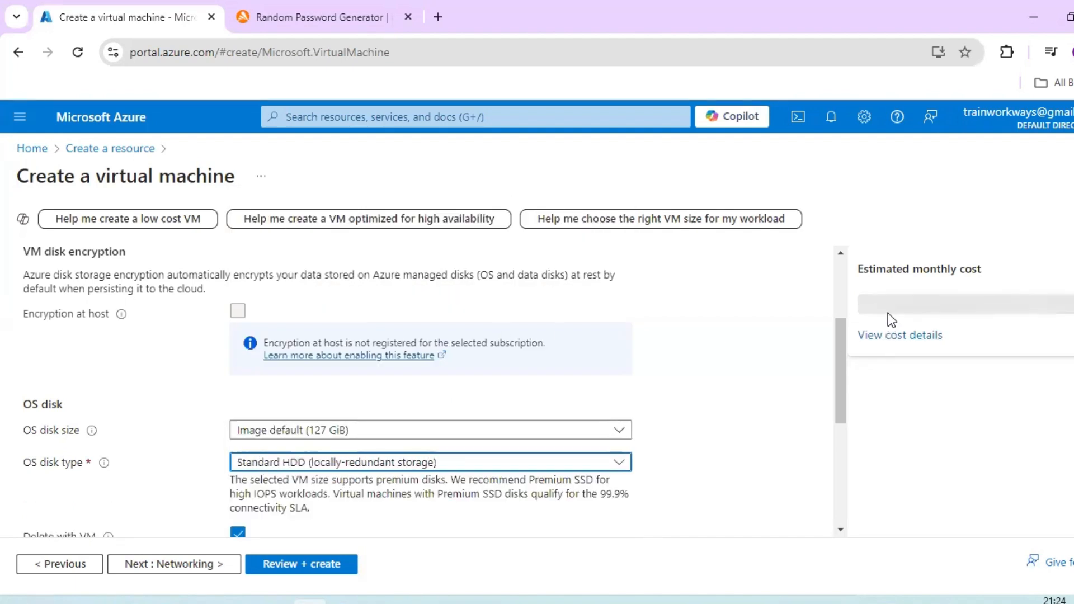
- Examine the OS disk sizes offered for the virtual machine
{"action": "left_click", "coordinate": [587, 436]}
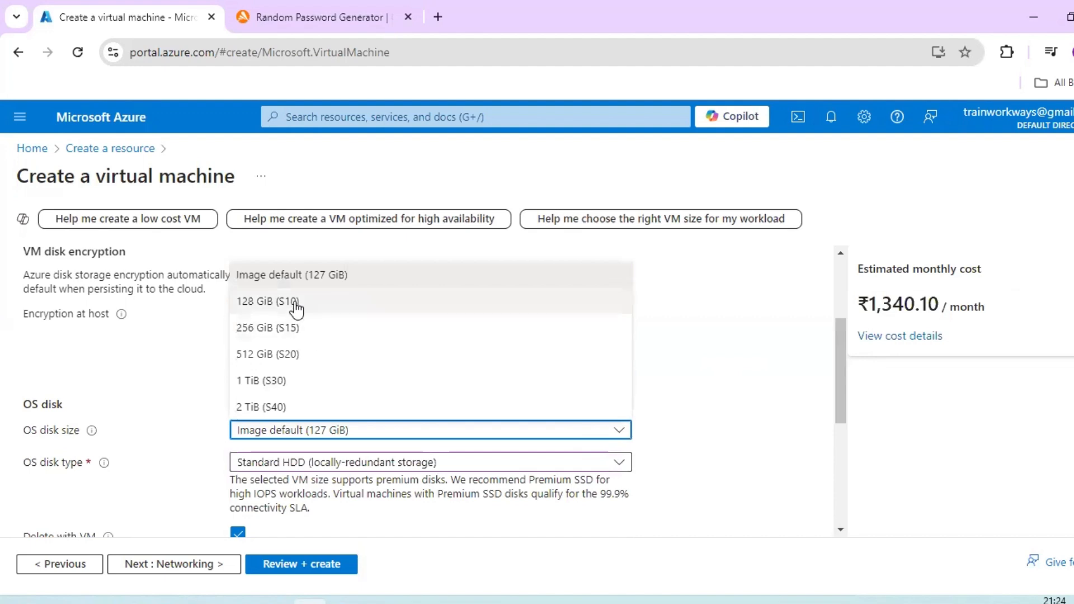
{"action": "left_click", "coordinate": [667, 324]}
{"action": "scroll", "coordinate": [668, 324], "scroll_direction": "down", "scroll_amount": 1}
{"action": "scroll", "coordinate": [668, 325], "scroll_direction": "down", "scroll_amount": 4}
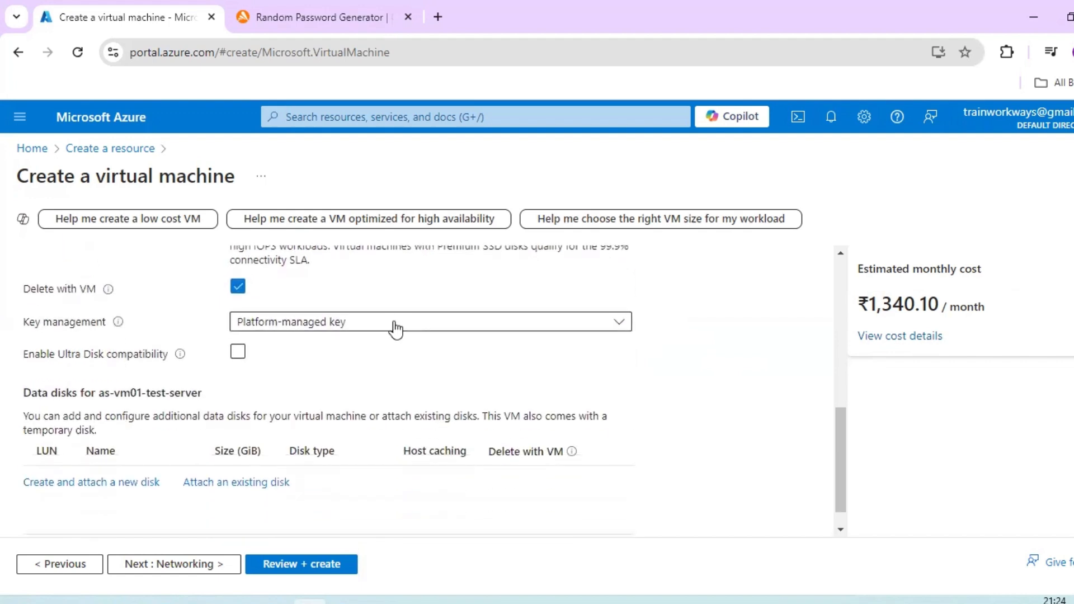
- Examine the key management options for encrypting the OS disk, including platform-managed and customer-managed keys
{"action": "left_click", "coordinate": [395, 326]}
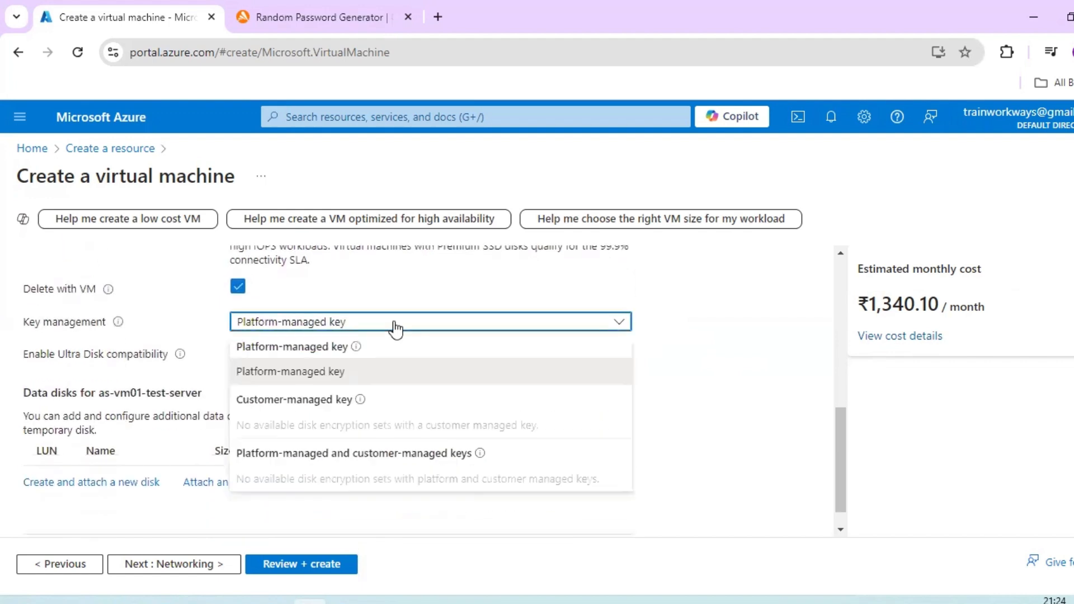
{"action": "left_click", "coordinate": [758, 302]}
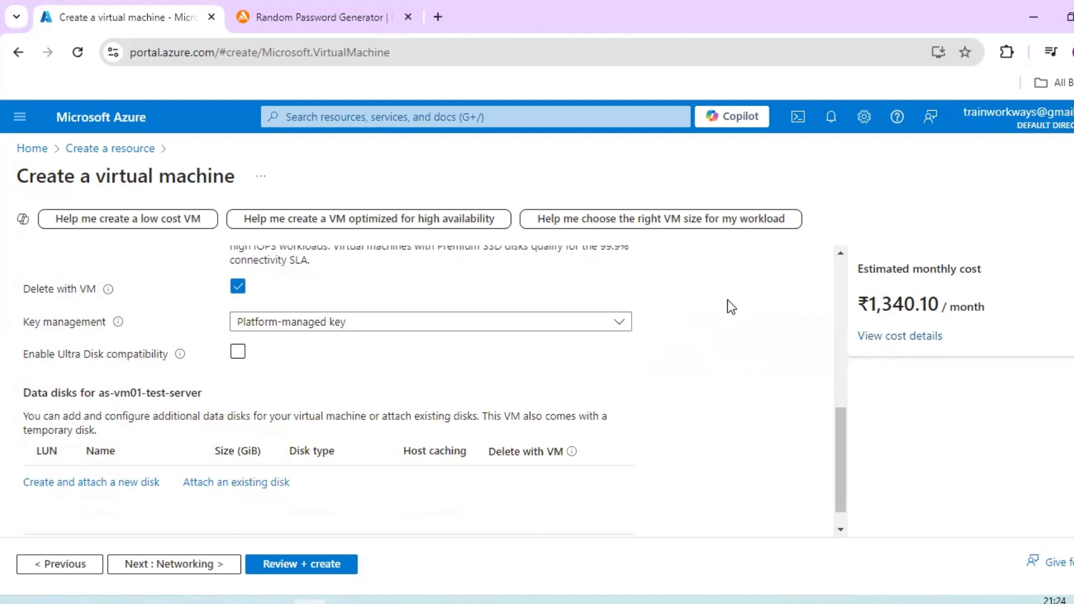
{"action": "left_click", "coordinate": [326, 326]}
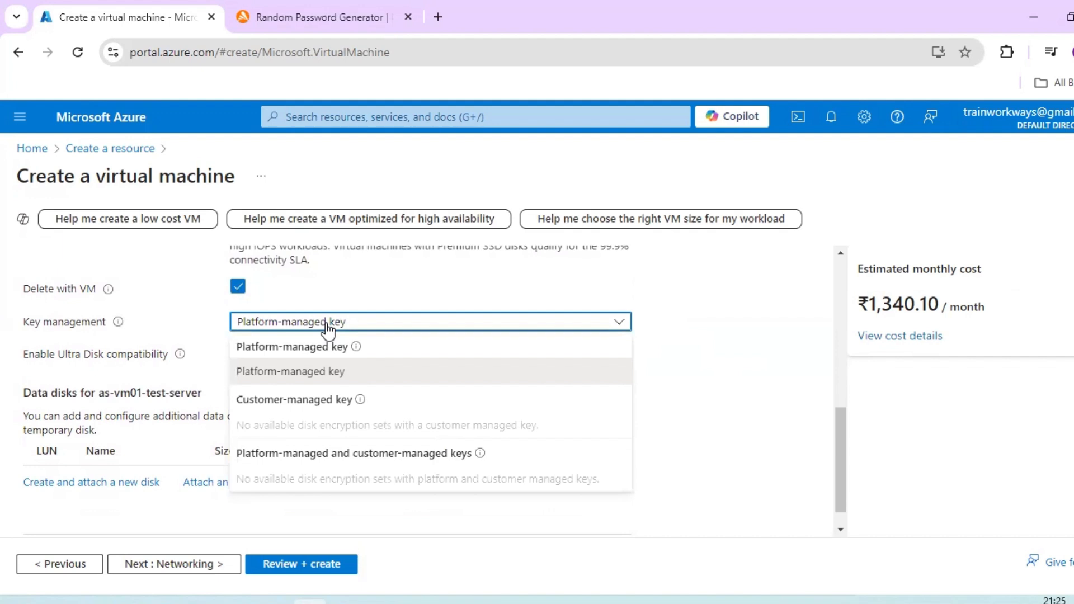
{"action": "left_click", "coordinate": [697, 311]}
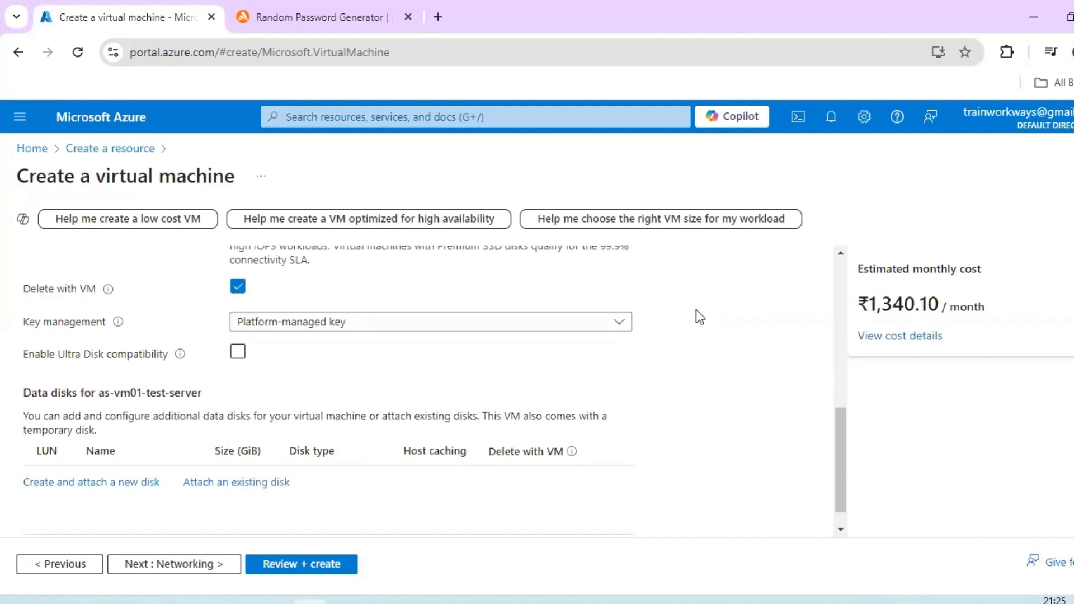
{"action": "left_click", "coordinate": [598, 330]}
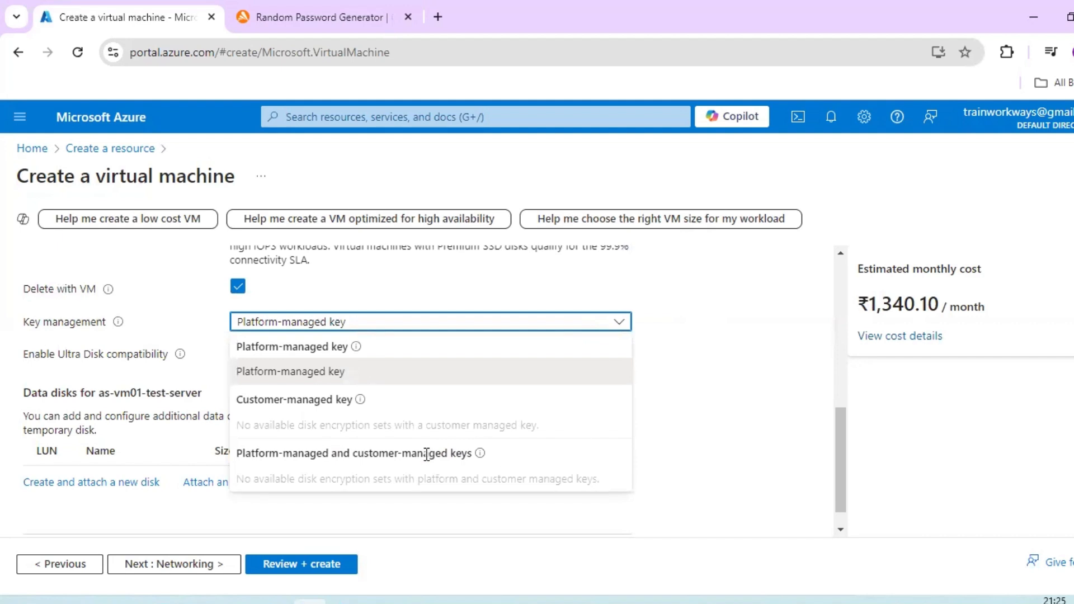
{"action": "left_click", "coordinate": [760, 411]}
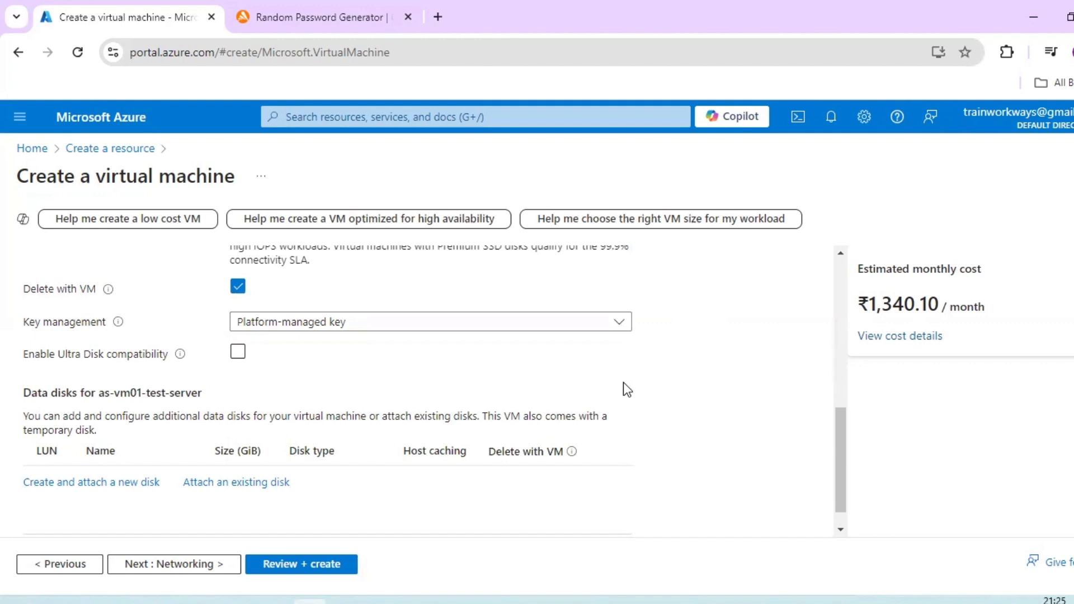
{"action": "left_click", "coordinate": [579, 328]}
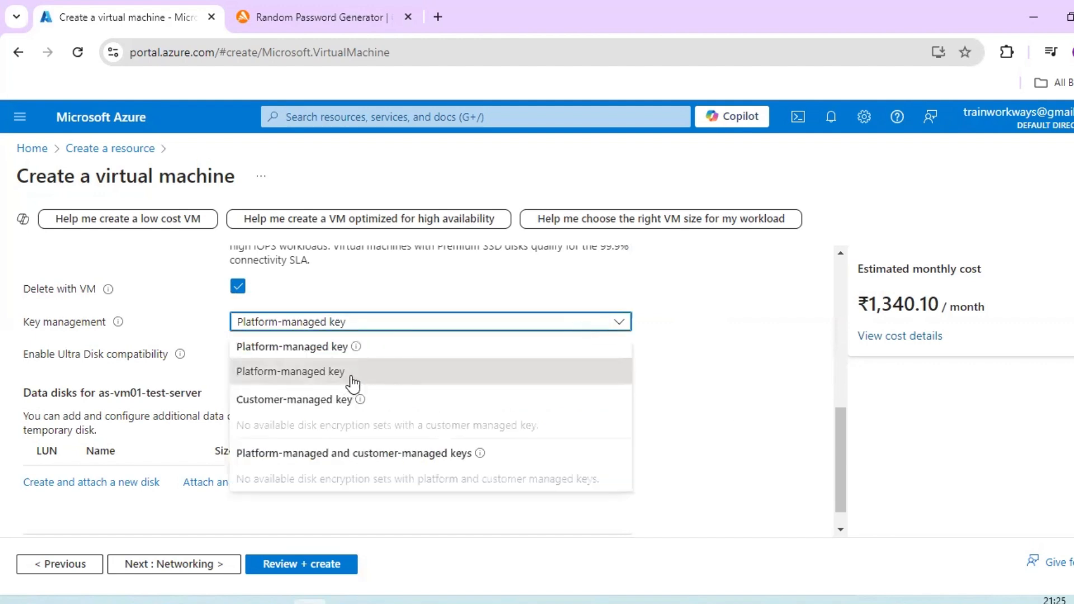
{"action": "left_click", "coordinate": [749, 339]}
- Proceed to the Networking settings and check the virtual networks available for the network interface
{"action": "scroll", "coordinate": [710, 364], "scroll_direction": "down", "scroll_amount": 1}
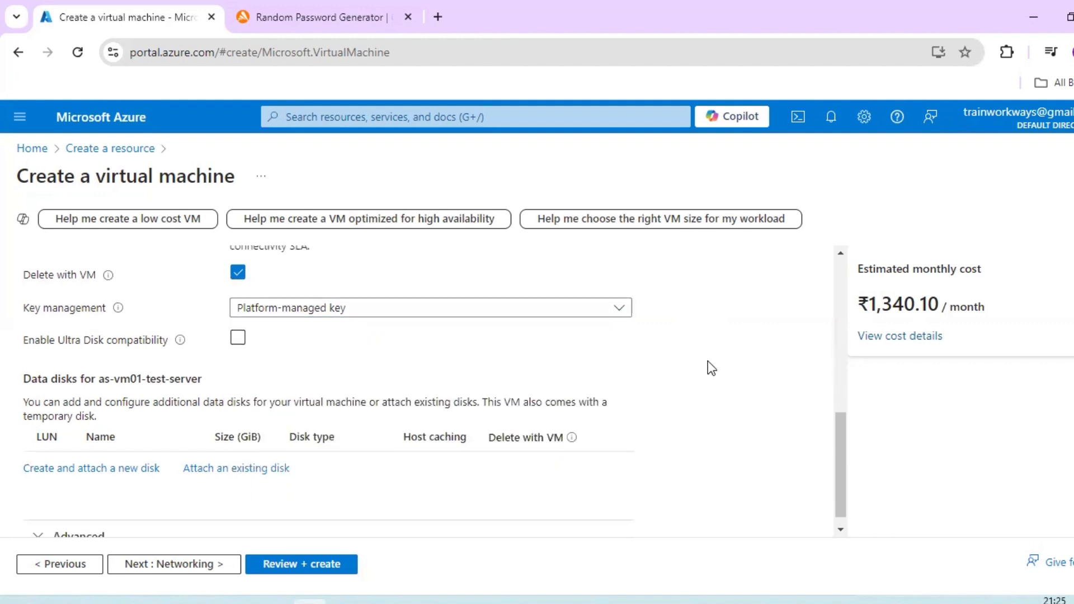
{"action": "left_click", "coordinate": [201, 565]}
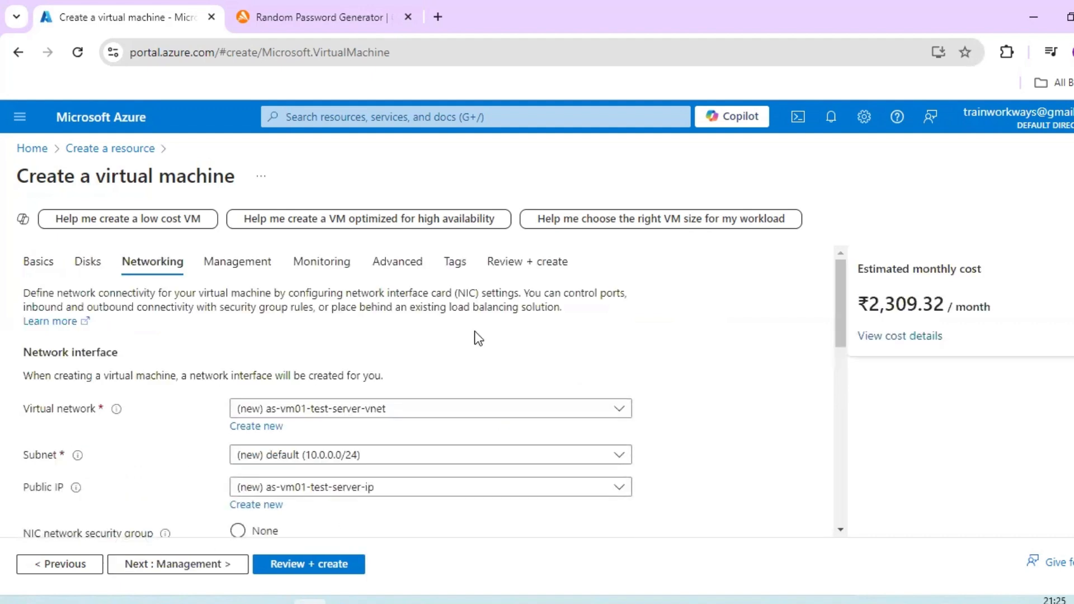
{"action": "scroll", "coordinate": [478, 338], "scroll_direction": "down", "scroll_amount": 2}
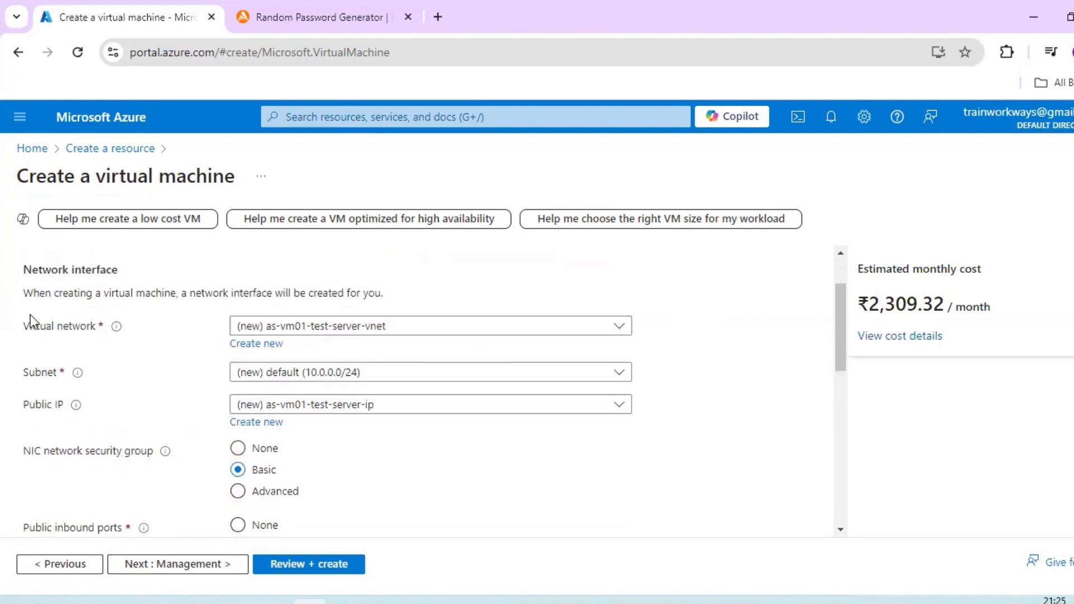
{"action": "left_click_drag", "start_coordinate": [24, 326], "coordinate": [92, 326]}
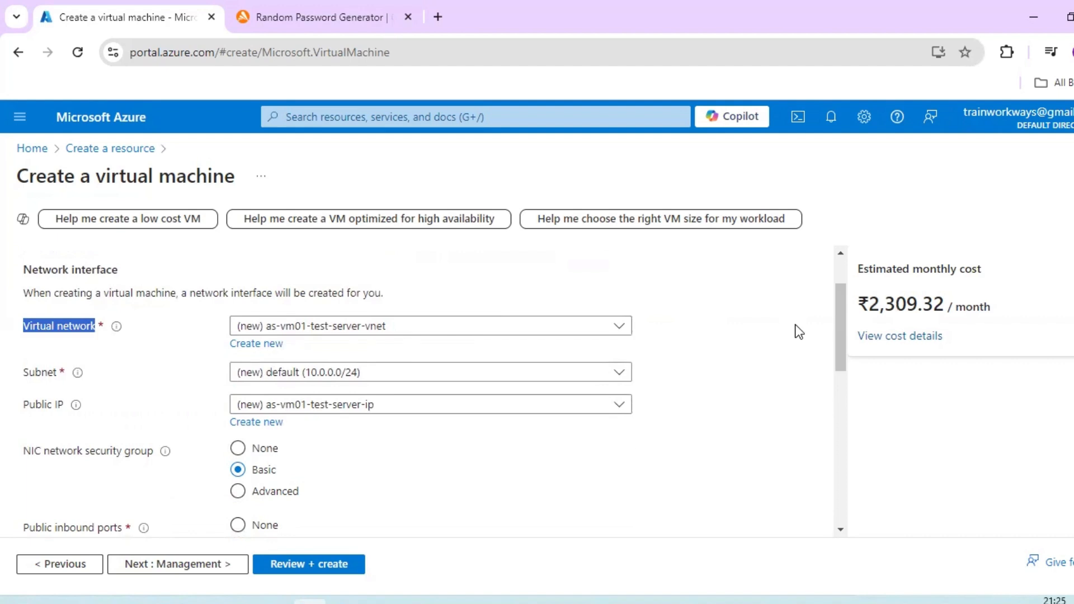
{"action": "left_click", "coordinate": [440, 327]}
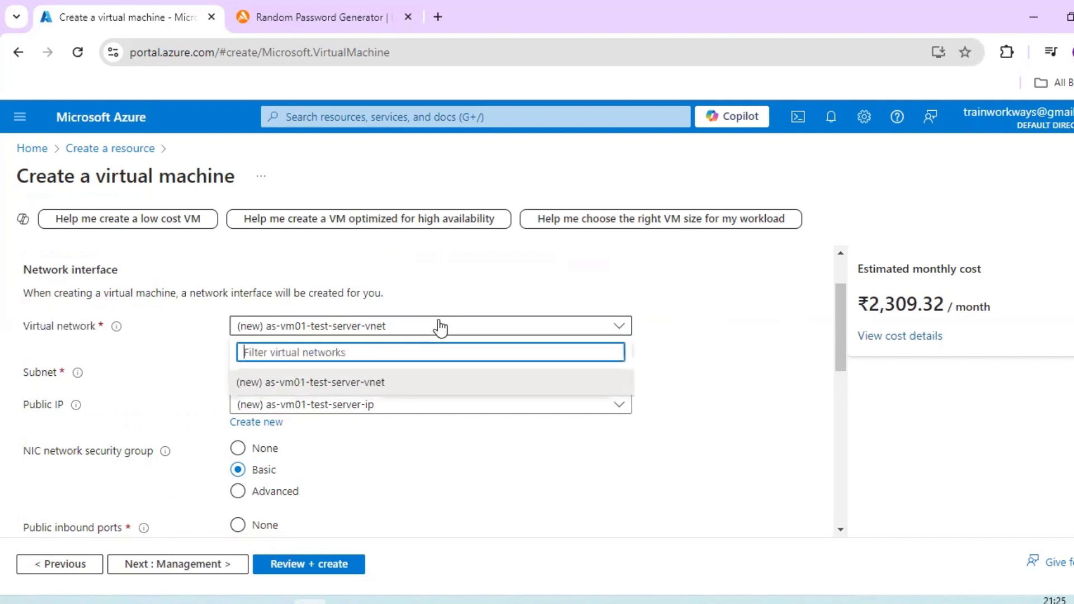
{"action": "left_click", "coordinate": [708, 337]}
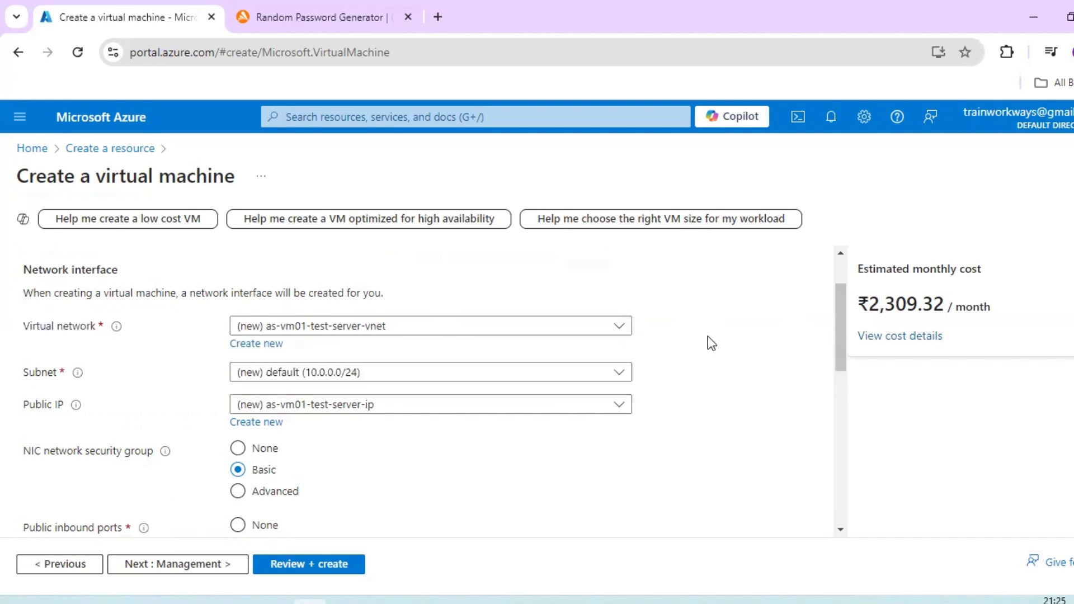
- Choose the new default (10.0.0.0/24) subnet for the network interface and check the public IP options
{"action": "left_click", "coordinate": [464, 376]}
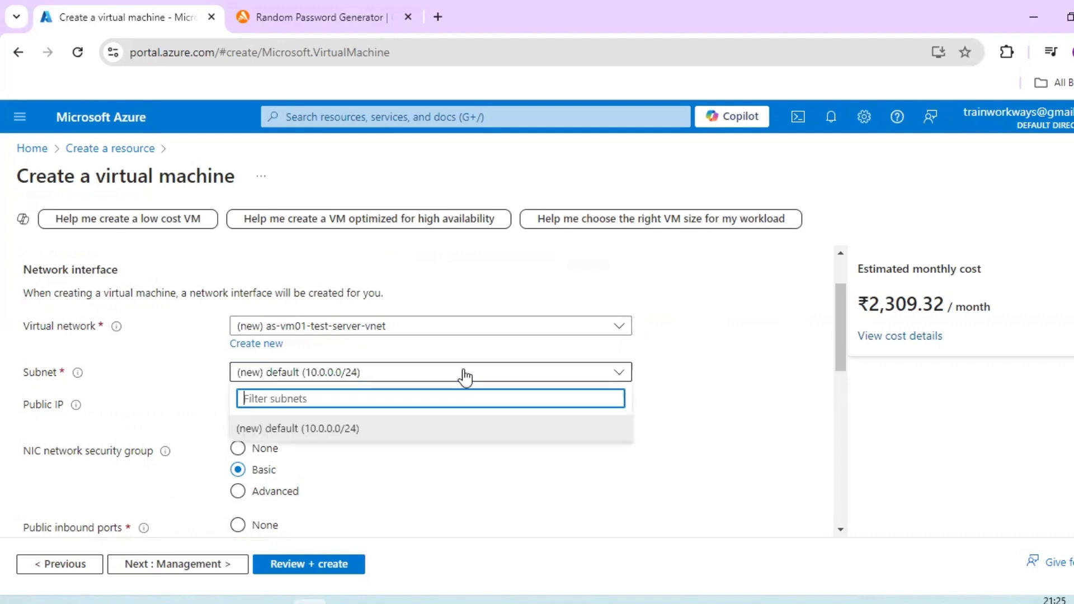
{"action": "left_click", "coordinate": [284, 428]}
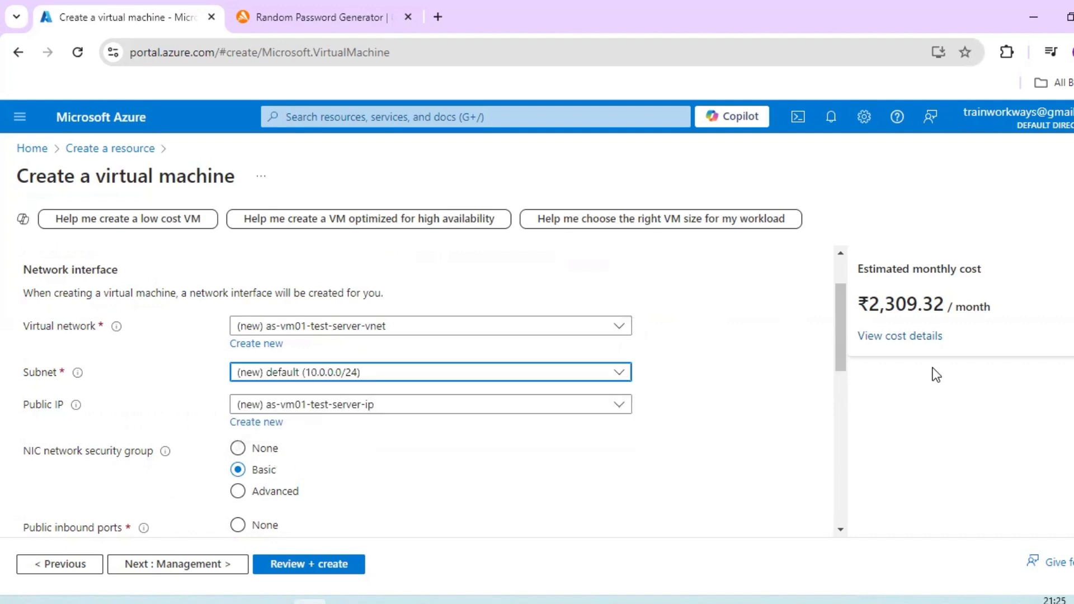
{"action": "left_click", "coordinate": [284, 375]}
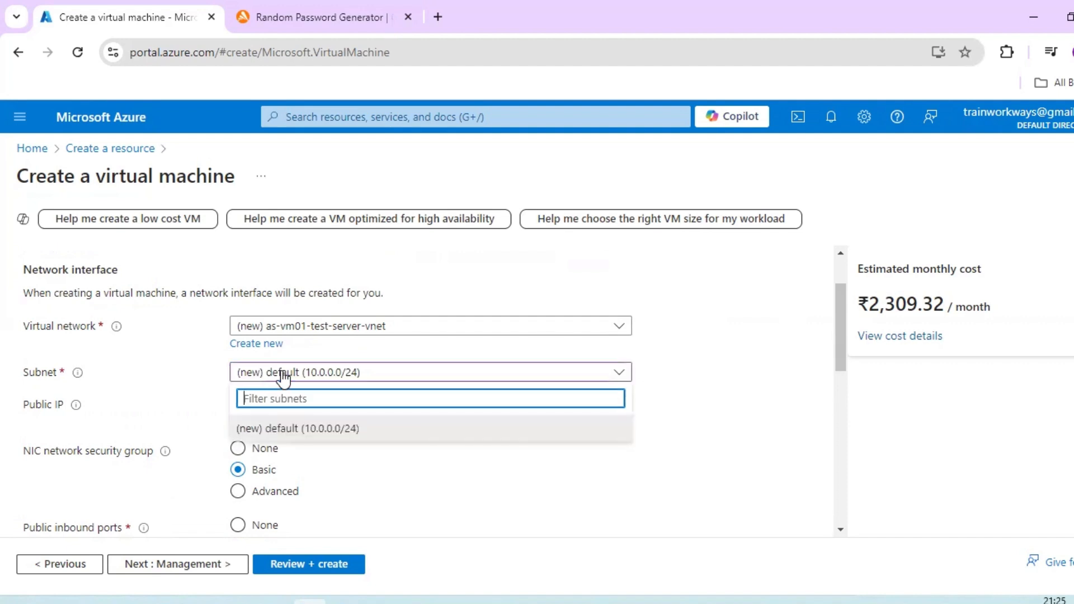
{"action": "left_click", "coordinate": [307, 432]}
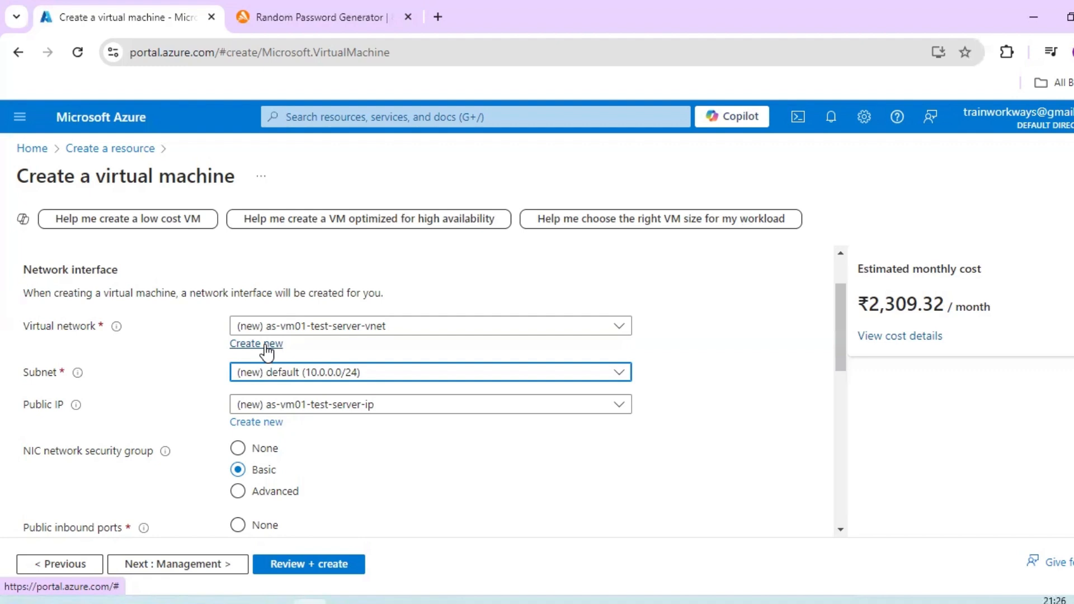
{"action": "left_click", "coordinate": [415, 412]}
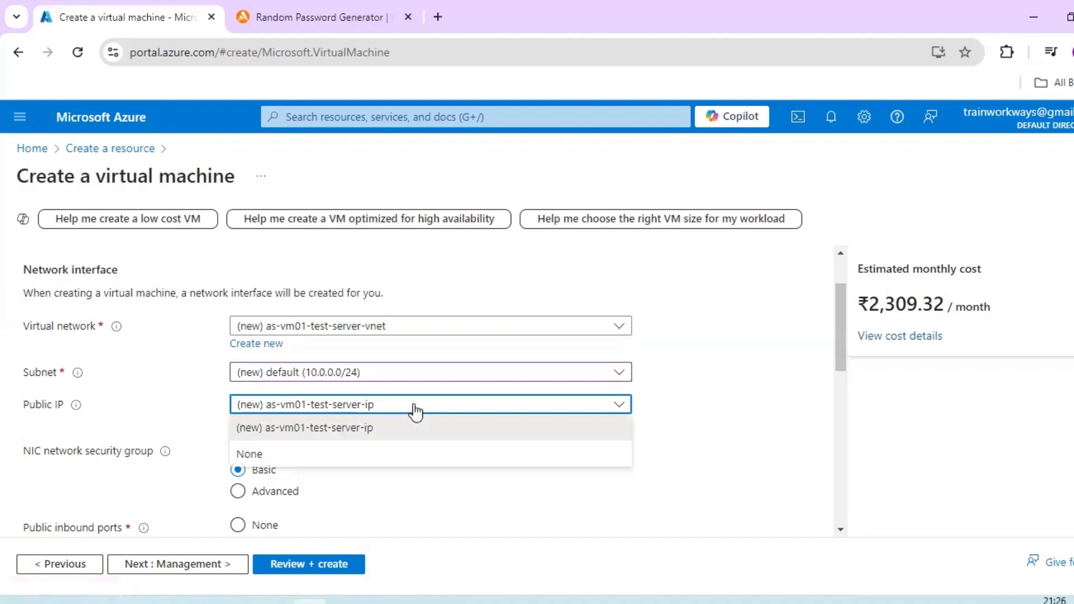
{"action": "left_click", "coordinate": [723, 393]}
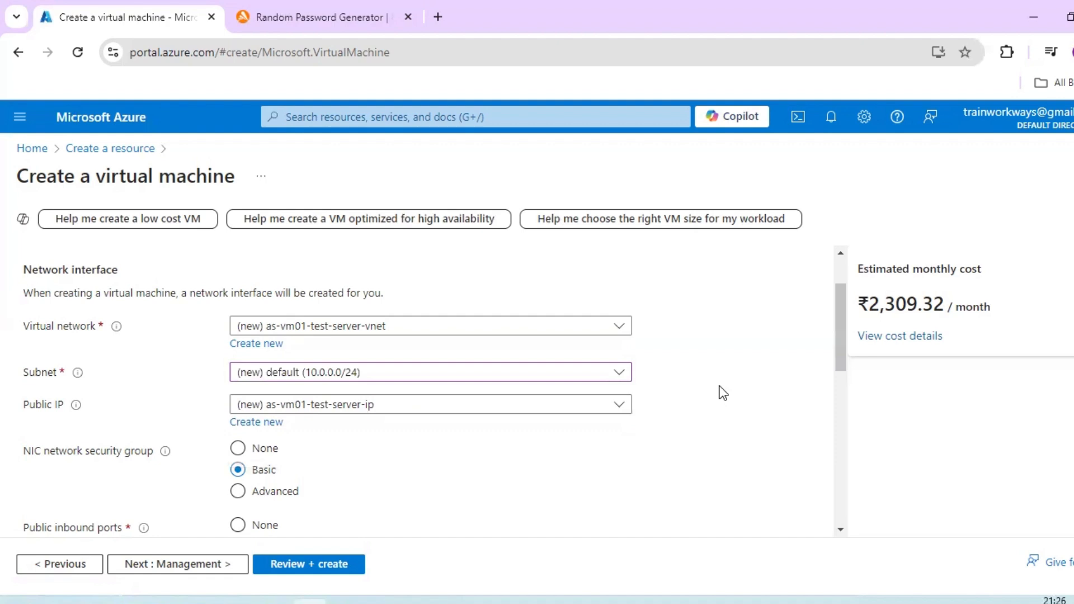
{"action": "left_click", "coordinate": [314, 373]}
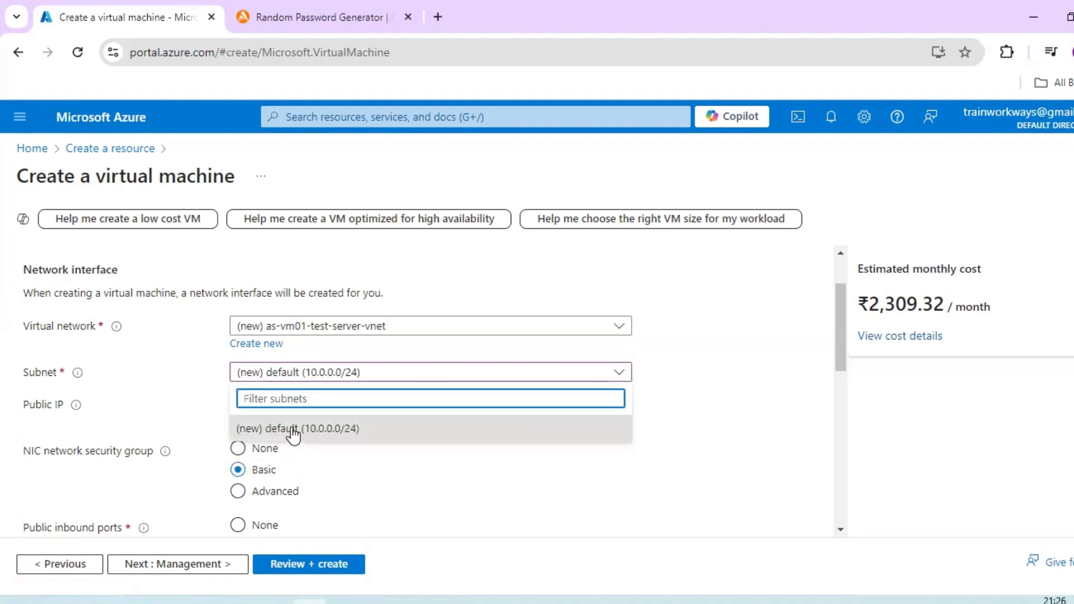
{"action": "left_click", "coordinate": [293, 429]}
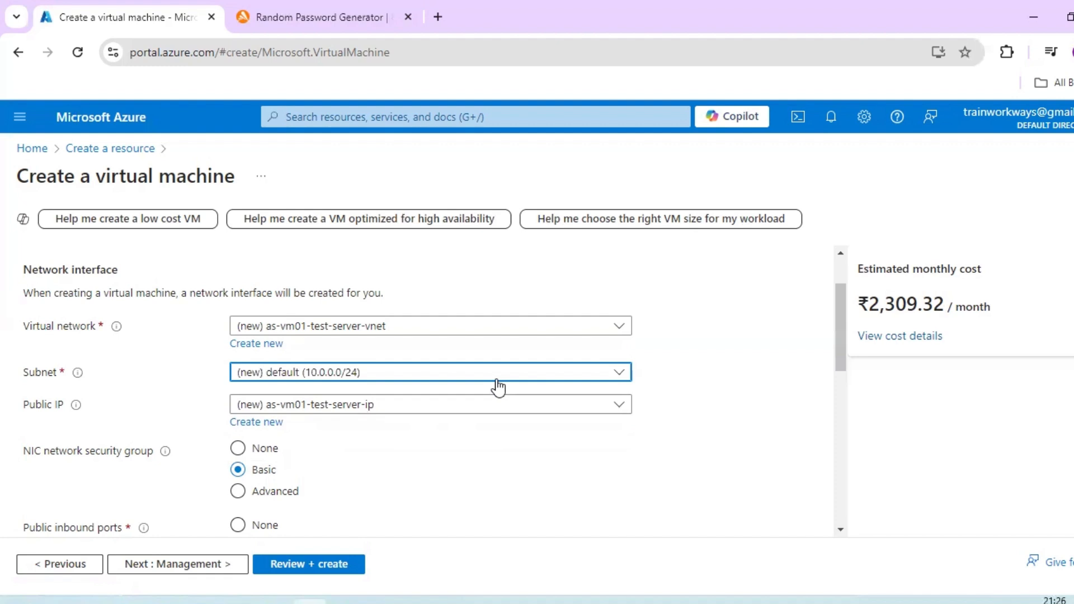
- Review the remaining network settings, including the security group, inbound ports and deletion of the public IP and NIC with the VM
{"action": "scroll", "coordinate": [506, 466], "scroll_direction": "down", "scroll_amount": 3}
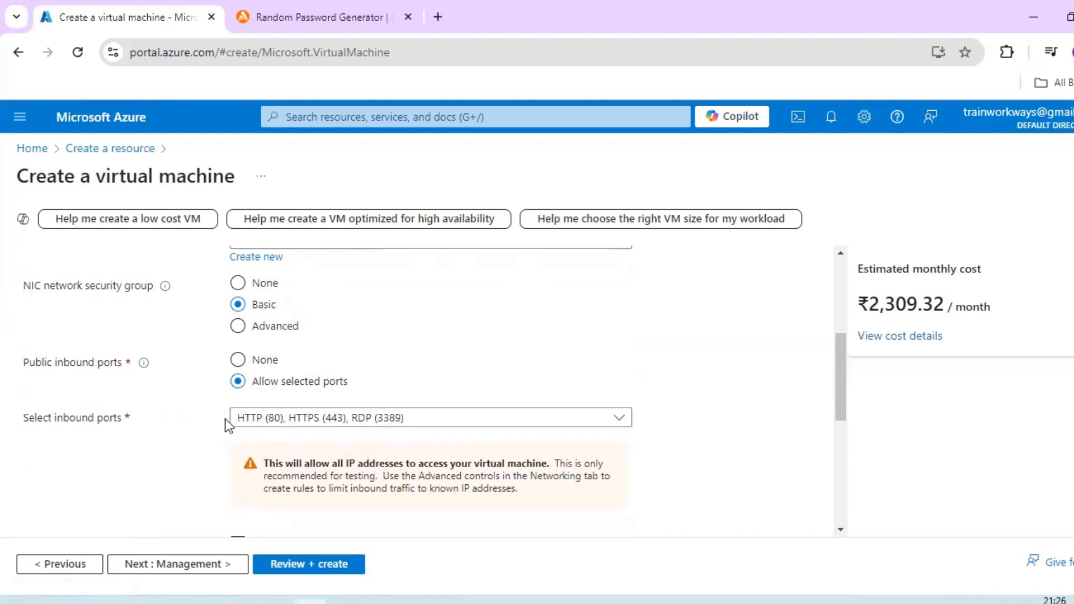
{"action": "scroll", "coordinate": [522, 441], "scroll_direction": "down", "scroll_amount": 1}
{"action": "scroll", "coordinate": [522, 446], "scroll_direction": "down", "scroll_amount": 2}
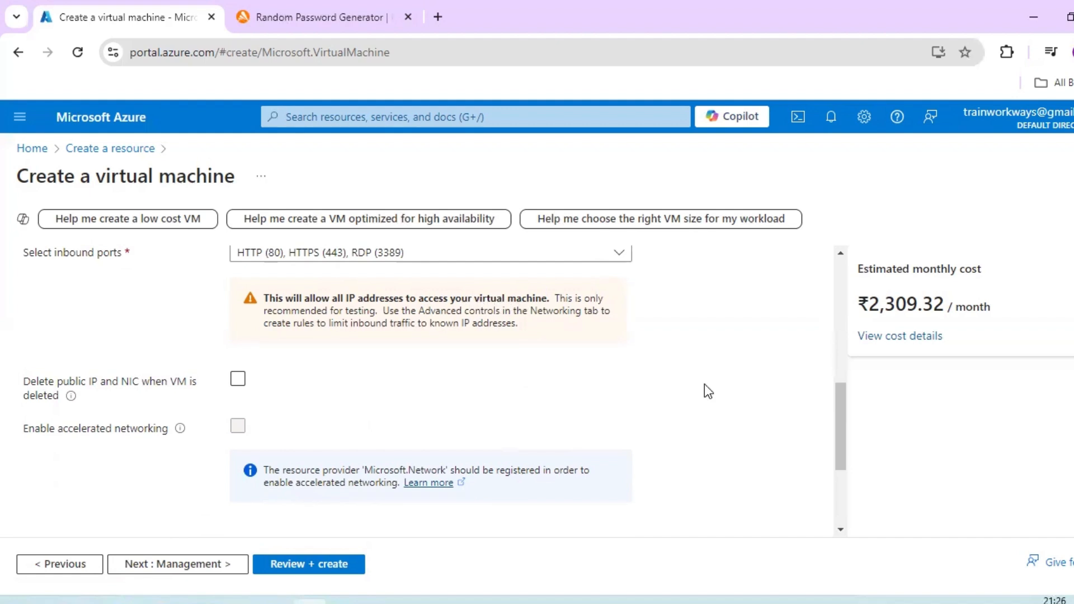
{"action": "left_click", "coordinate": [238, 380]}
{"action": "left_click", "coordinate": [238, 383]}
{"action": "scroll", "coordinate": [687, 403], "scroll_direction": "up", "scroll_amount": 5}
{"action": "scroll", "coordinate": [688, 404], "scroll_direction": "down", "scroll_amount": 4}
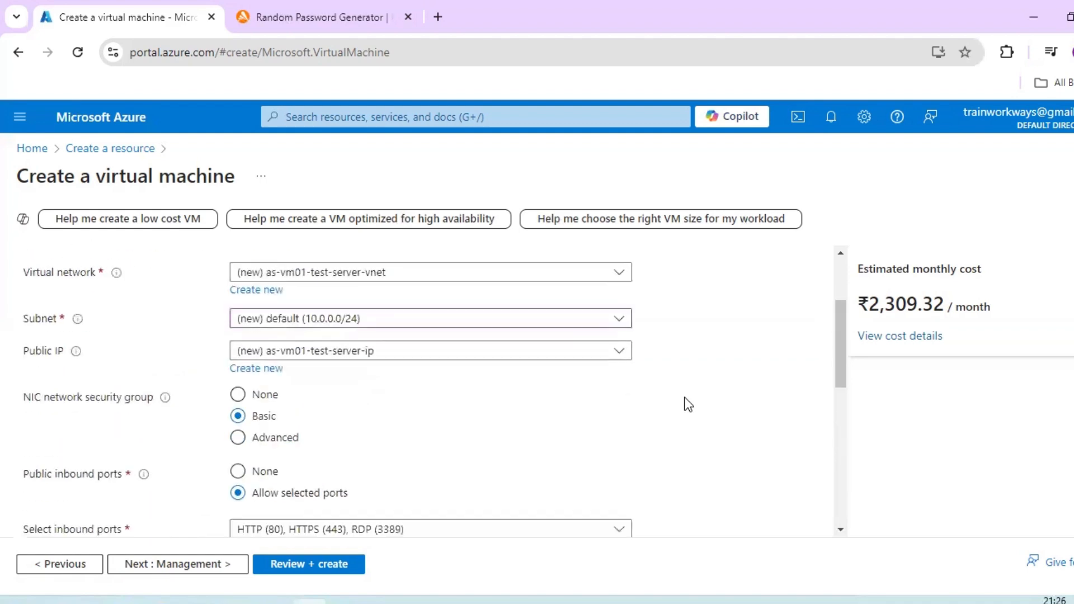
{"action": "scroll", "coordinate": [688, 404], "scroll_direction": "up", "scroll_amount": 5}
{"action": "scroll", "coordinate": [576, 334], "scroll_direction": "down", "scroll_amount": 5}
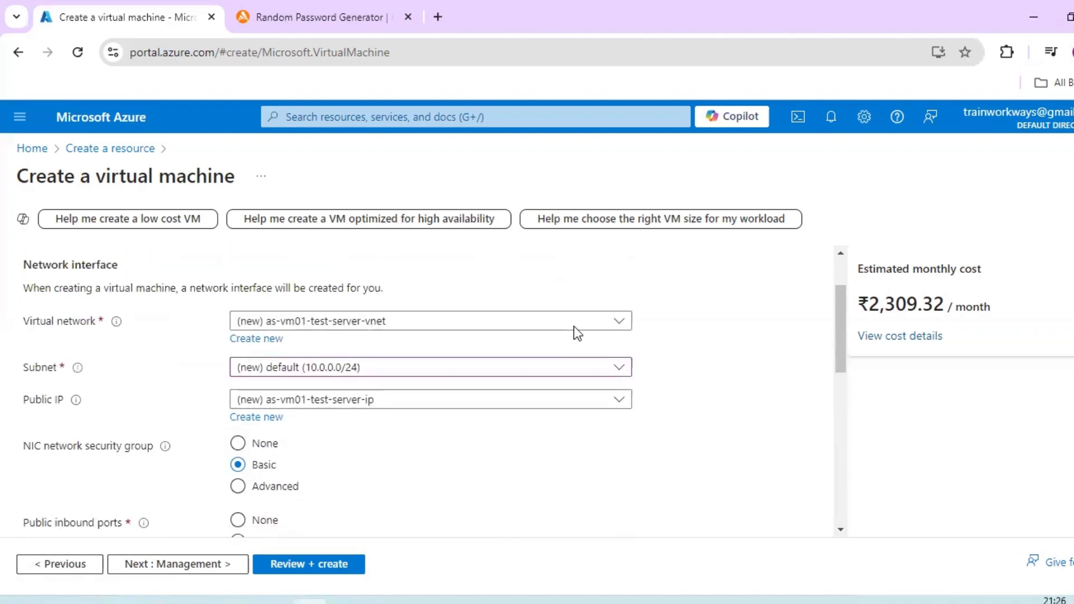
- Proceed to the Management settings and review the identity, auto-shutdown, backup and guest OS update options, leaving auto-shutdown off
{"action": "left_click", "coordinate": [147, 573]}
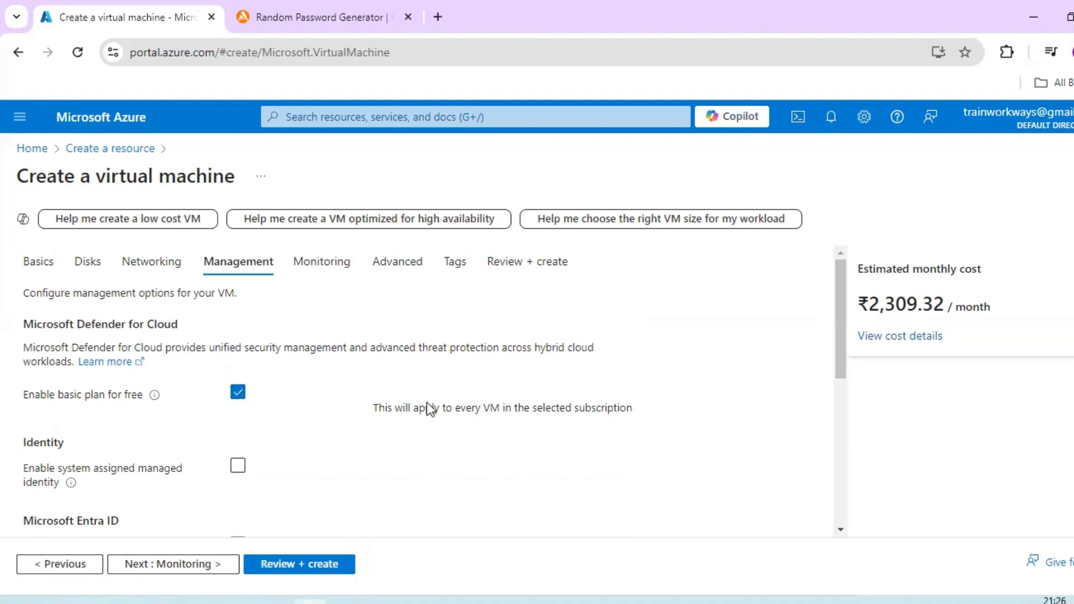
{"action": "scroll", "coordinate": [239, 409], "scroll_direction": "down", "scroll_amount": 2}
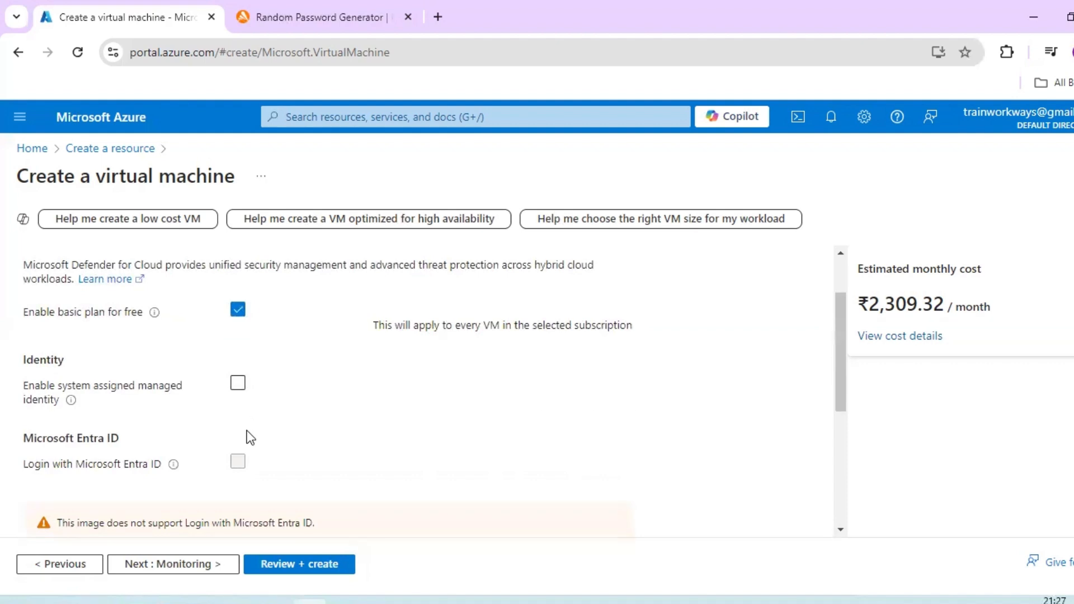
{"action": "scroll", "coordinate": [330, 403], "scroll_direction": "down", "scroll_amount": 2}
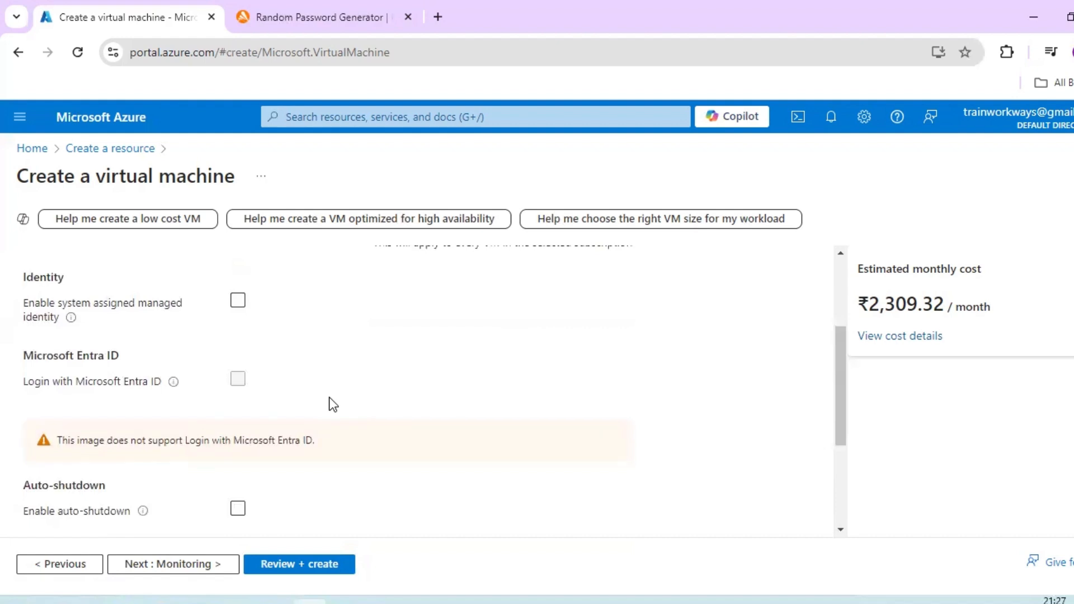
{"action": "scroll", "coordinate": [330, 402], "scroll_direction": "down", "scroll_amount": 2}
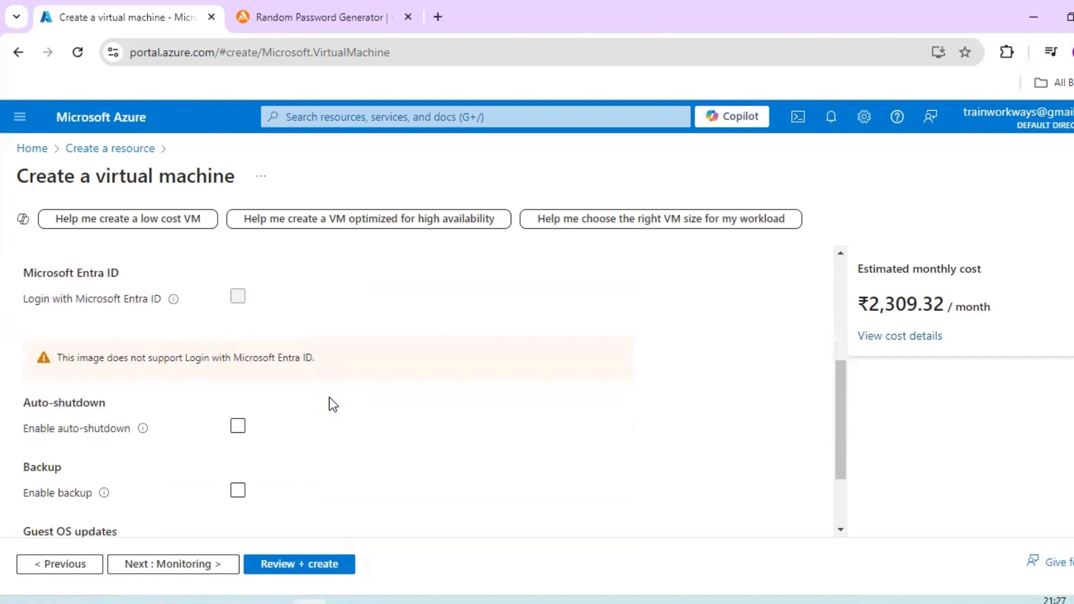
{"action": "left_click", "coordinate": [238, 427]}
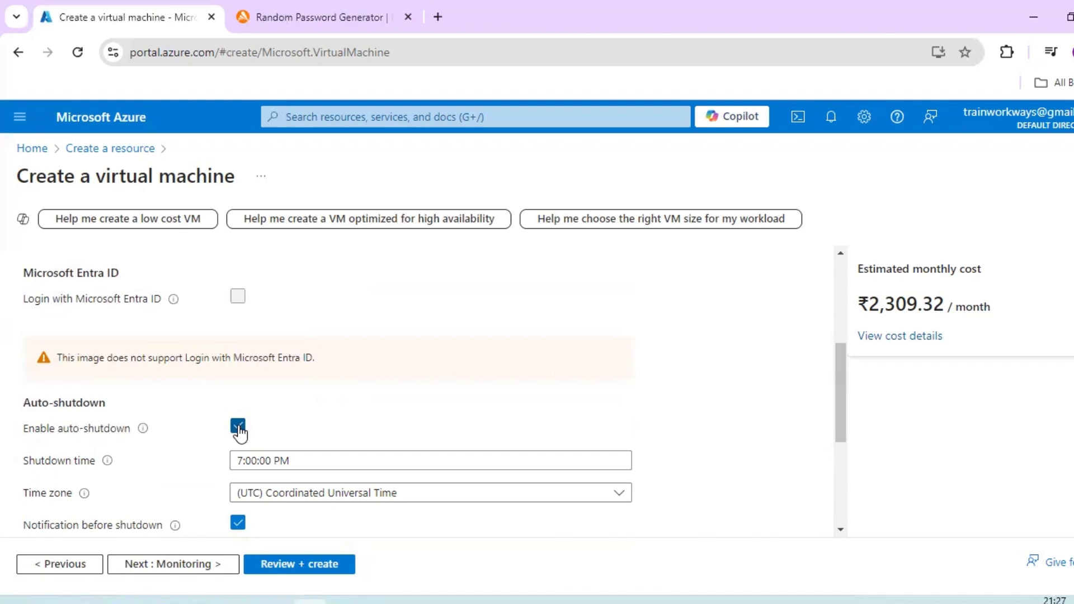
{"action": "left_click", "coordinate": [238, 427]}
{"action": "scroll", "coordinate": [654, 408], "scroll_direction": "down", "scroll_amount": 2}
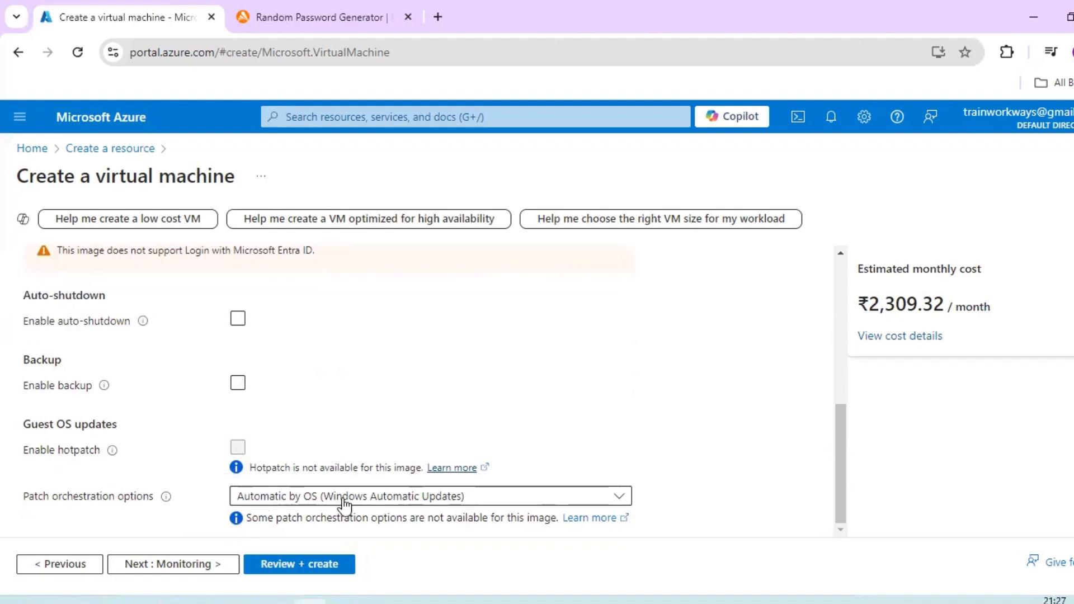
- Proceed to the Monitoring settings, enable the recommended alert rules and review the diagnostics and health options
{"action": "left_click", "coordinate": [205, 565]}
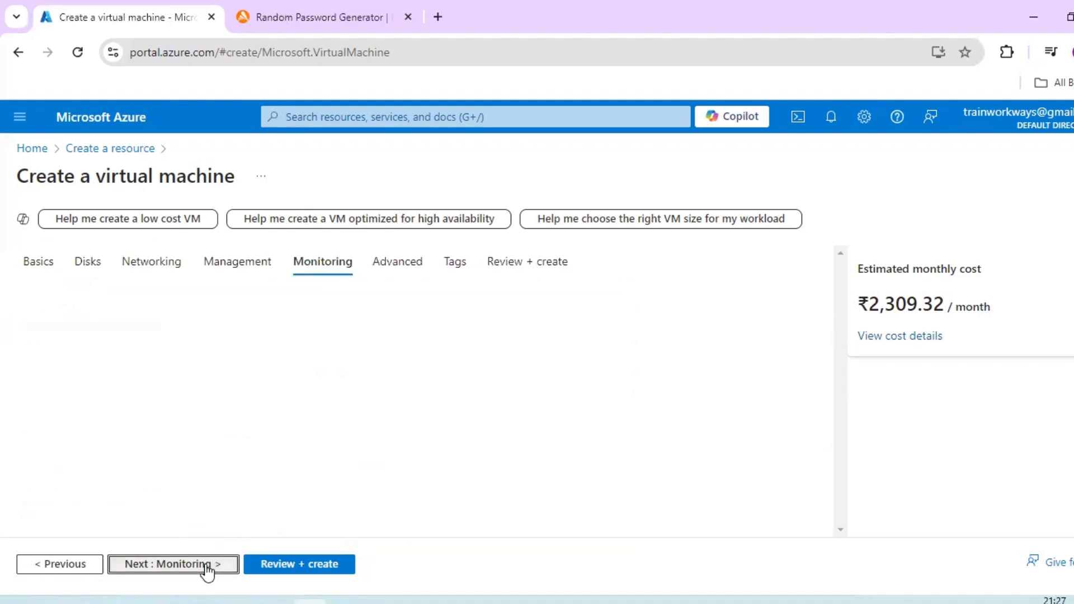
{"action": "left_click", "coordinate": [237, 348]}
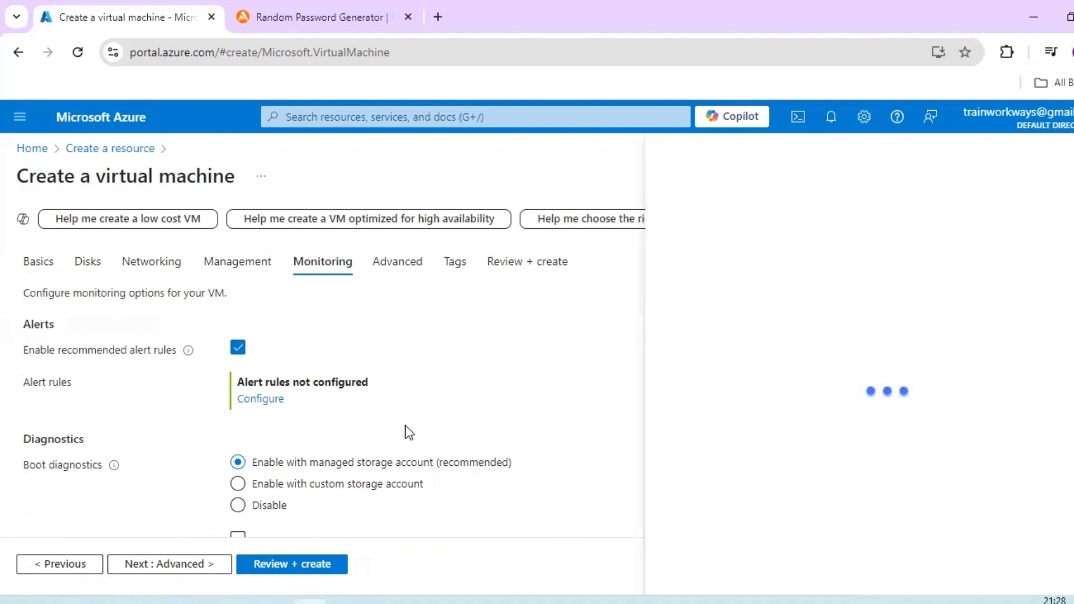
{"action": "scroll", "coordinate": [459, 427], "scroll_direction": "down", "scroll_amount": 1}
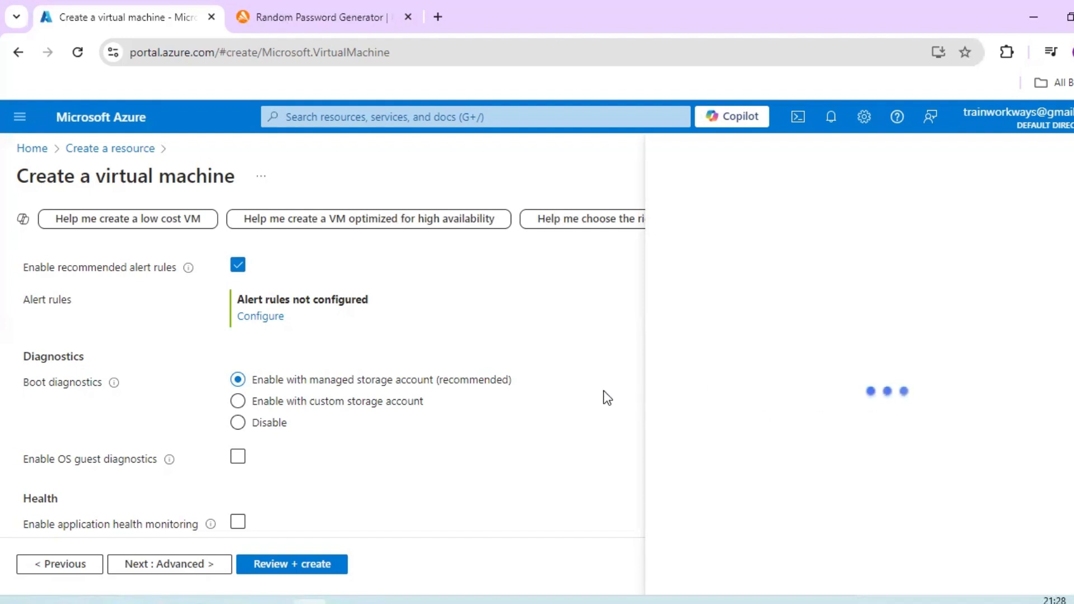
{"action": "scroll", "coordinate": [451, 411], "scroll_direction": "down", "scroll_amount": 1}
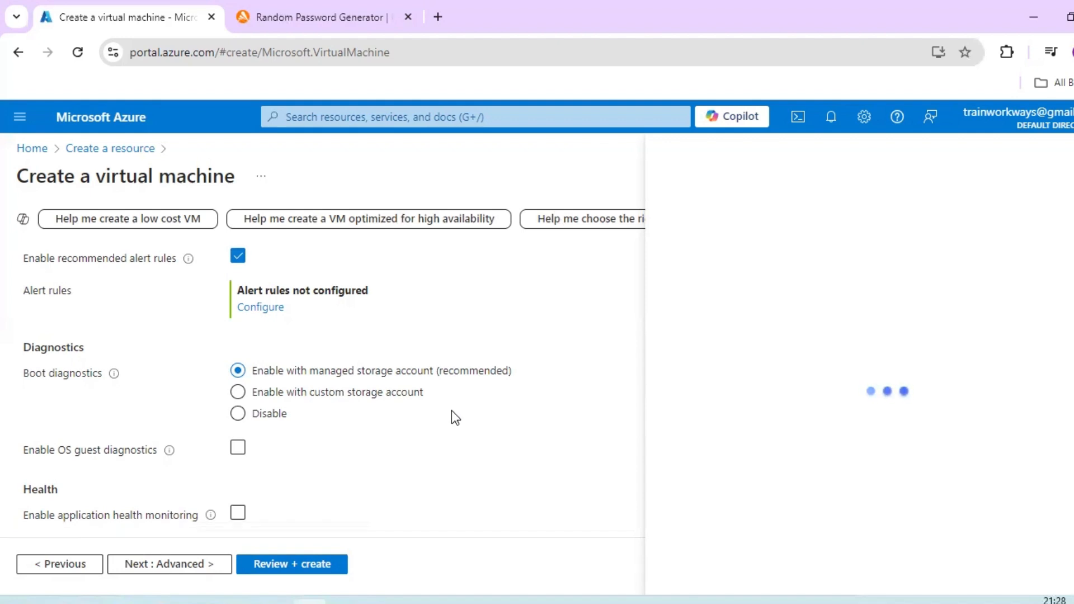
{"action": "scroll", "coordinate": [455, 418], "scroll_direction": "up", "scroll_amount": 2}
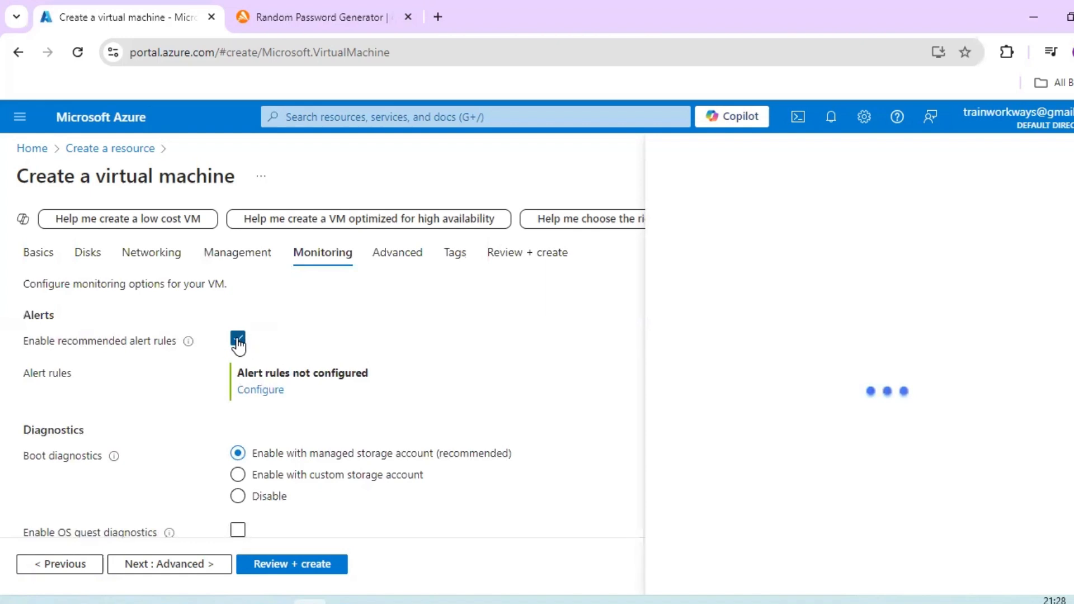
{"action": "scroll", "coordinate": [239, 344], "scroll_direction": "down", "scroll_amount": 2}
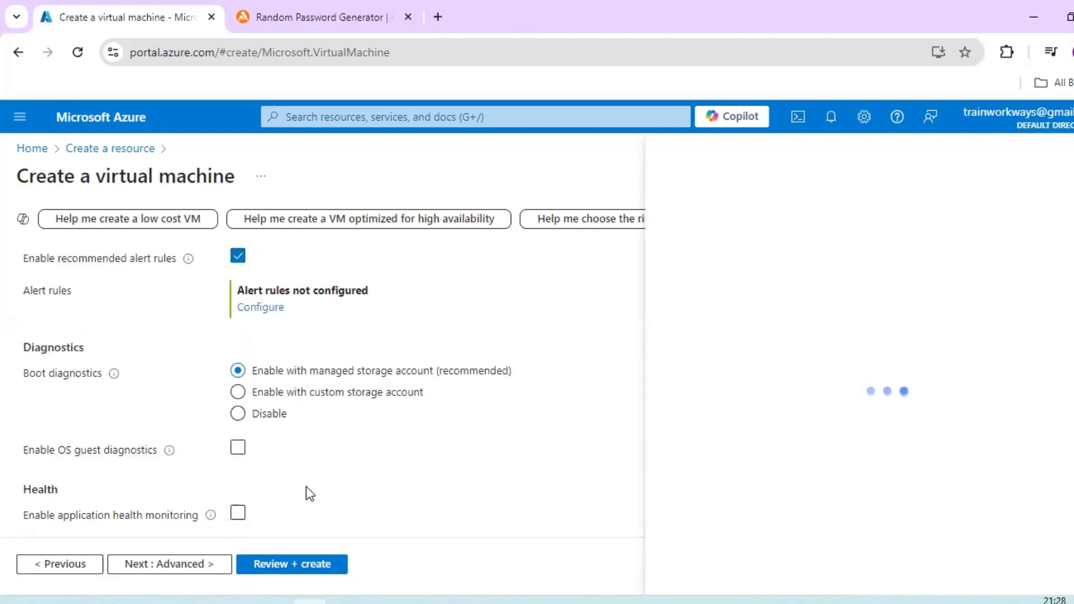
- Try switching application health monitoring on and off, leaving it disabled
{"action": "left_click", "coordinate": [238, 512]}
{"action": "left_click", "coordinate": [238, 513]}
{"action": "left_click", "coordinate": [239, 513]}
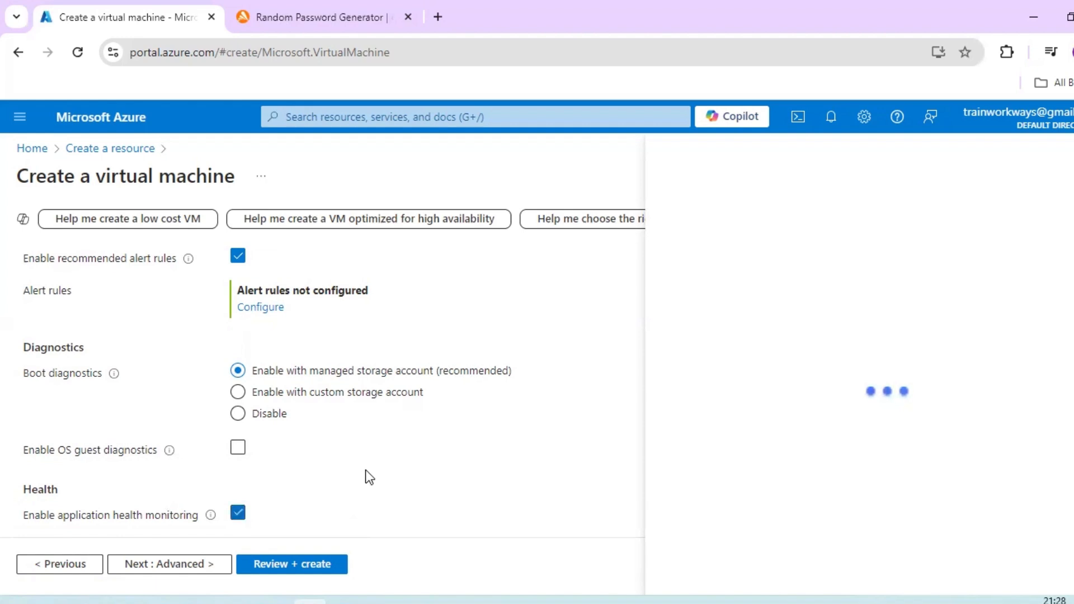
{"action": "left_click", "coordinate": [238, 513]}
{"action": "scroll", "coordinate": [564, 419], "scroll_direction": "up", "scroll_amount": 3}
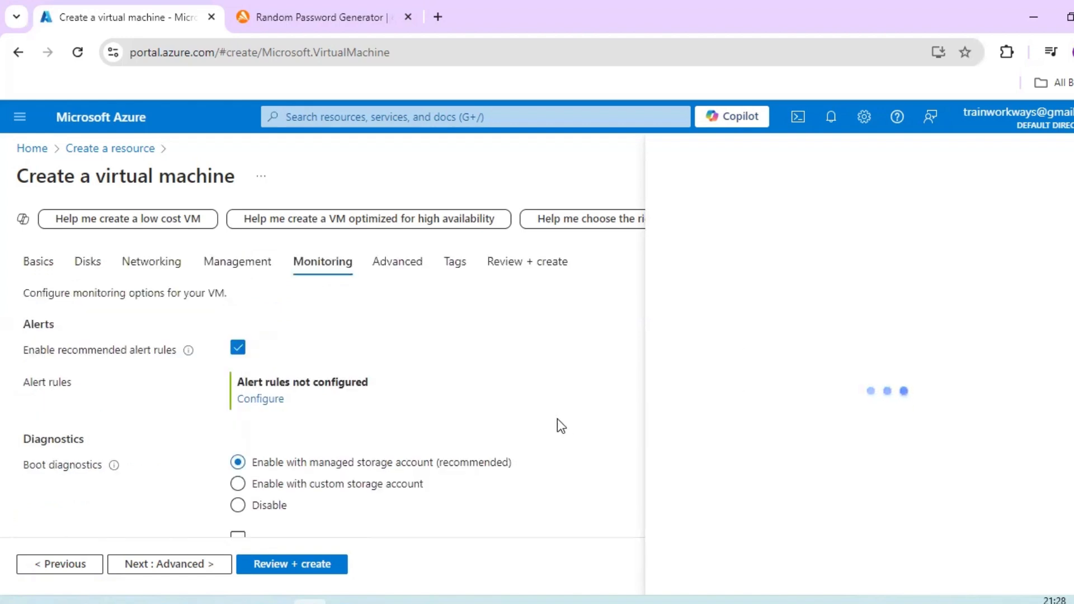
{"action": "scroll", "coordinate": [424, 380], "scroll_direction": "down", "scroll_amount": 3}
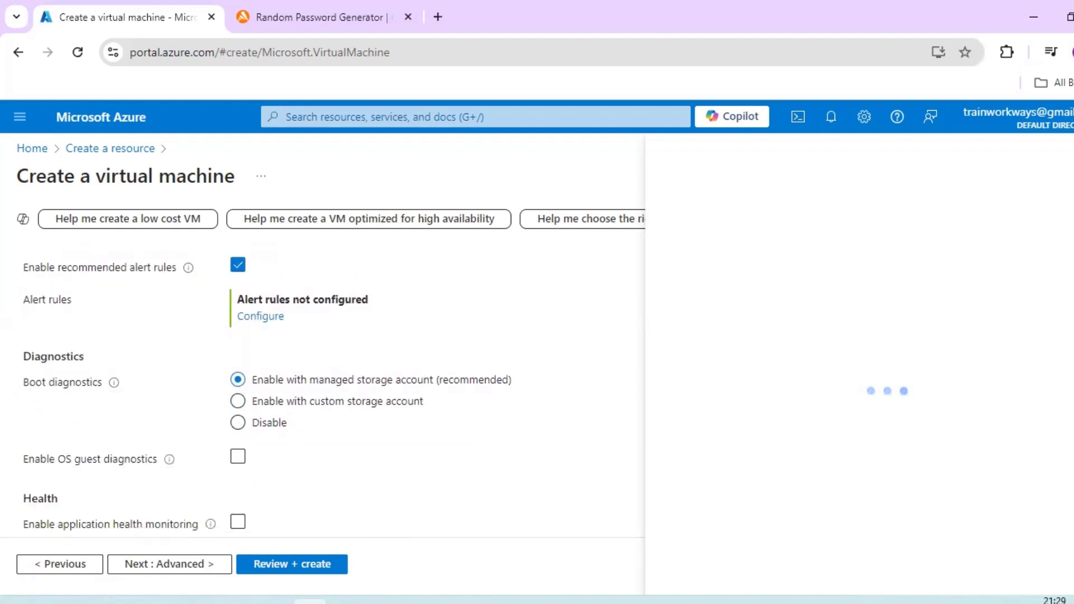
- Proceed to the Advanced settings, browse the gallery of installable extensions and close it without selecting one
{"action": "left_click", "coordinate": [181, 570]}
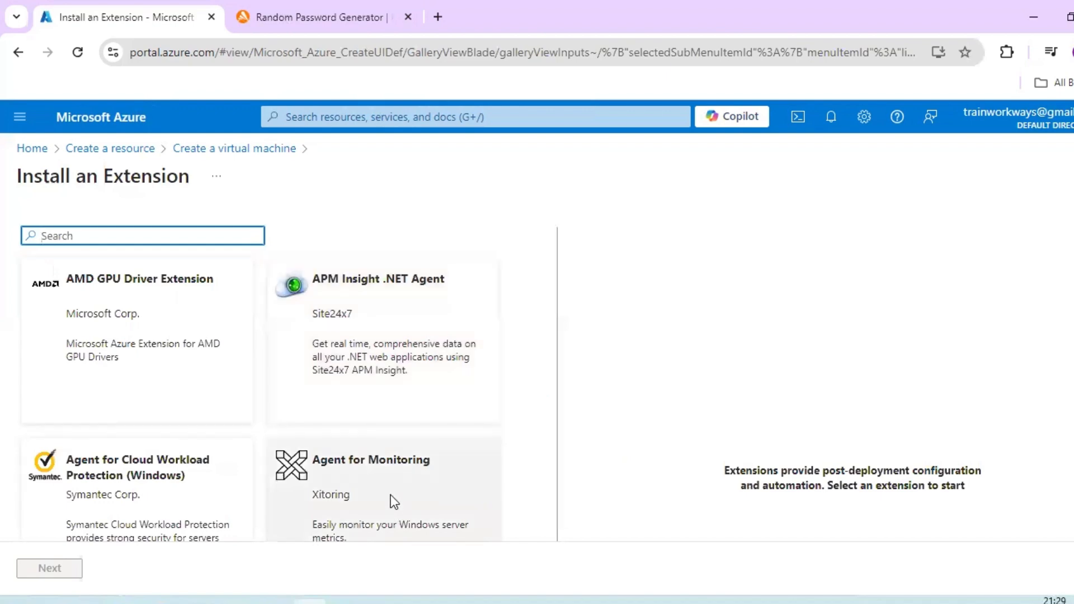
{"action": "scroll", "coordinate": [391, 495], "scroll_direction": "down", "scroll_amount": 5}
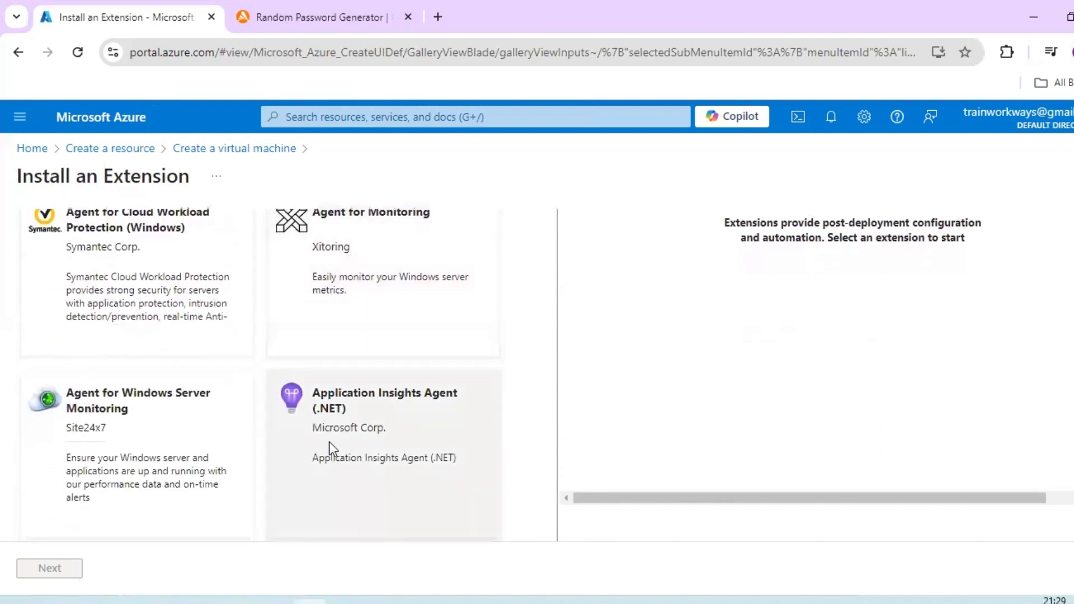
{"action": "scroll", "coordinate": [201, 441], "scroll_direction": "down", "scroll_amount": 4}
{"action": "scroll", "coordinate": [200, 441], "scroll_direction": "up", "scroll_amount": 9}
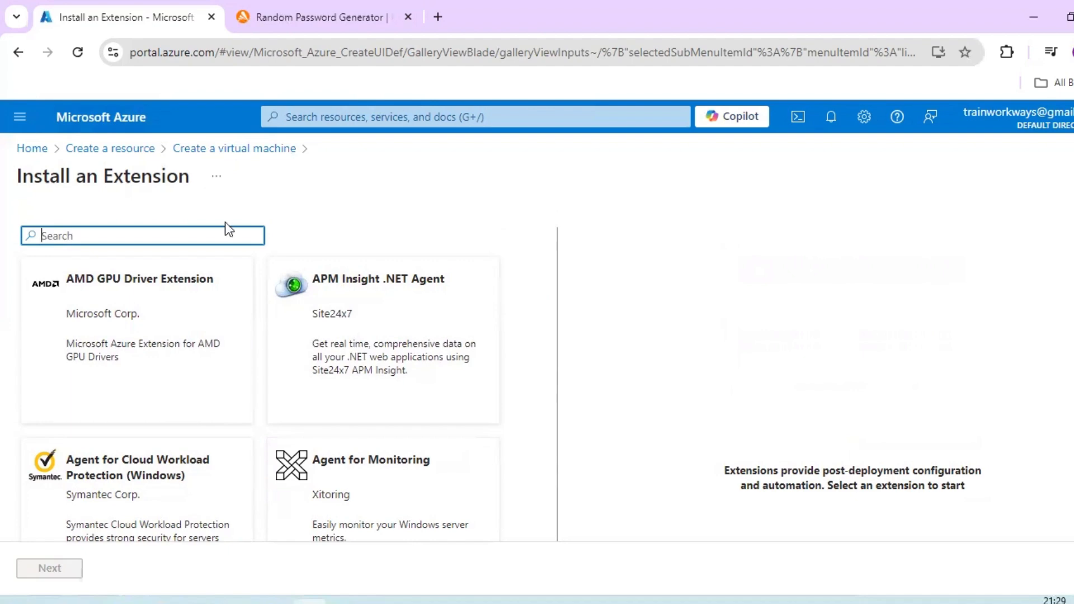
{"action": "scroll", "coordinate": [366, 378], "scroll_direction": "down", "scroll_amount": 15}
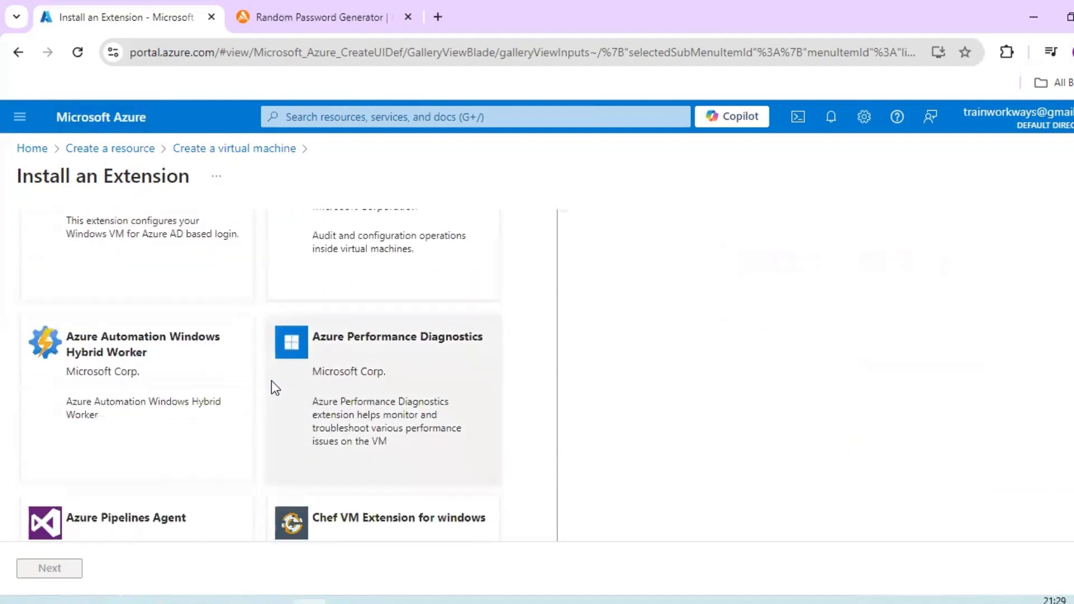
{"action": "scroll", "coordinate": [271, 380], "scroll_direction": "down", "scroll_amount": 5}
{"action": "scroll", "coordinate": [271, 381], "scroll_direction": "up", "scroll_amount": 20}
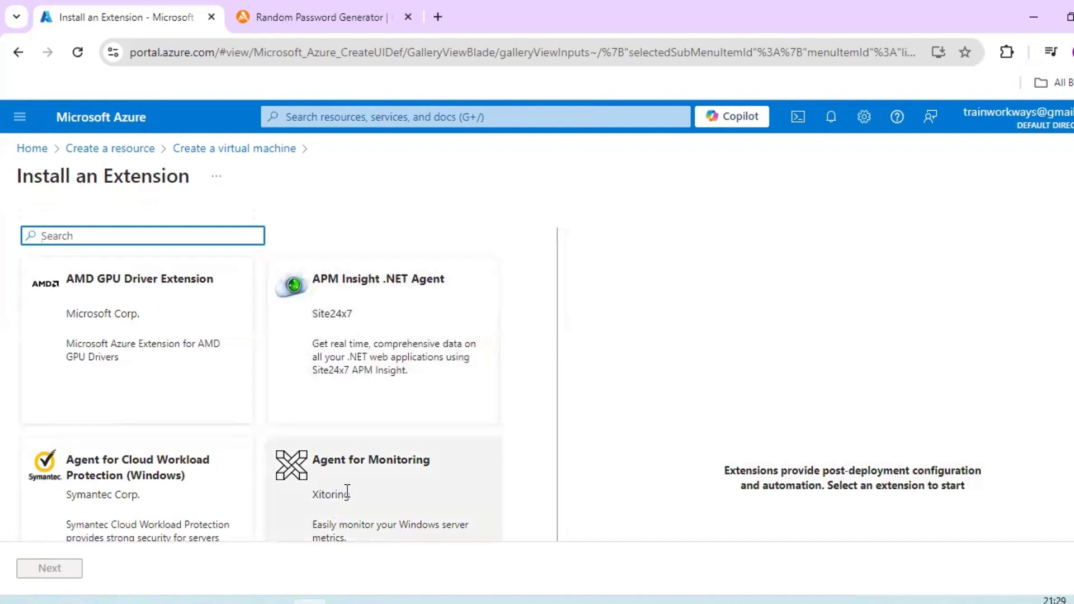
{"action": "left_click", "coordinate": [1073, 176]}
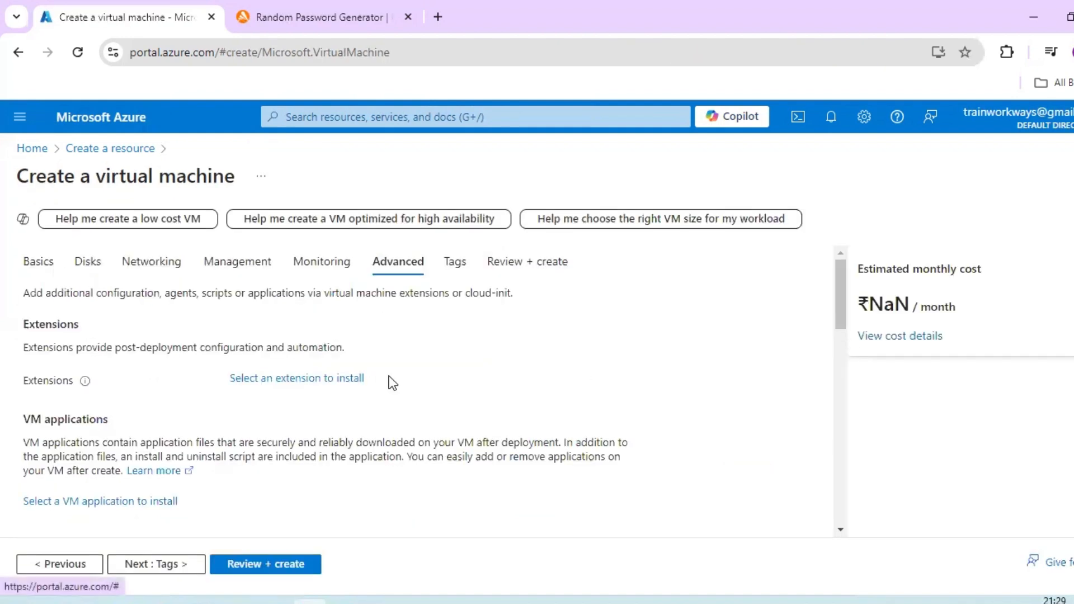
- Check the VM applications available for installation and return to the Advanced settings without selecting any
{"action": "scroll", "coordinate": [393, 383], "scroll_direction": "down", "scroll_amount": 3}
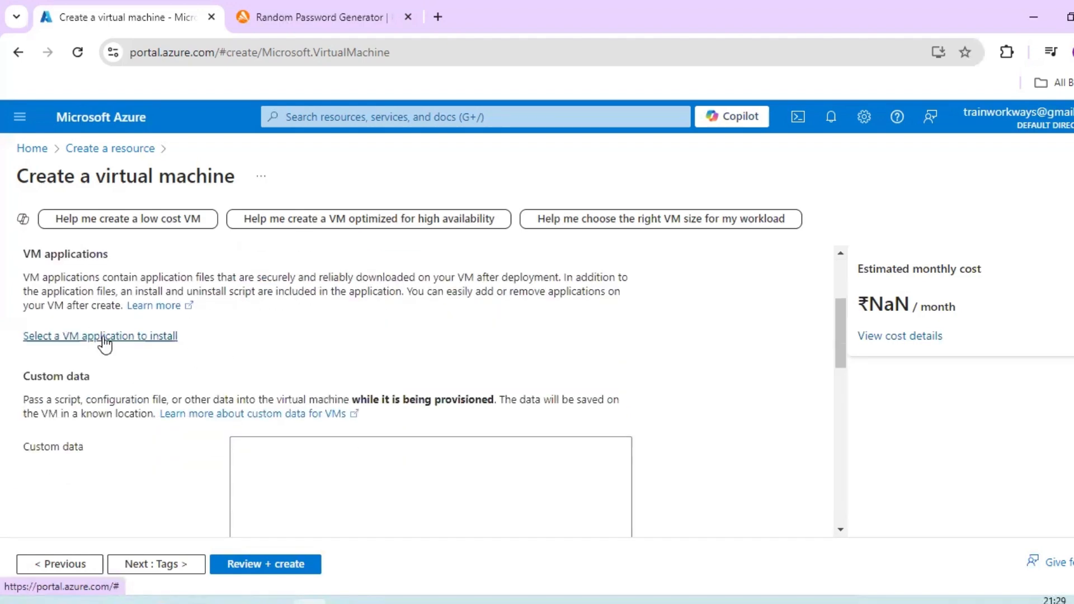
{"action": "left_click", "coordinate": [103, 337]}
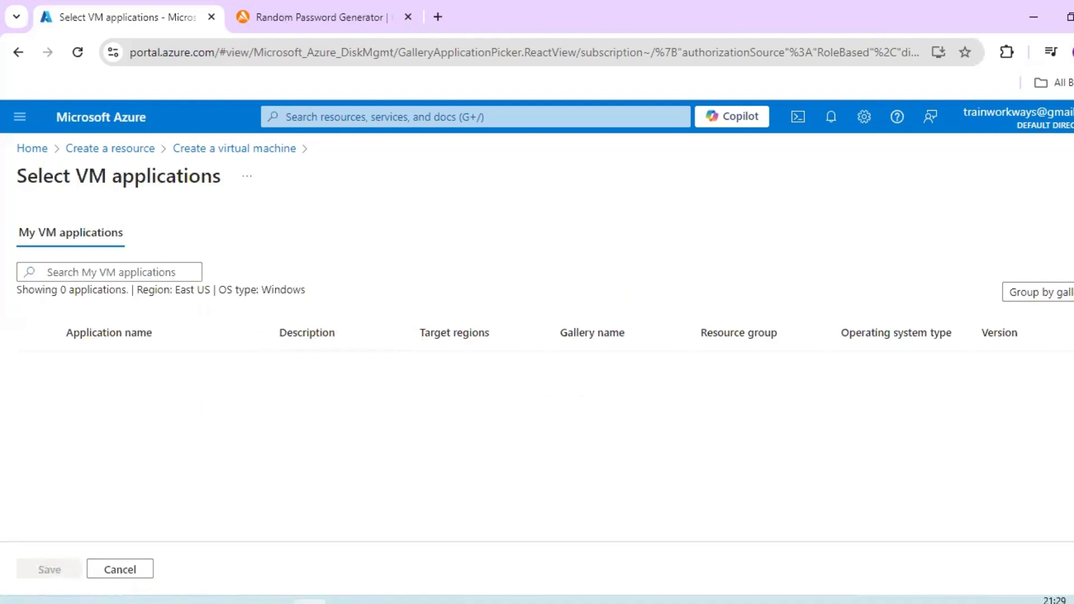
{"action": "left_click", "coordinate": [1072, 176]}
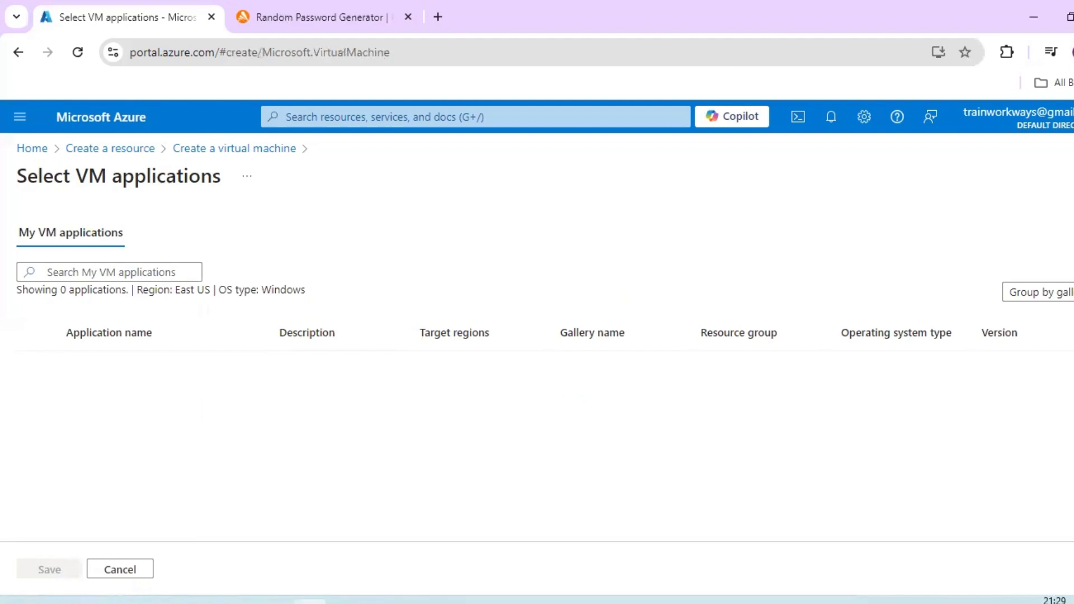
- Review the custom data section, try enabling user data to inspect its text field, and disable it again
{"action": "scroll", "coordinate": [248, 378], "scroll_direction": "down", "scroll_amount": 1}
{"action": "scroll", "coordinate": [248, 379], "scroll_direction": "down", "scroll_amount": 1}
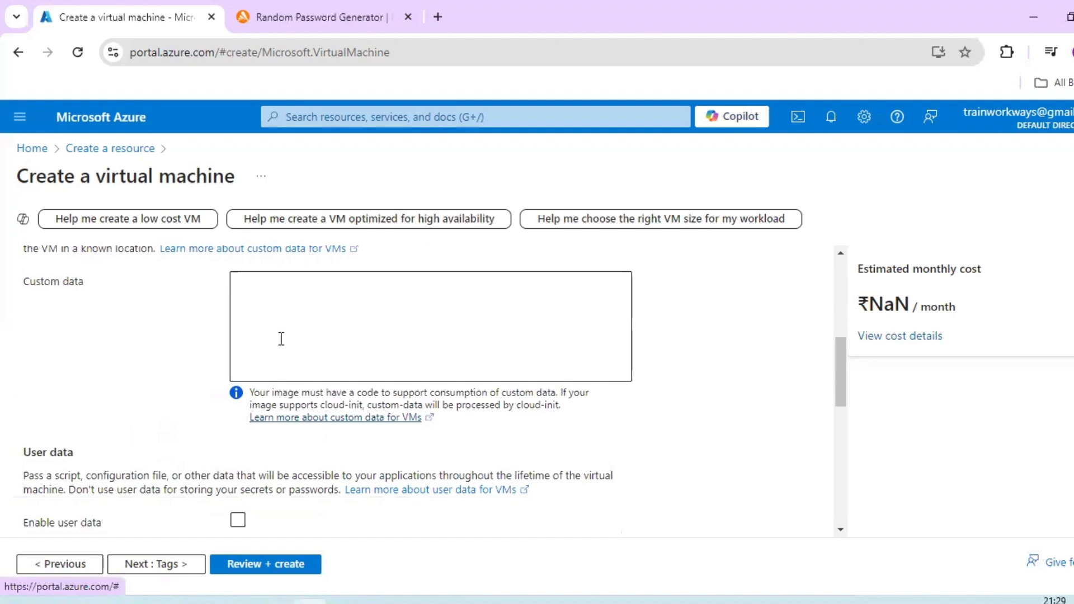
{"action": "scroll", "coordinate": [280, 360], "scroll_direction": "down", "scroll_amount": 3}
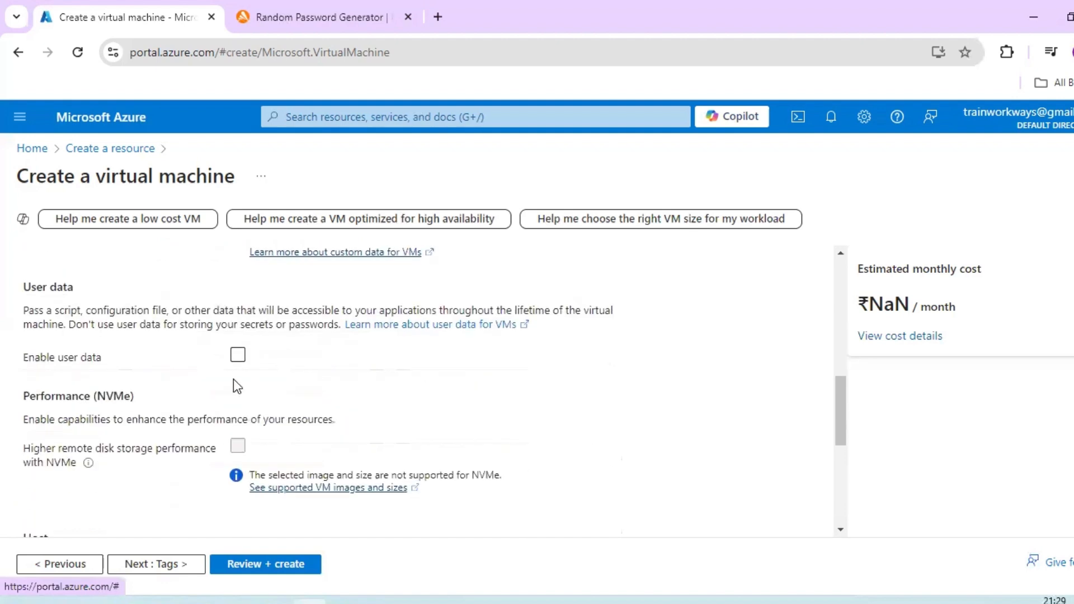
{"action": "left_click", "coordinate": [238, 356]}
{"action": "left_click", "coordinate": [271, 403]}
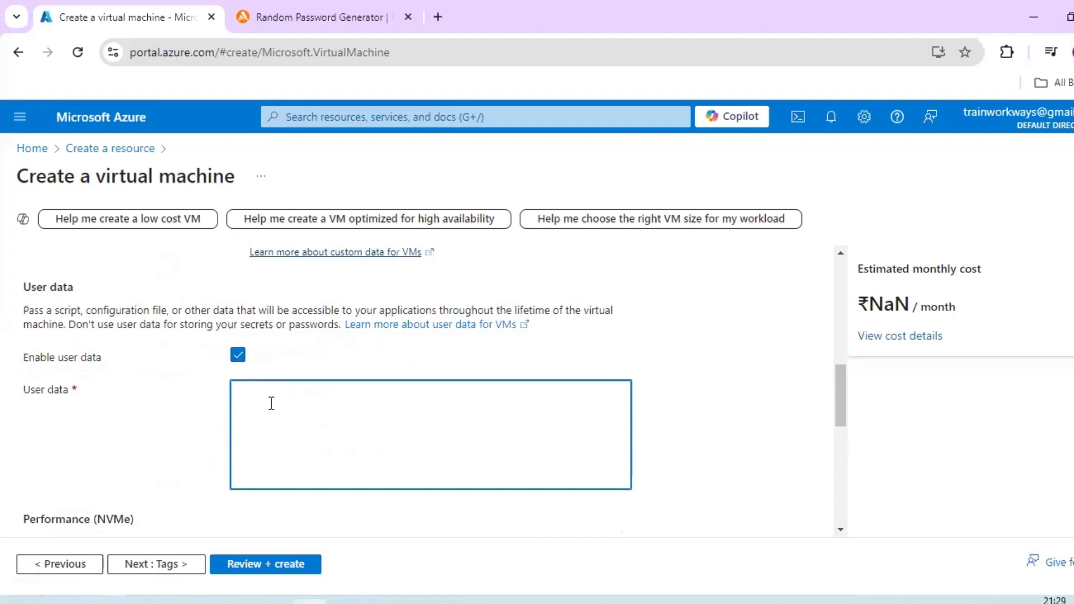
{"action": "type", "text": "#"}
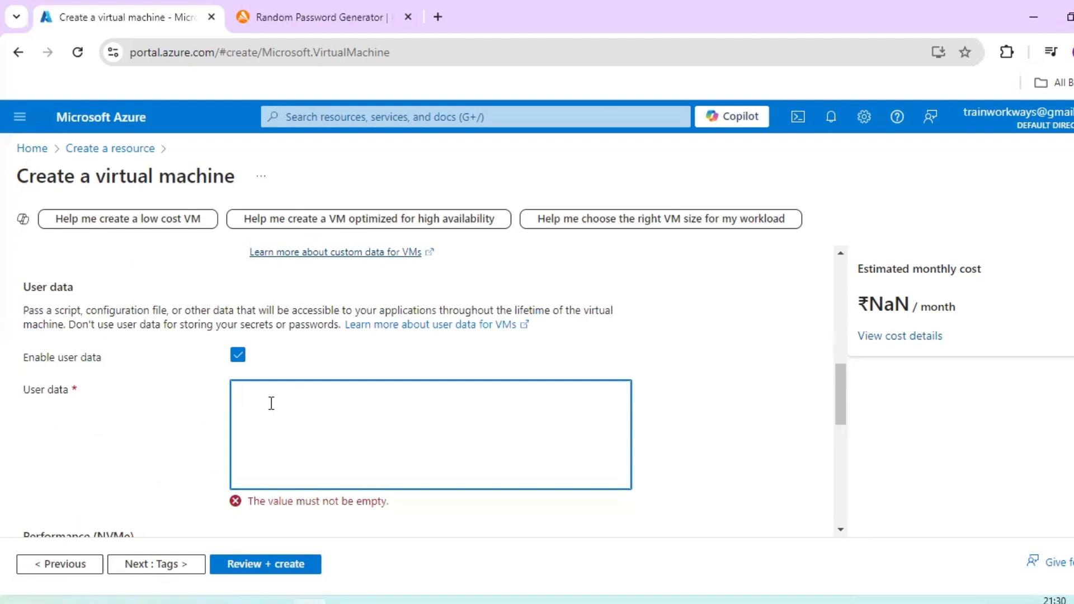
{"action": "left_click", "coordinate": [237, 354]}
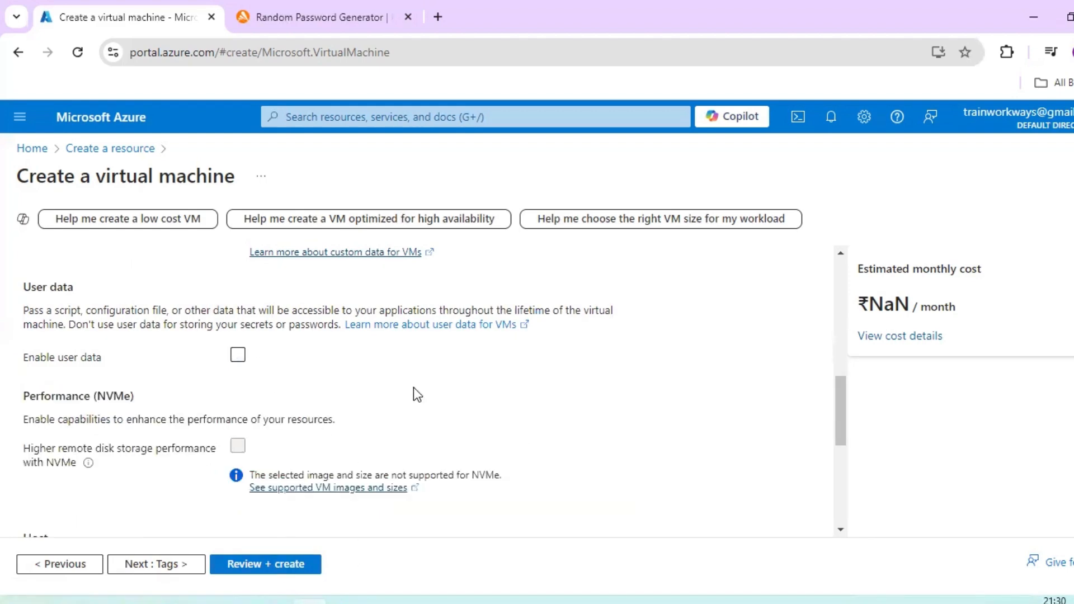
- Add a tag with the name Name and the value test-server to the virtual machine's resources
{"action": "scroll", "coordinate": [414, 387], "scroll_direction": "up", "scroll_amount": 10}
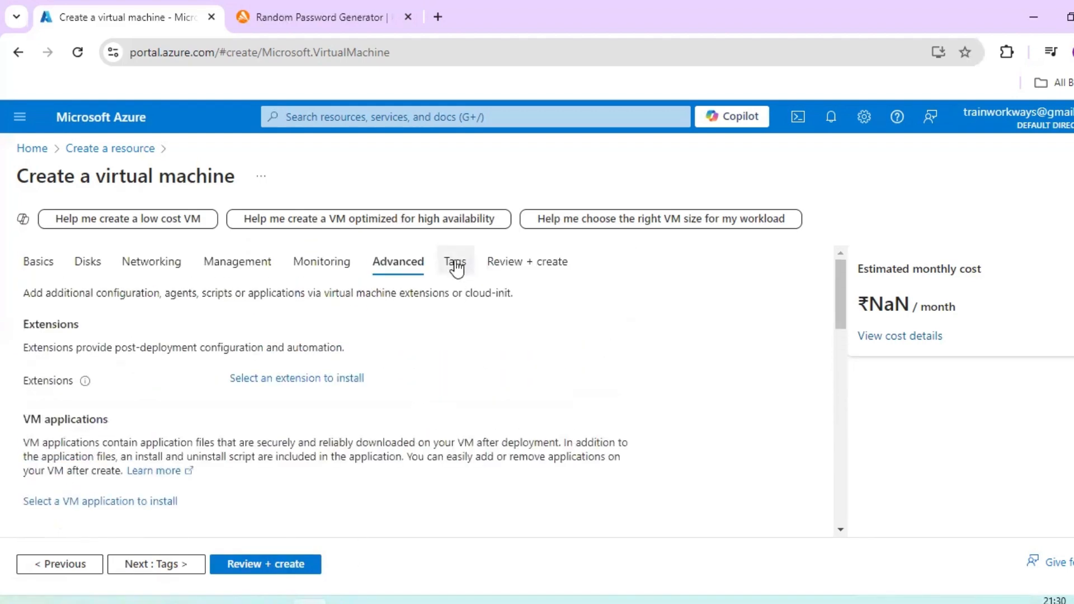
{"action": "left_click", "coordinate": [455, 263]}
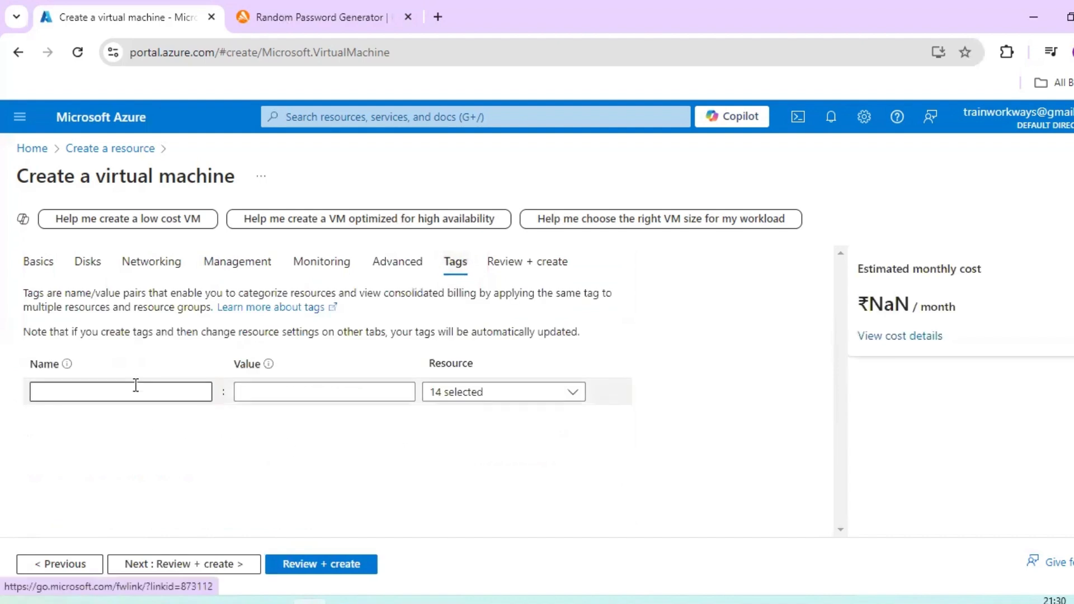
{"action": "left_click", "coordinate": [136, 391]}
{"action": "type", "text": "Name"}
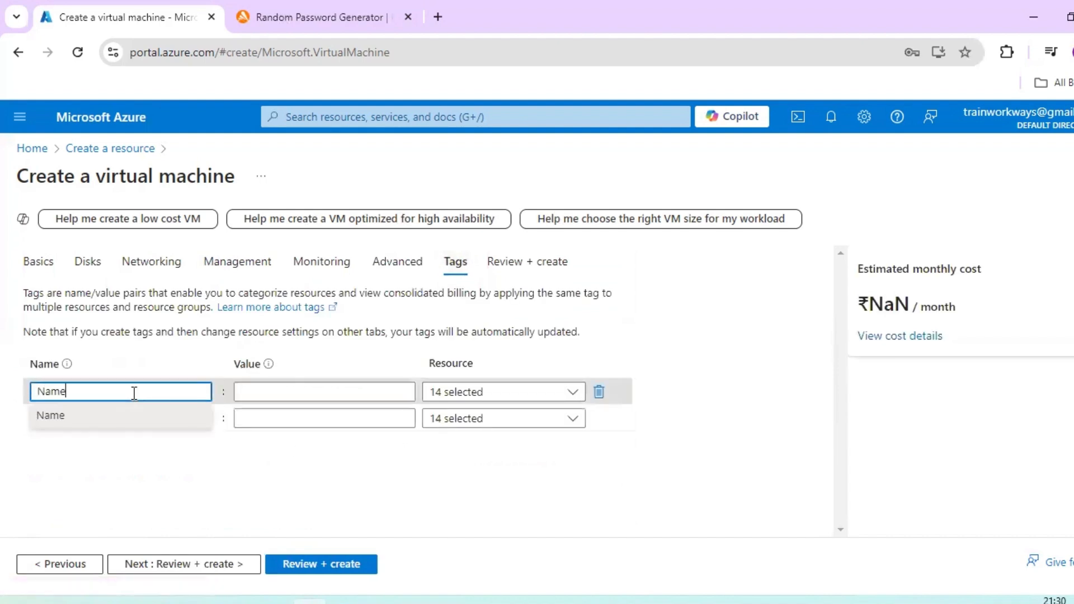
{"action": "left_click", "coordinate": [101, 425]}
{"action": "left_click", "coordinate": [289, 389]}
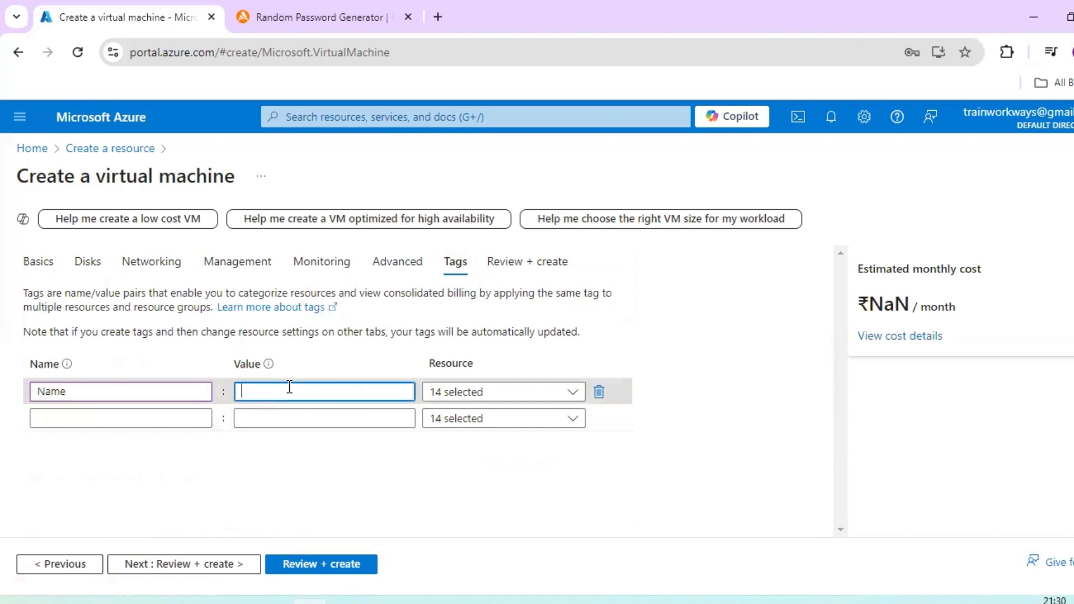
{"action": "type", "text": "test-server"}
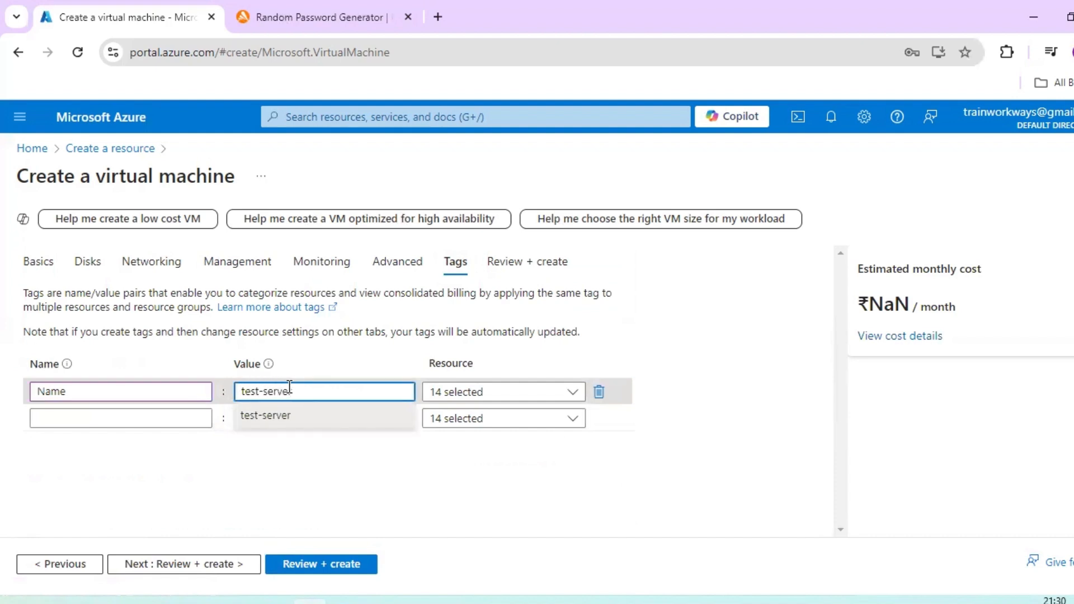
{"action": "key", "text": "Left"}
{"action": "key", "text": "Left"}
{"action": "key", "text": "Left"}
{"action": "left_click", "coordinate": [569, 510]}
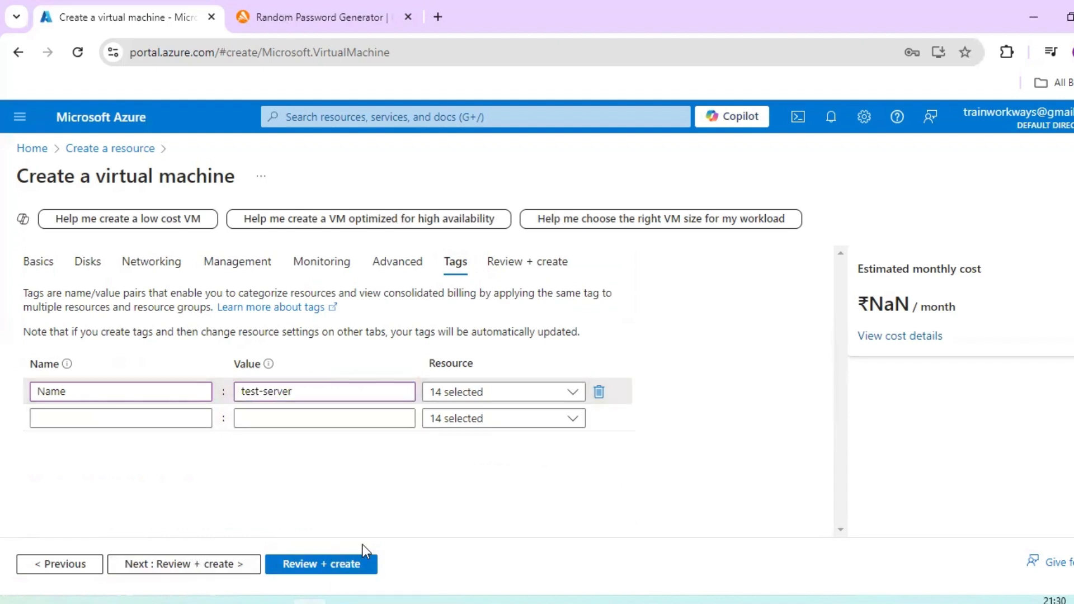
- Submit the configuration for review, decline saving the password in the browser, and return to the Monitoring settings
{"action": "left_click", "coordinate": [321, 565]}
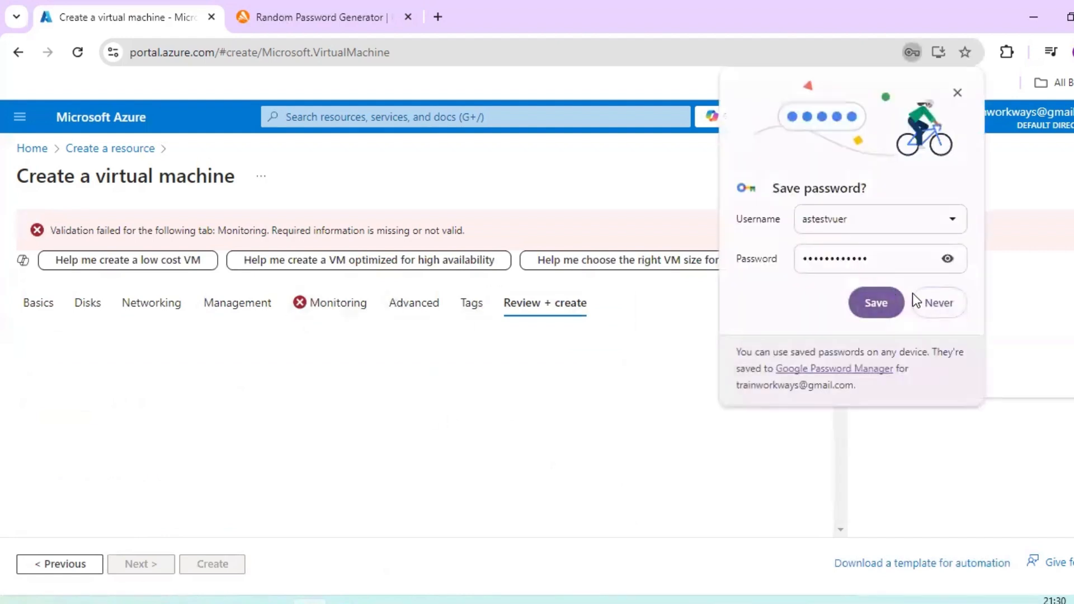
{"action": "left_click", "coordinate": [935, 302]}
{"action": "left_click", "coordinate": [339, 311]}
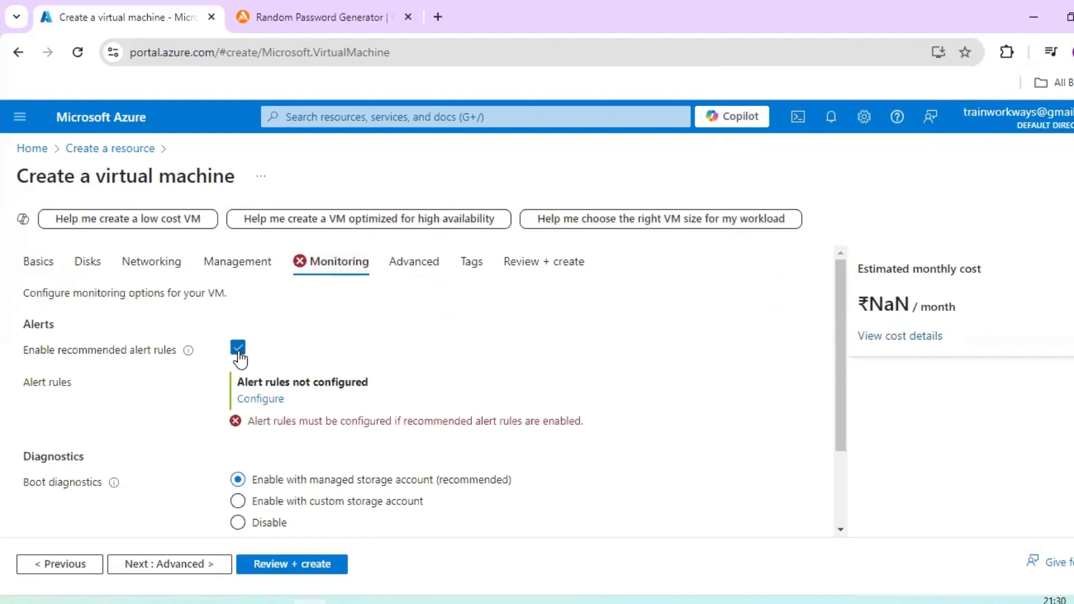
- Open the recommended alert rules configuration and examine its thresholds, notification options and estimated monthly total
{"action": "left_click", "coordinate": [259, 399]}
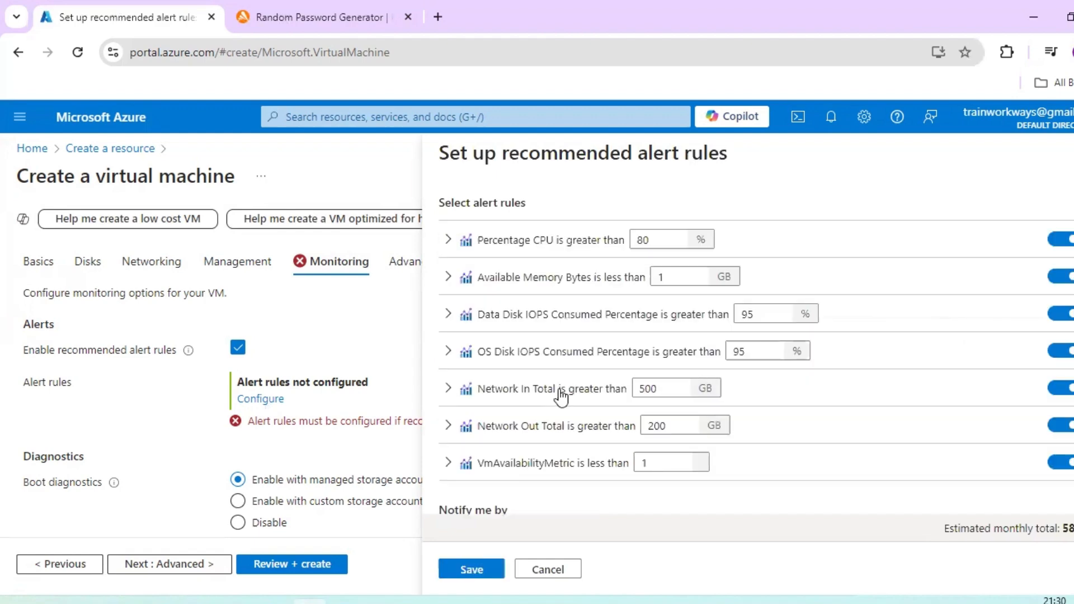
{"action": "double_click", "coordinate": [640, 241]}
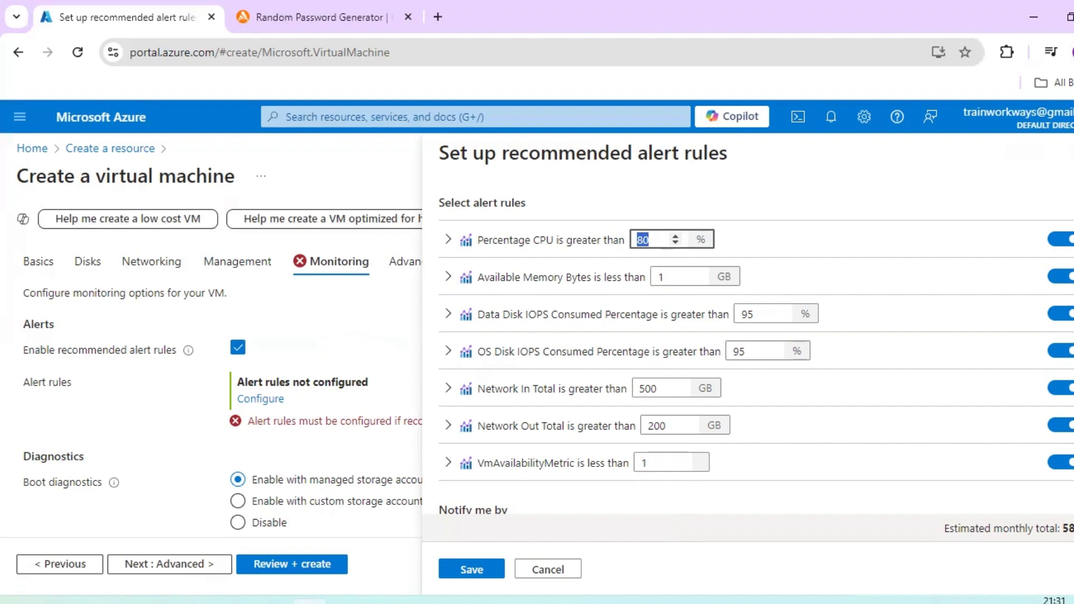
{"action": "scroll", "coordinate": [1048, 374], "scroll_direction": "down", "scroll_amount": 3}
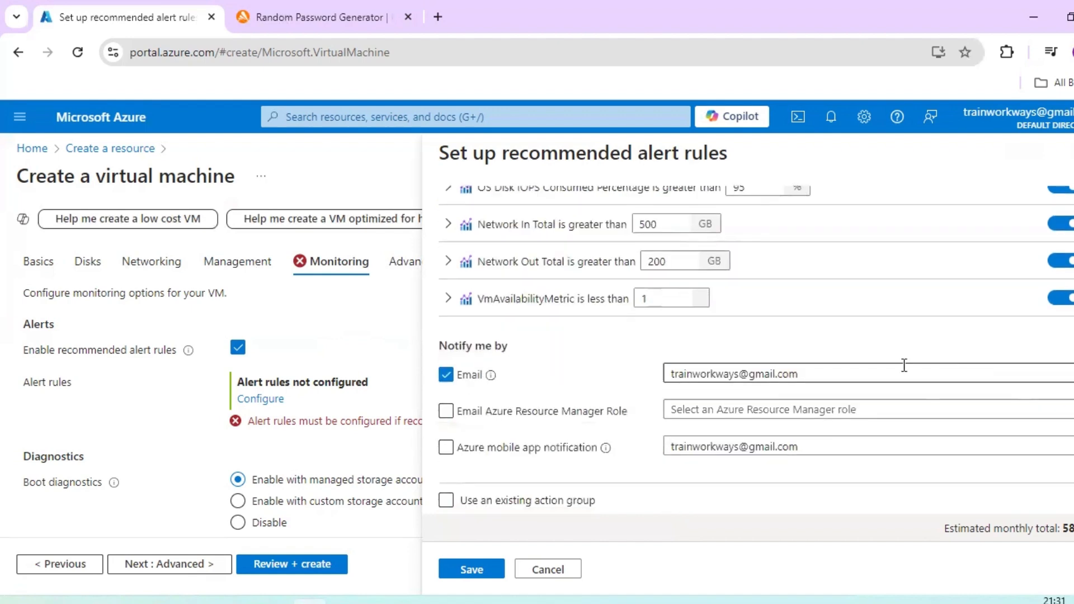
{"action": "left_click_drag", "start_coordinate": [1062, 528], "coordinate": [1073, 529]}
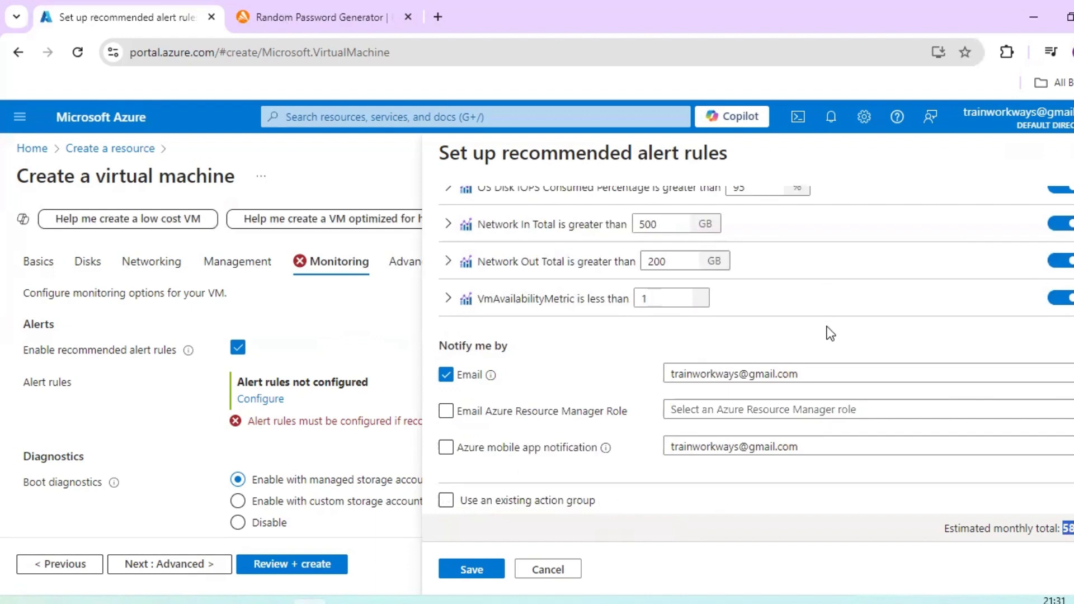
{"action": "scroll", "coordinate": [828, 331], "scroll_direction": "up", "scroll_amount": 3}
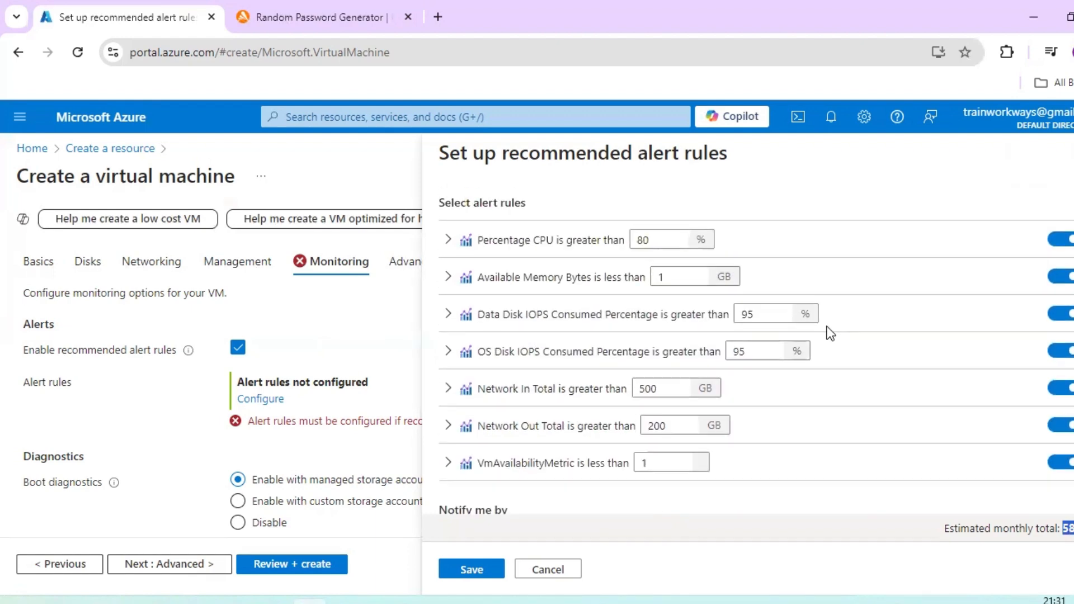
- Disable the recommended alert rules, discard the open alert rule setup, and submit the virtual machine configuration for review
{"action": "left_click", "coordinate": [238, 348]}
{"action": "scroll", "coordinate": [872, 429], "scroll_direction": "down", "scroll_amount": 3}
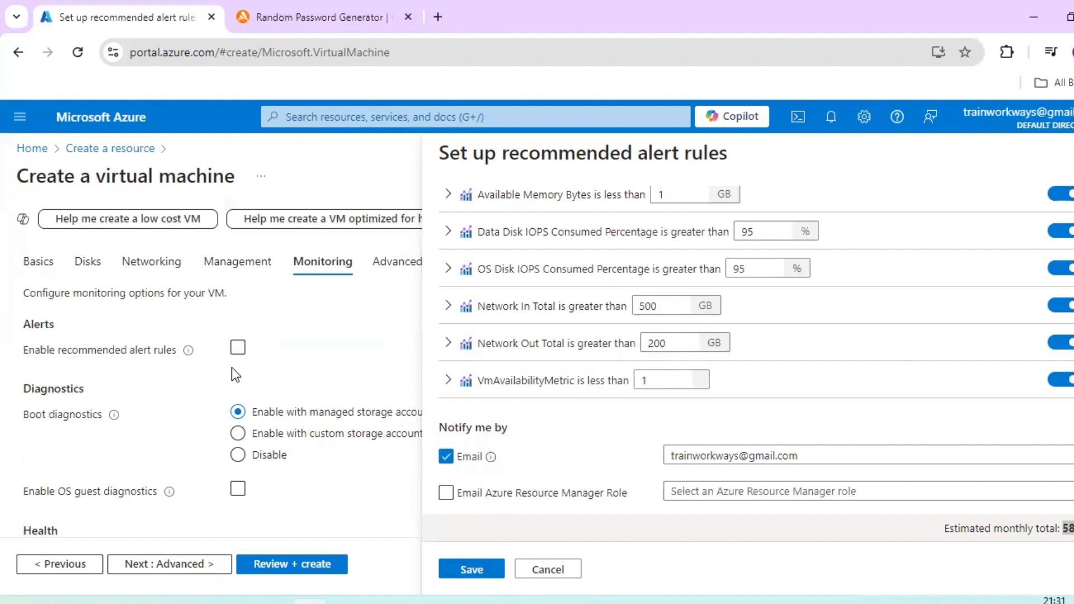
{"action": "double_click", "coordinate": [731, 455]}
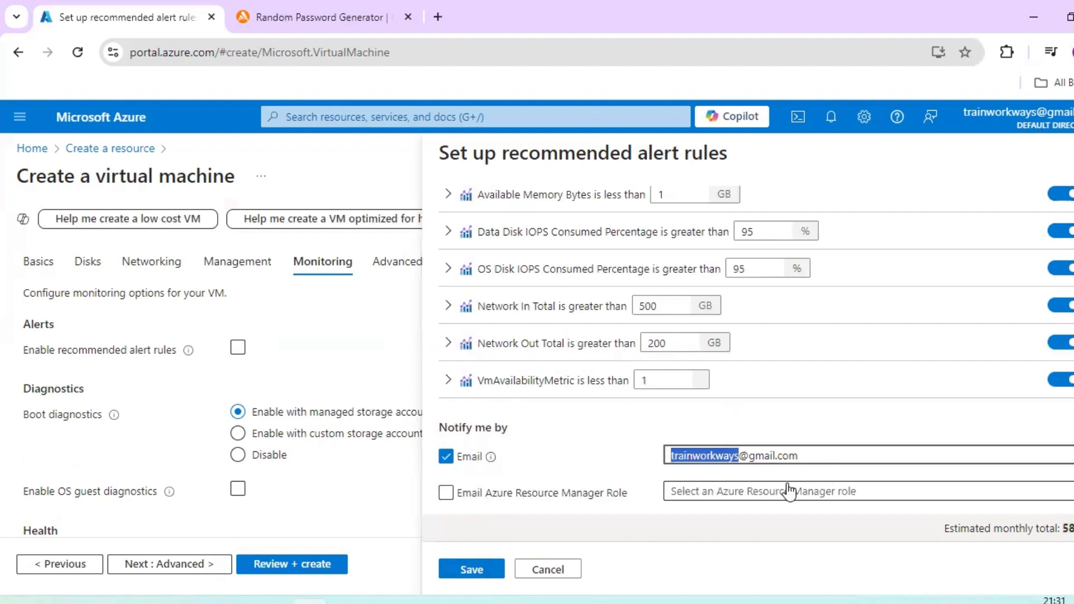
{"action": "left_click", "coordinate": [546, 570]}
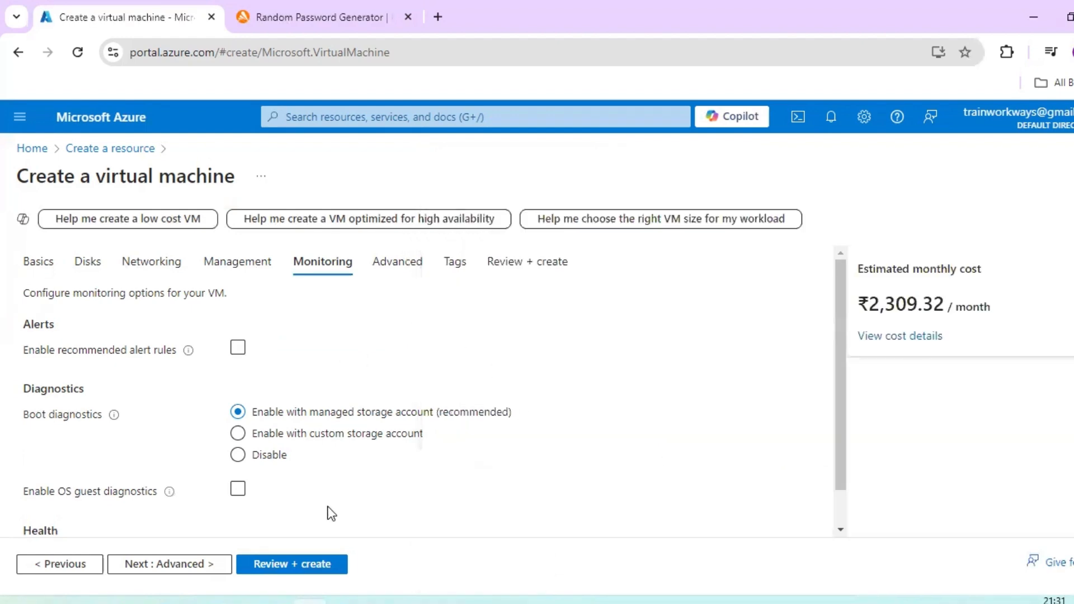
{"action": "left_click", "coordinate": [307, 565]}
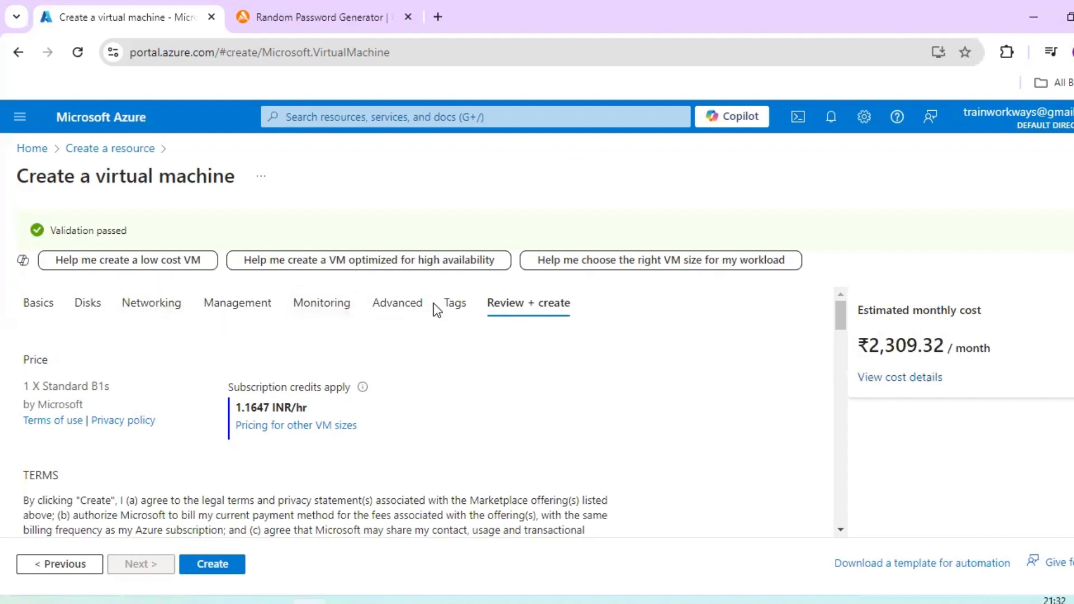
- Review the Basics section of the validation summary, including subscription, resource group, region, availability zone and security type
{"action": "scroll", "coordinate": [554, 378], "scroll_direction": "down", "scroll_amount": 8}
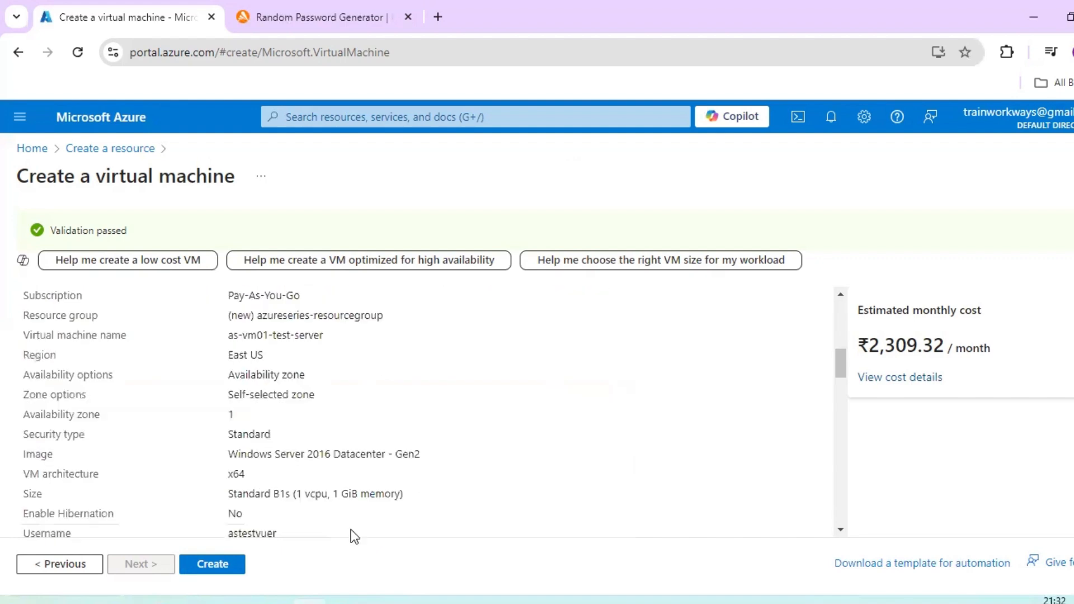
{"action": "scroll", "coordinate": [310, 489], "scroll_direction": "down", "scroll_amount": 7}
{"action": "scroll", "coordinate": [309, 489], "scroll_direction": "up", "scroll_amount": 8}
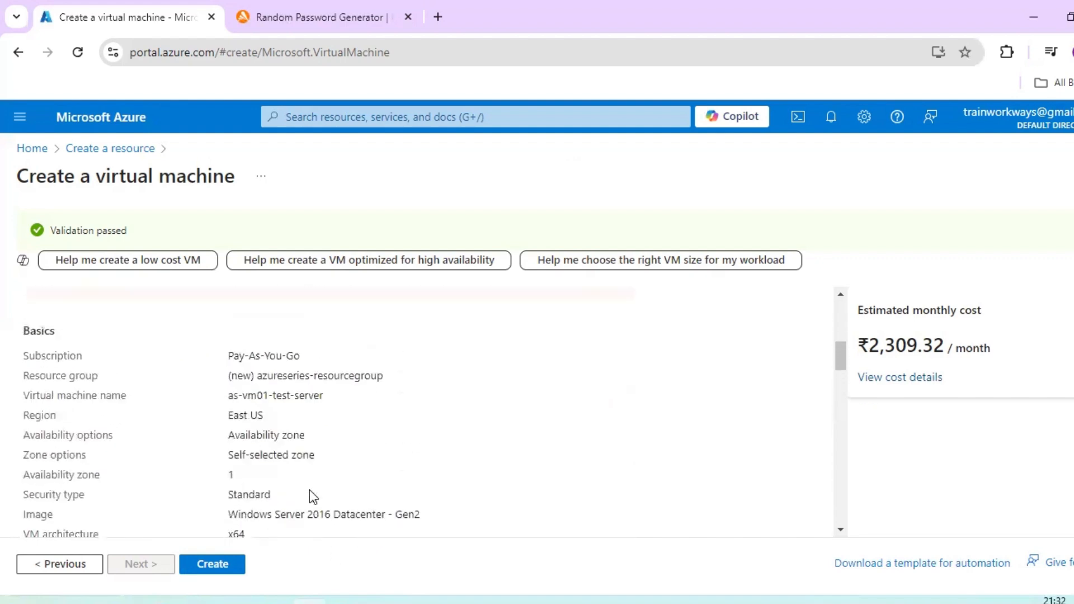
{"action": "scroll", "coordinate": [310, 494], "scroll_direction": "up", "scroll_amount": 3}
{"action": "scroll", "coordinate": [280, 473], "scroll_direction": "down", "scroll_amount": 1}
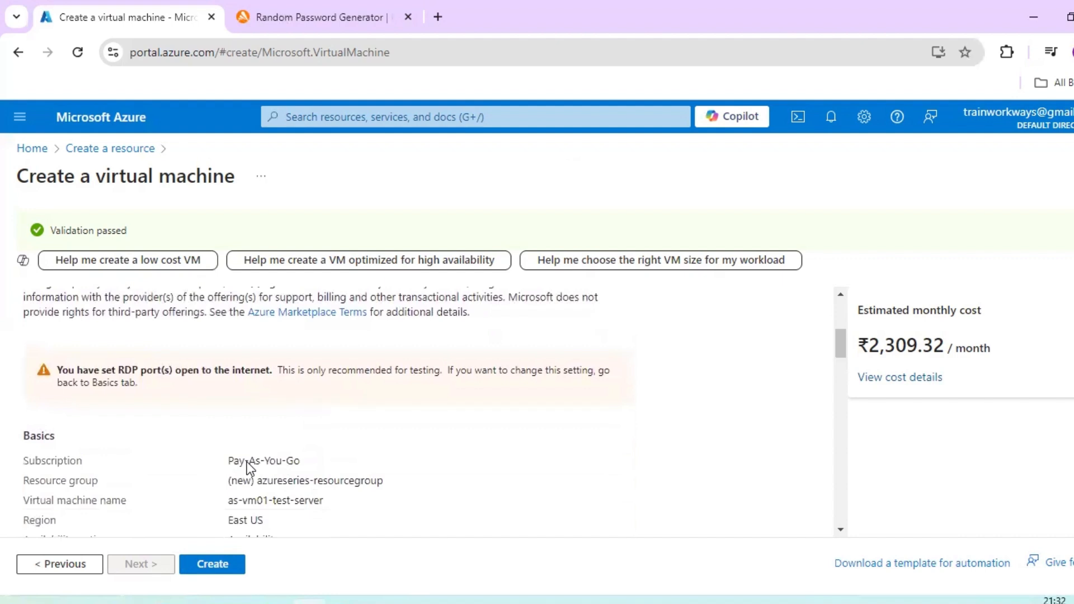
{"action": "scroll", "coordinate": [328, 464], "scroll_direction": "down", "scroll_amount": 2}
{"action": "double_click", "coordinate": [238, 436]}
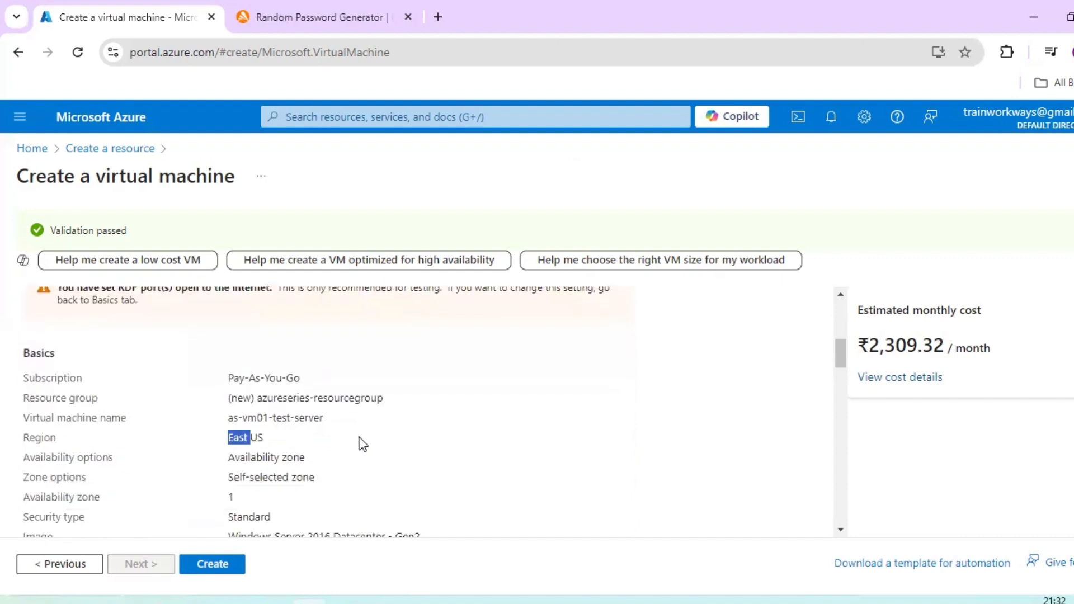
{"action": "scroll", "coordinate": [361, 441], "scroll_direction": "down", "scroll_amount": 1}
{"action": "scroll", "coordinate": [361, 444], "scroll_direction": "down", "scroll_amount": 2}
{"action": "double_click", "coordinate": [250, 352]}
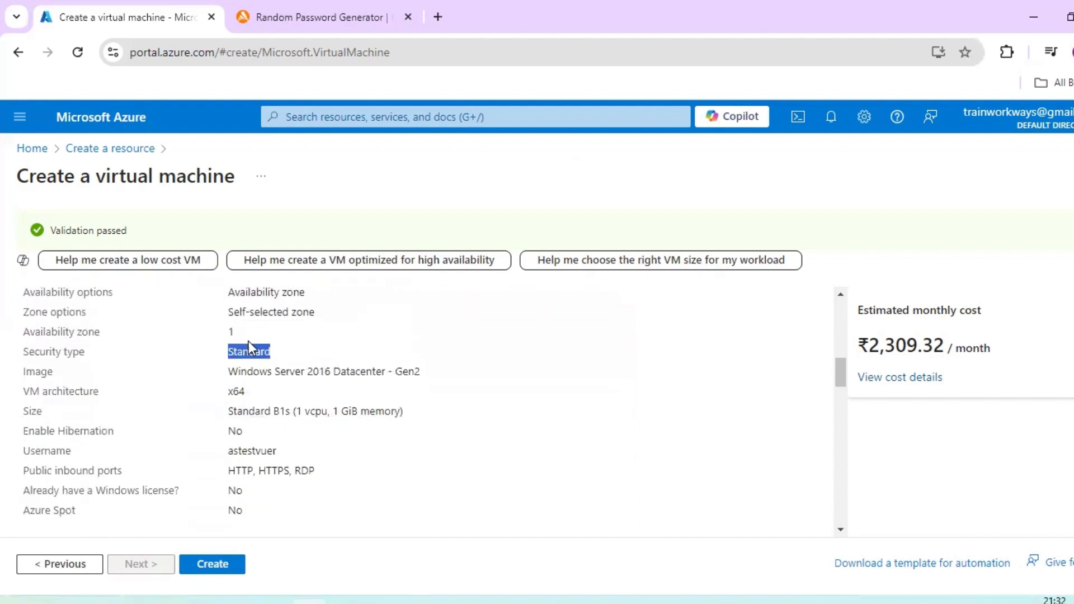
- Review the image, inbound ports, disk and networking settings in the validation summary
{"action": "scroll", "coordinate": [284, 461], "scroll_direction": "down", "scroll_amount": 3}
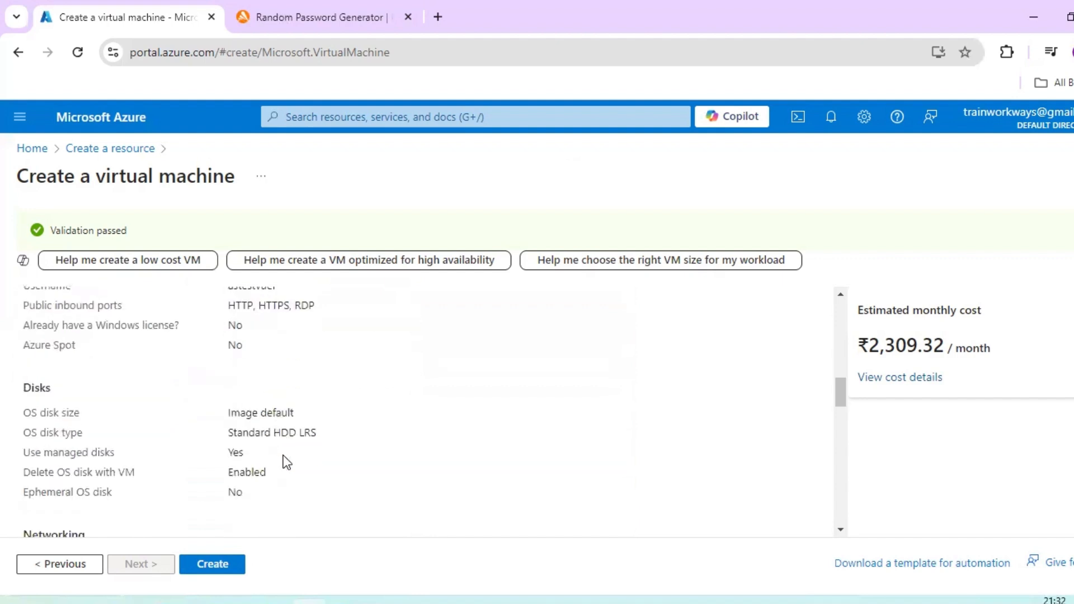
{"action": "scroll", "coordinate": [296, 380], "scroll_direction": "up", "scroll_amount": 2}
{"action": "left_click_drag", "start_coordinate": [317, 388], "coordinate": [227, 388]}
{"action": "scroll", "coordinate": [322, 487], "scroll_direction": "down", "scroll_amount": 3}
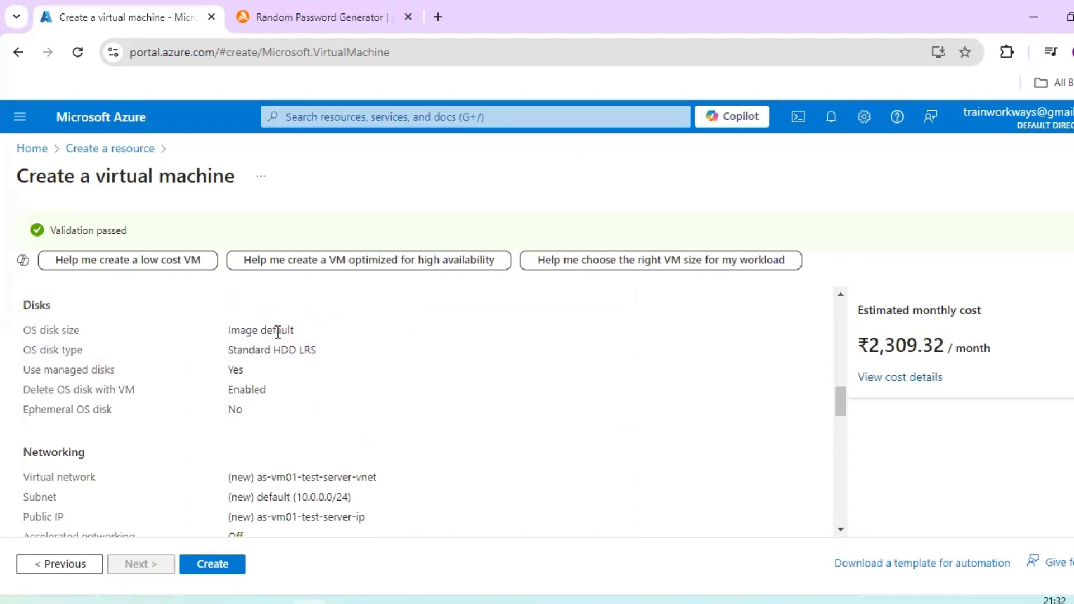
{"action": "double_click", "coordinate": [286, 350]}
{"action": "scroll", "coordinate": [363, 453], "scroll_direction": "down", "scroll_amount": 1}
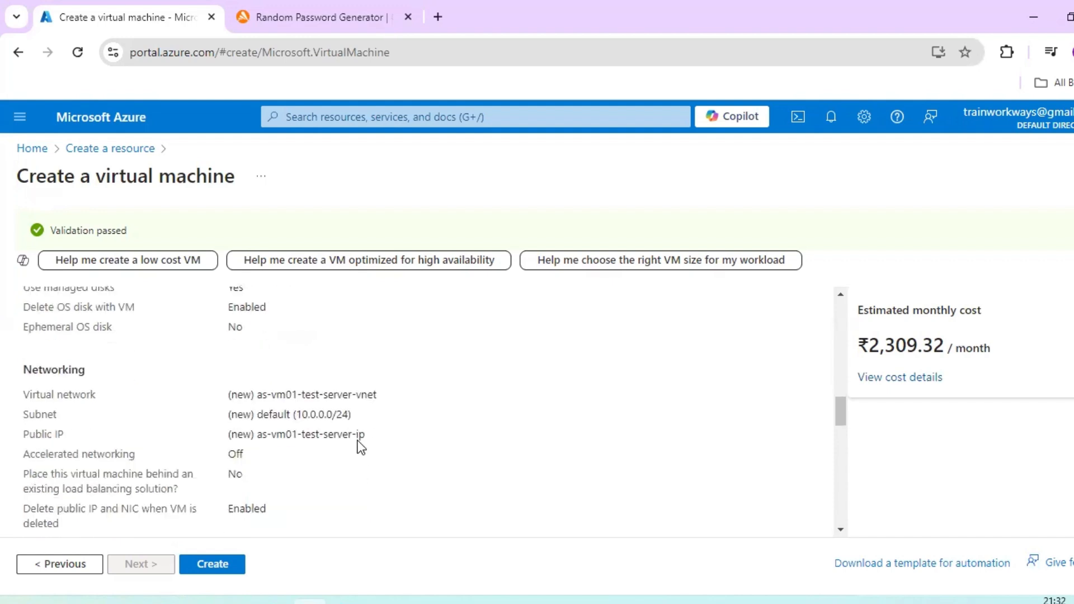
{"action": "double_click", "coordinate": [337, 395]}
{"action": "scroll", "coordinate": [388, 451], "scroll_direction": "down", "scroll_amount": 6}
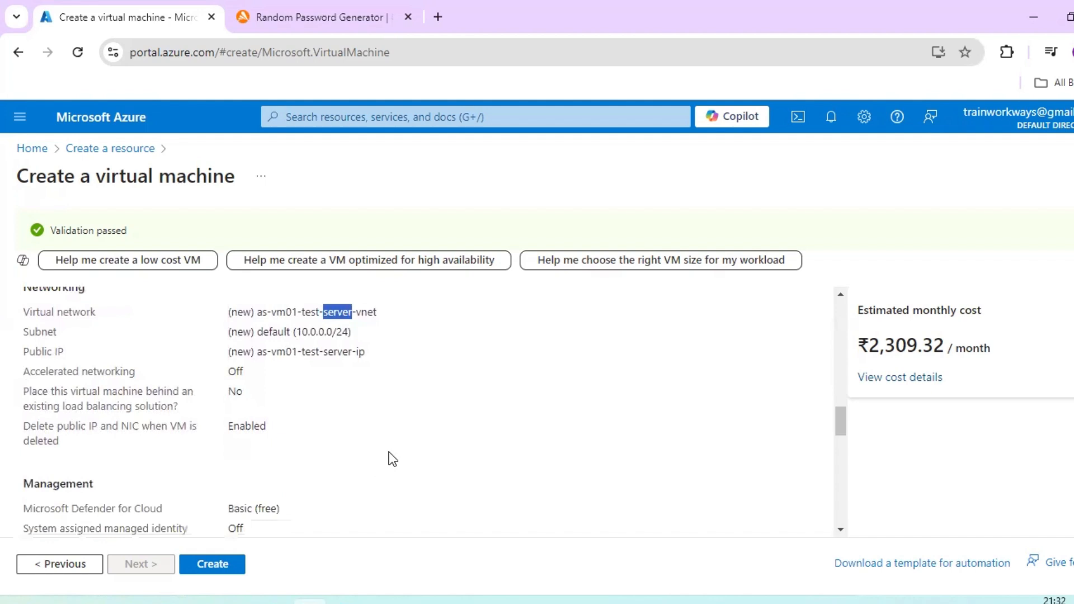
- Check the tags in the summary and create the virtual machine, starting its deployment
{"action": "scroll", "coordinate": [388, 453], "scroll_direction": "down", "scroll_amount": 3}
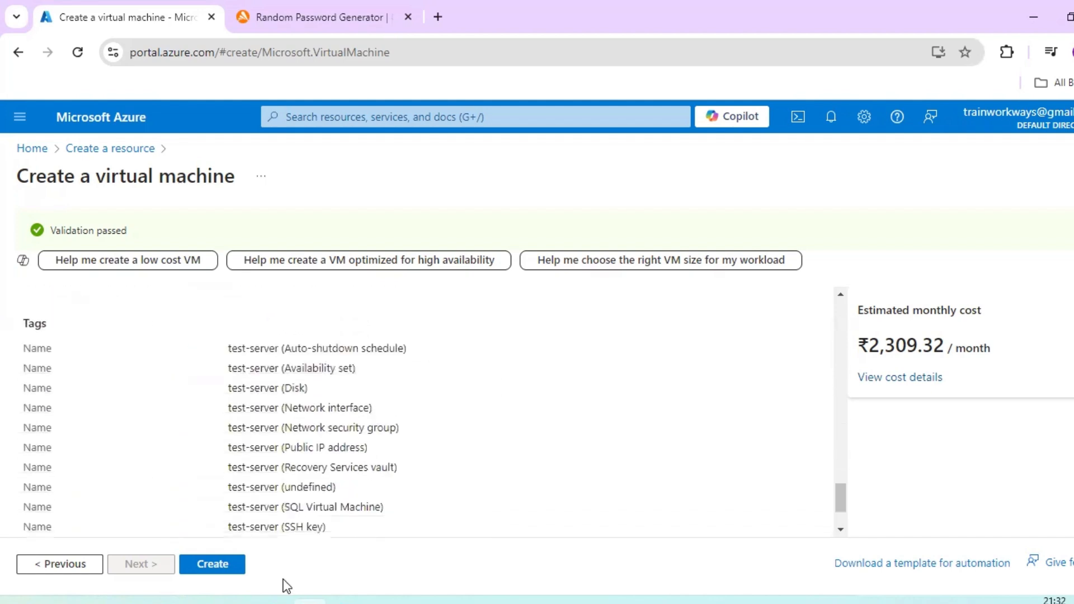
{"action": "left_click", "coordinate": [224, 566]}
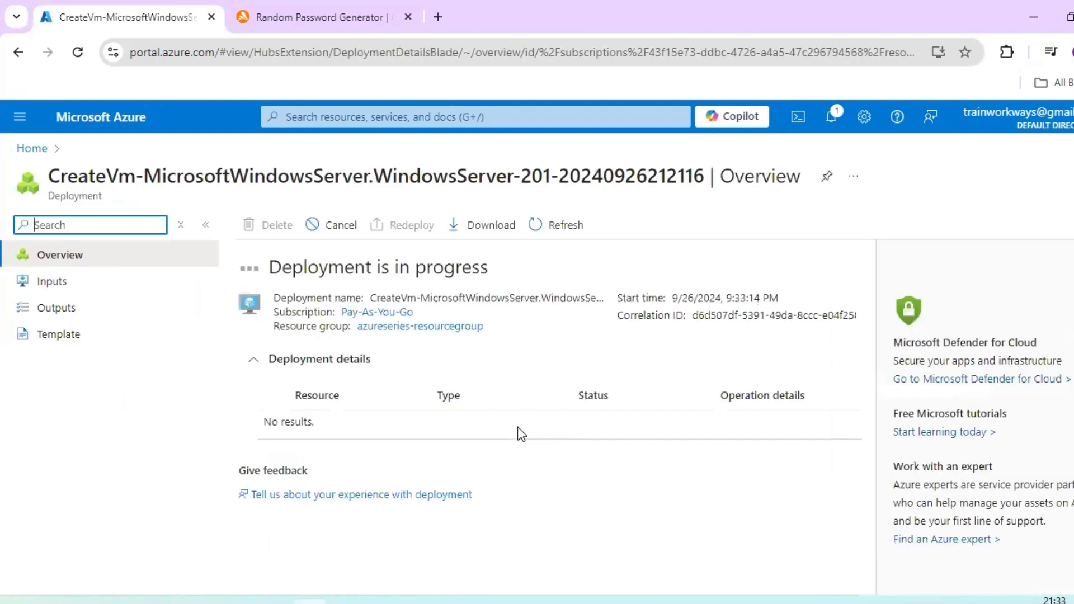
{"action": "left_click_drag", "start_coordinate": [270, 267], "coordinate": [487, 267]}
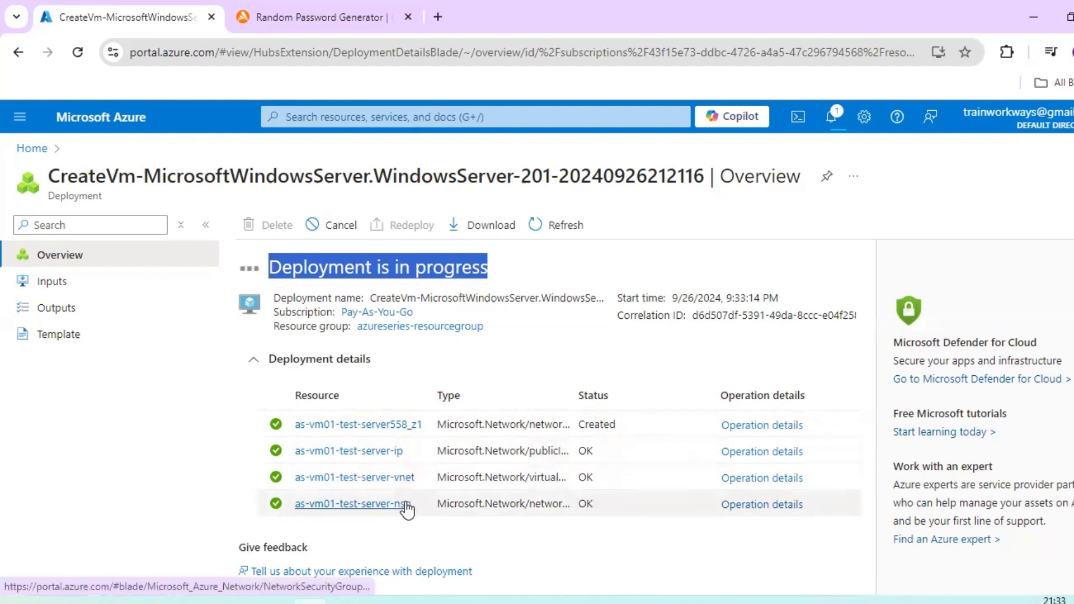
- Examine the operation details of the as-vm01-test-server-nsg resource, then close them and look over the deployment's resource list
{"action": "left_click", "coordinate": [770, 507]}
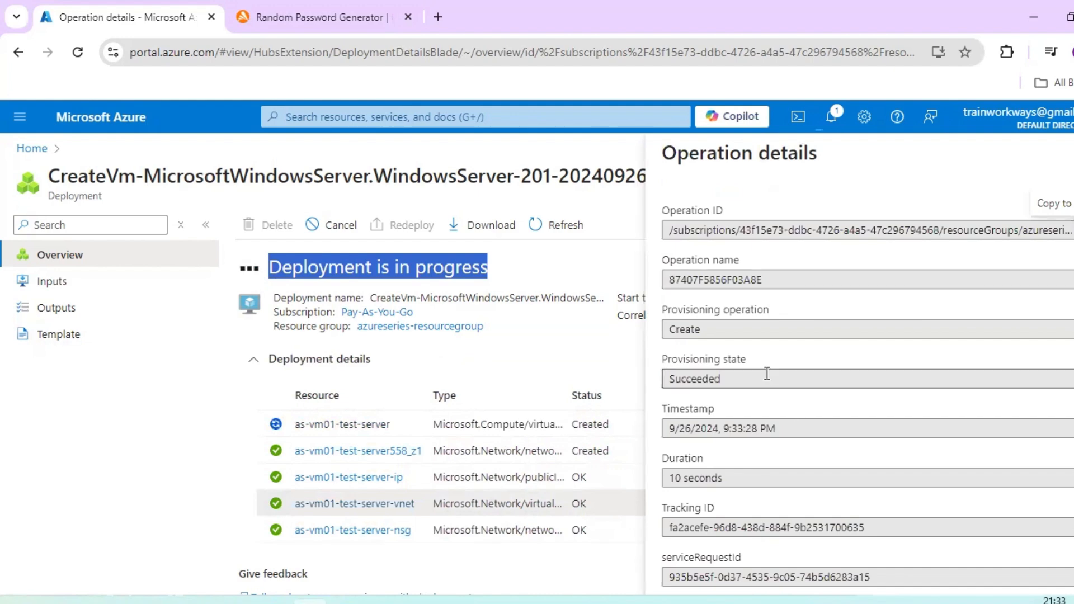
{"action": "scroll", "coordinate": [767, 372], "scroll_direction": "down", "scroll_amount": 5}
{"action": "scroll", "coordinate": [765, 371], "scroll_direction": "up", "scroll_amount": 5}
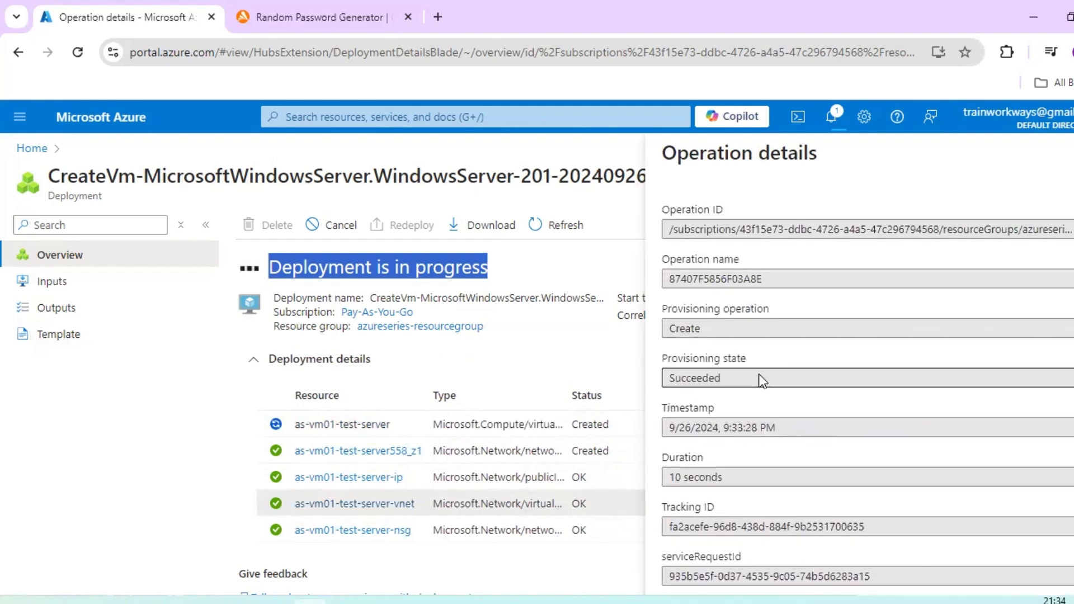
{"action": "scroll", "coordinate": [760, 380], "scroll_direction": "down", "scroll_amount": 5}
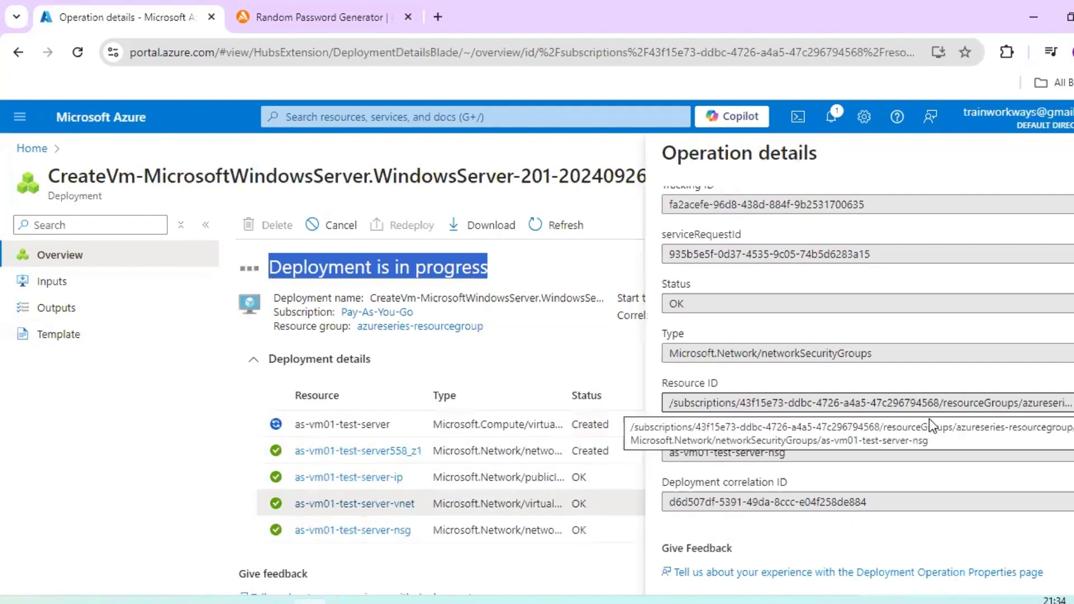
{"action": "scroll", "coordinate": [931, 427], "scroll_direction": "up", "scroll_amount": 5}
{"action": "key", "text": "Escape"}
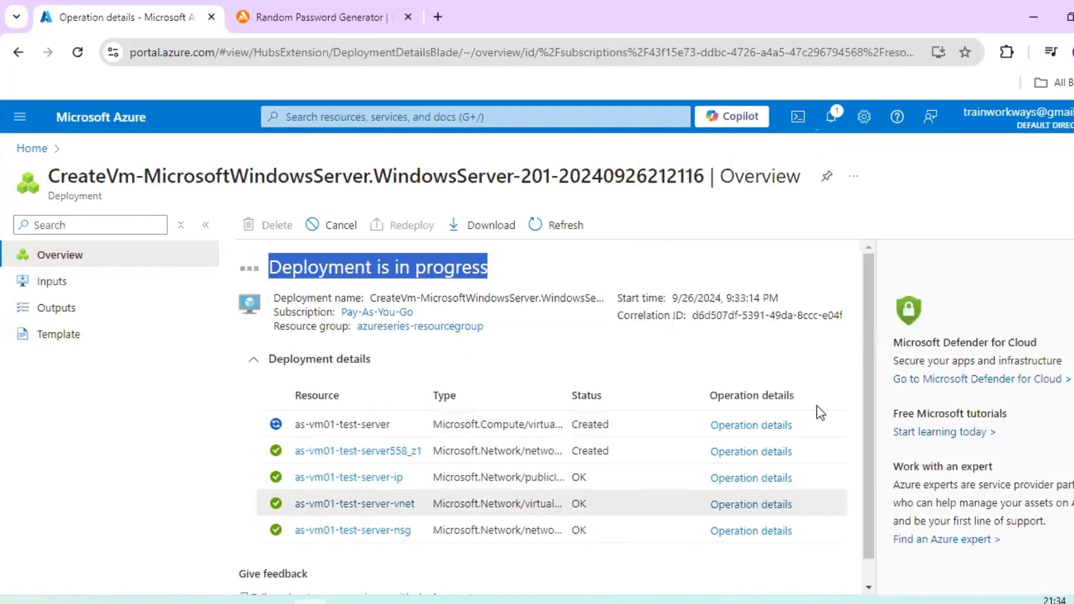
{"action": "scroll", "coordinate": [697, 441], "scroll_direction": "down", "scroll_amount": 1}
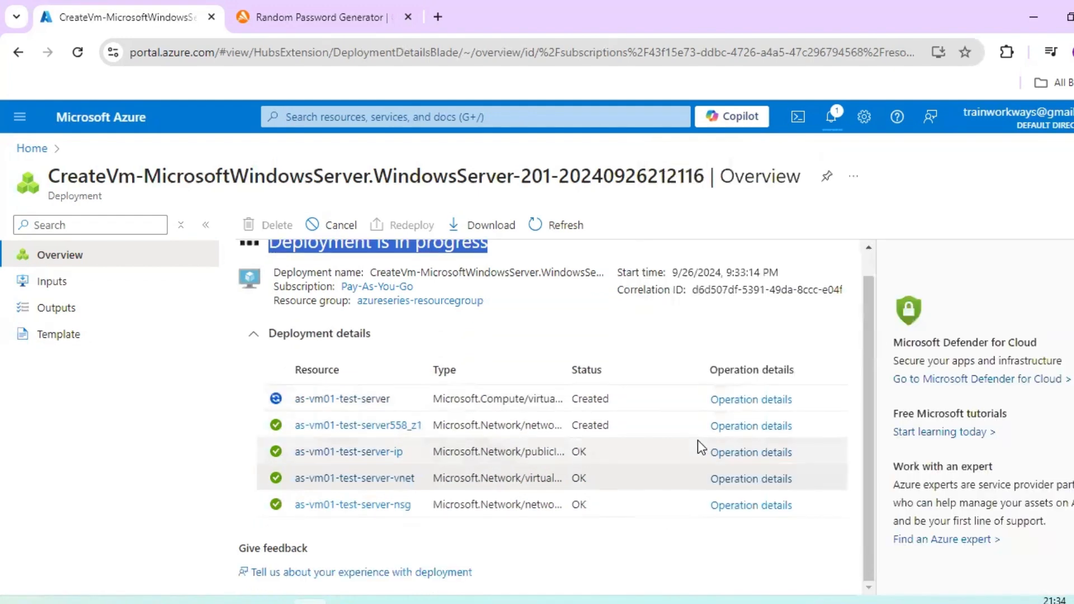
{"action": "scroll", "coordinate": [697, 441], "scroll_direction": "up", "scroll_amount": 1}
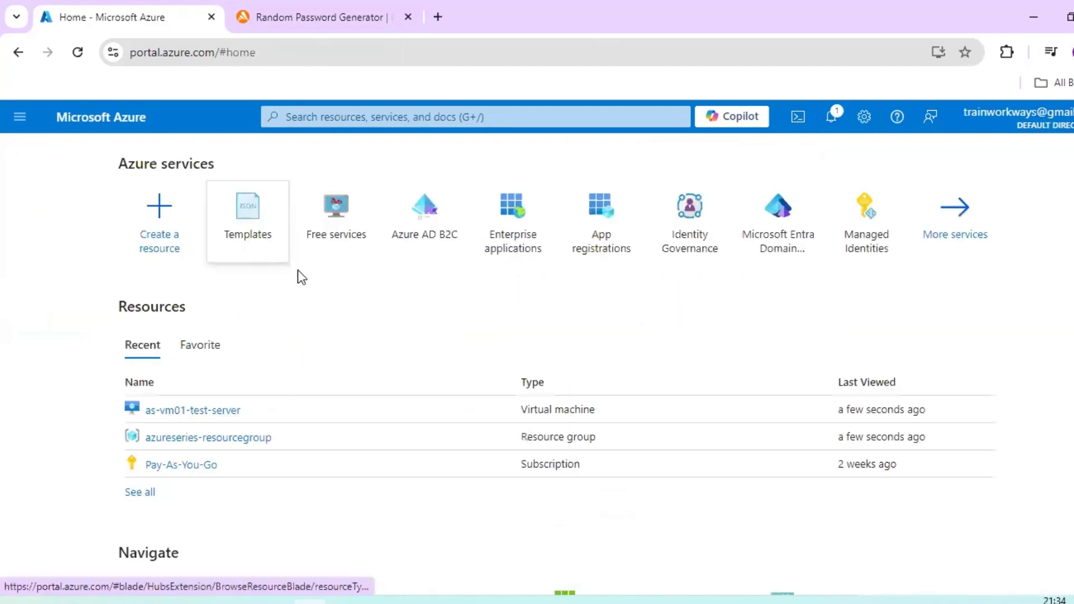
- Open as-vm01-test-server from the recent resources and examine its essentials and properties
{"action": "left_click", "coordinate": [201, 409]}
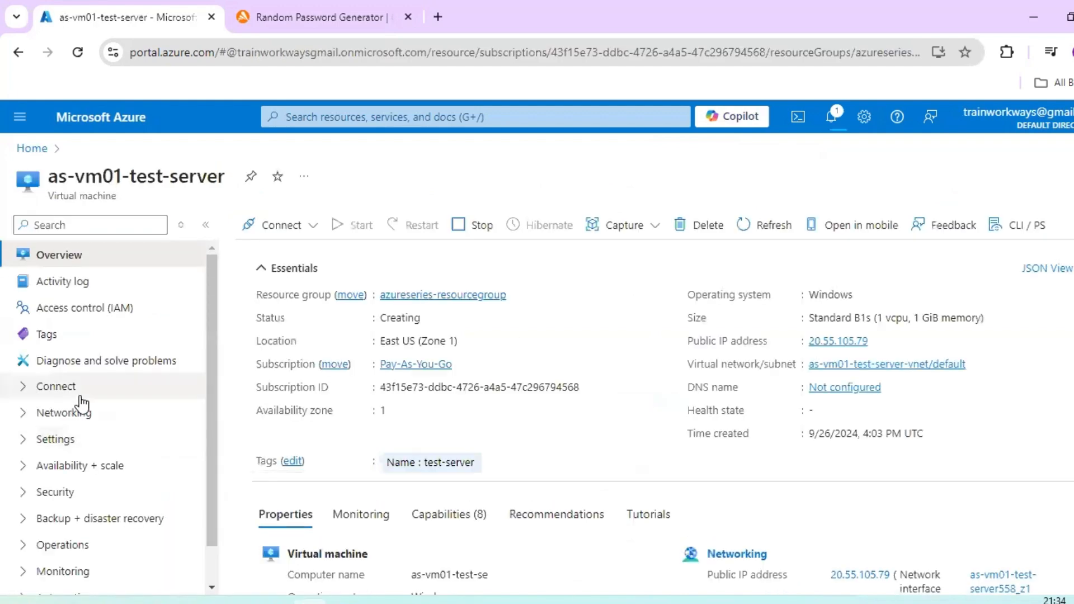
{"action": "scroll", "coordinate": [592, 301], "scroll_direction": "up", "scroll_amount": 3}
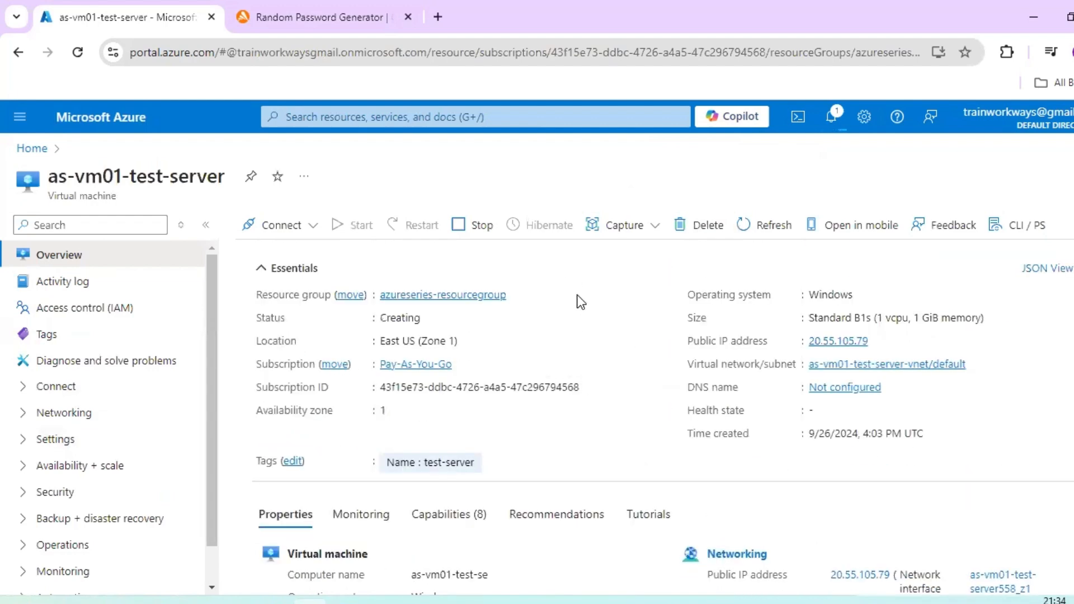
{"action": "scroll", "coordinate": [626, 312], "scroll_direction": "down", "scroll_amount": 10}
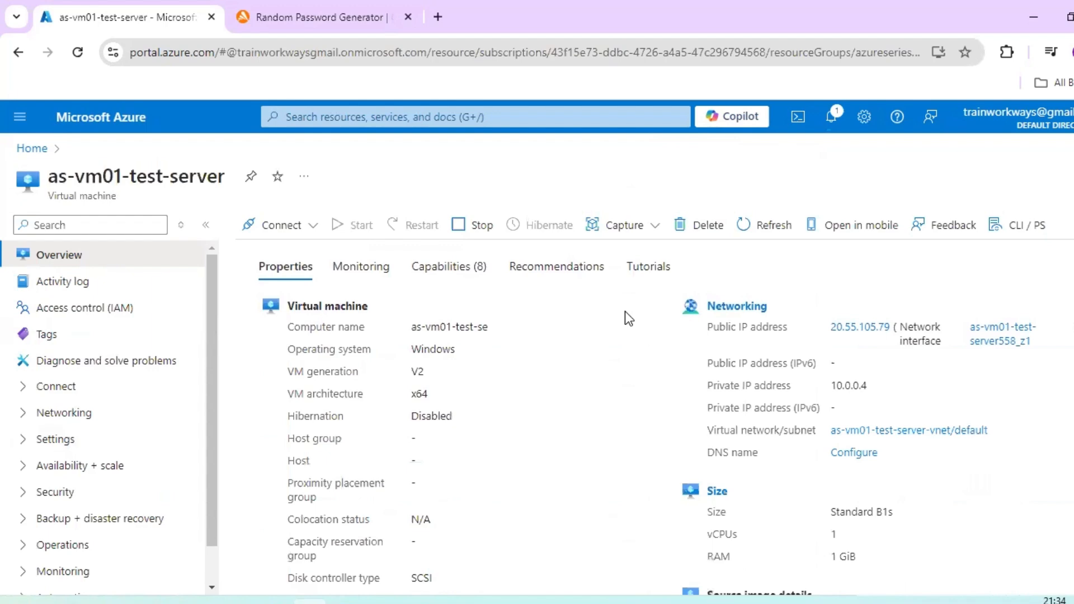
{"action": "scroll", "coordinate": [625, 312], "scroll_direction": "up", "scroll_amount": 4}
{"action": "scroll", "coordinate": [625, 311], "scroll_direction": "up", "scroll_amount": 5}
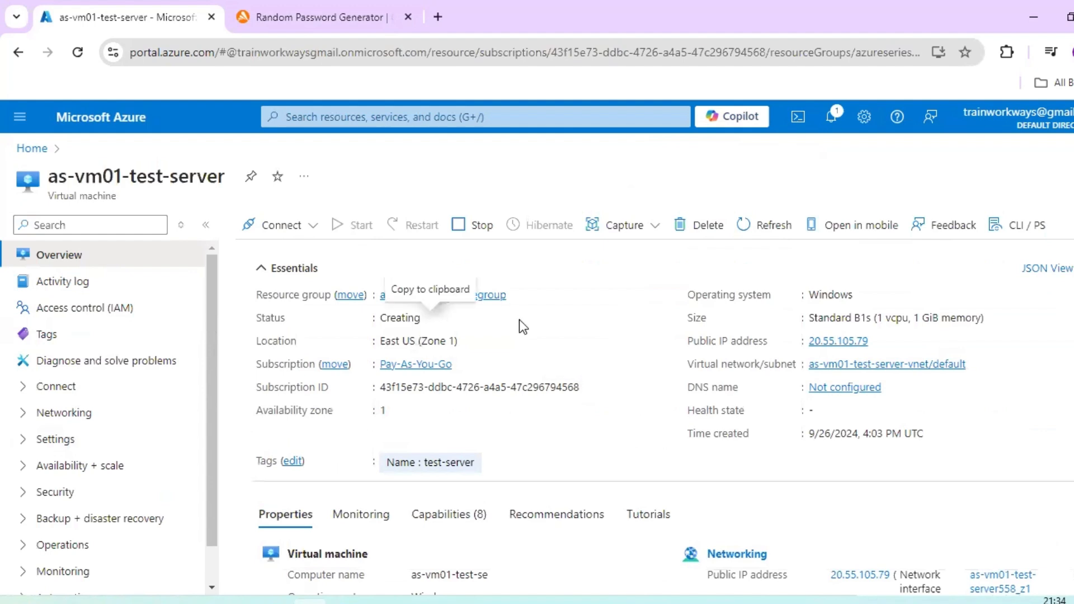
- Open azureseries-resourcegroup and examine its activity log and the list of resources it contains
{"action": "left_click", "coordinate": [469, 295]}
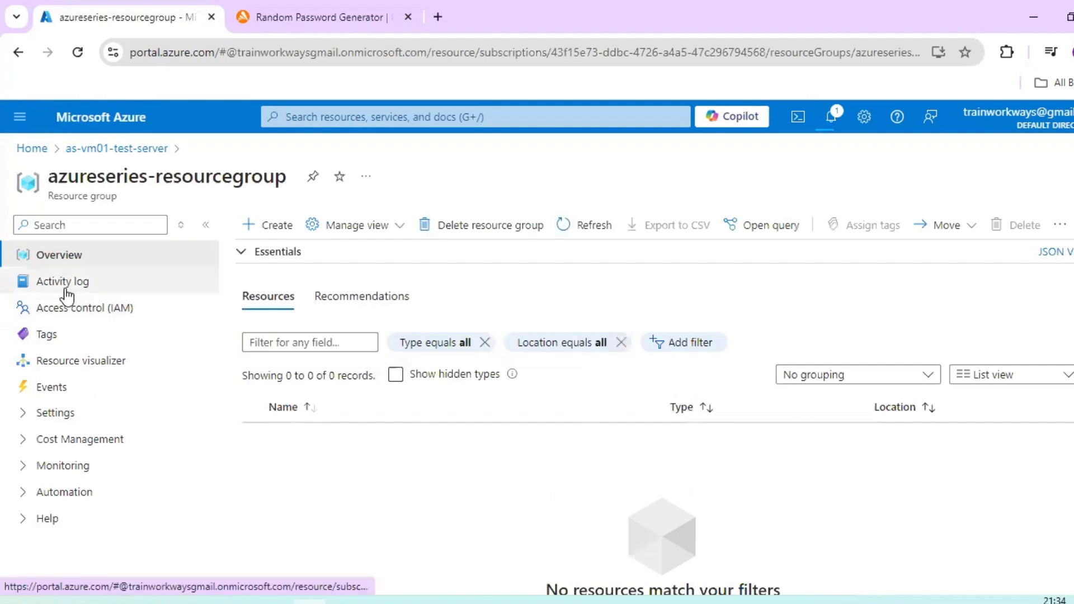
{"action": "left_click", "coordinate": [173, 281]}
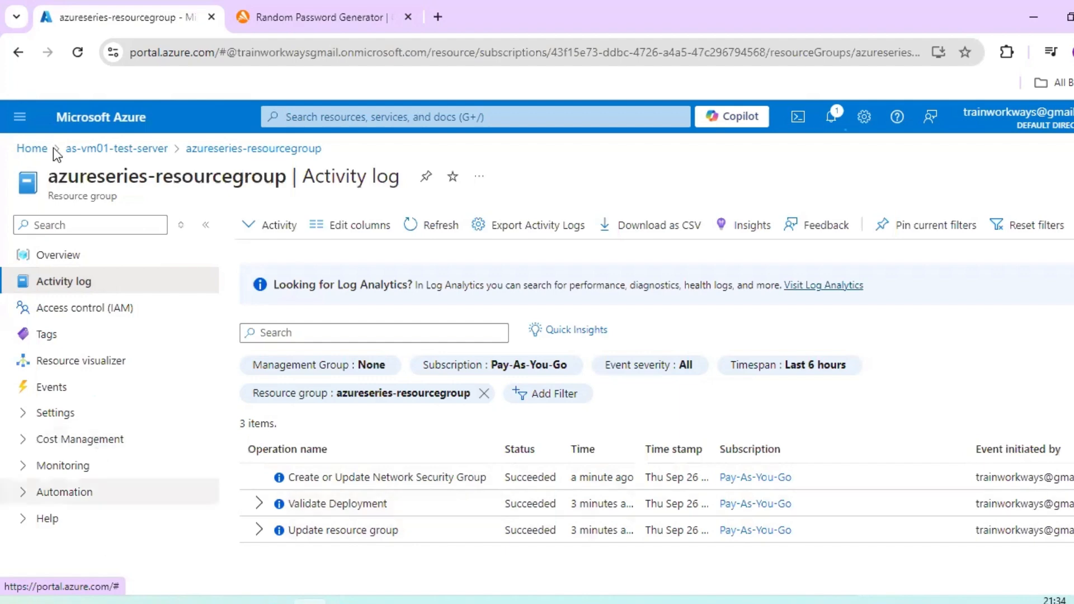
{"action": "left_click", "coordinate": [72, 149]}
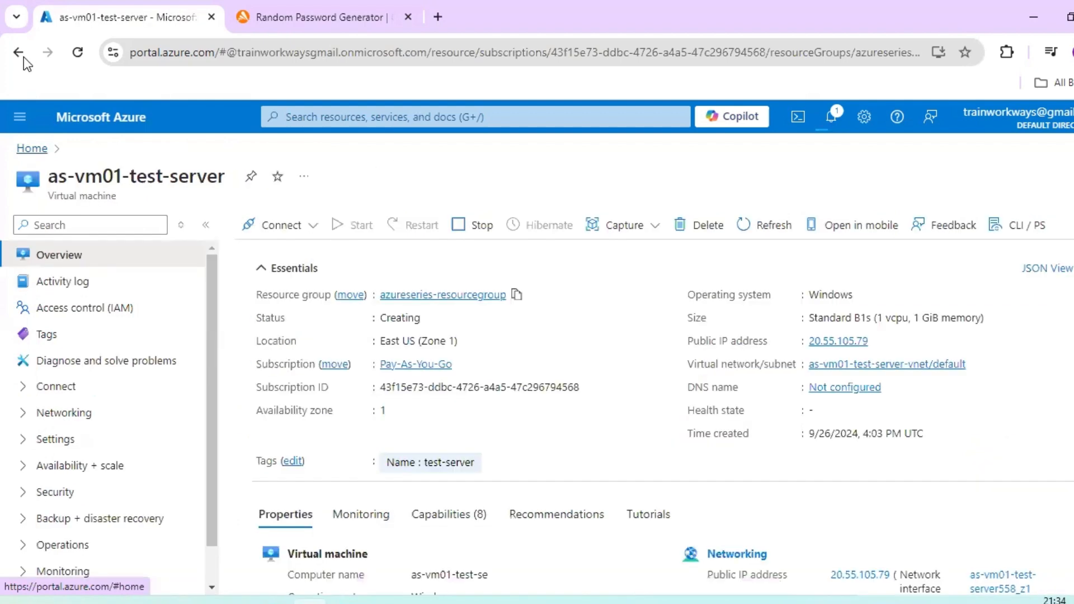
{"action": "left_click", "coordinate": [23, 52]}
{"action": "left_click", "coordinate": [24, 52]}
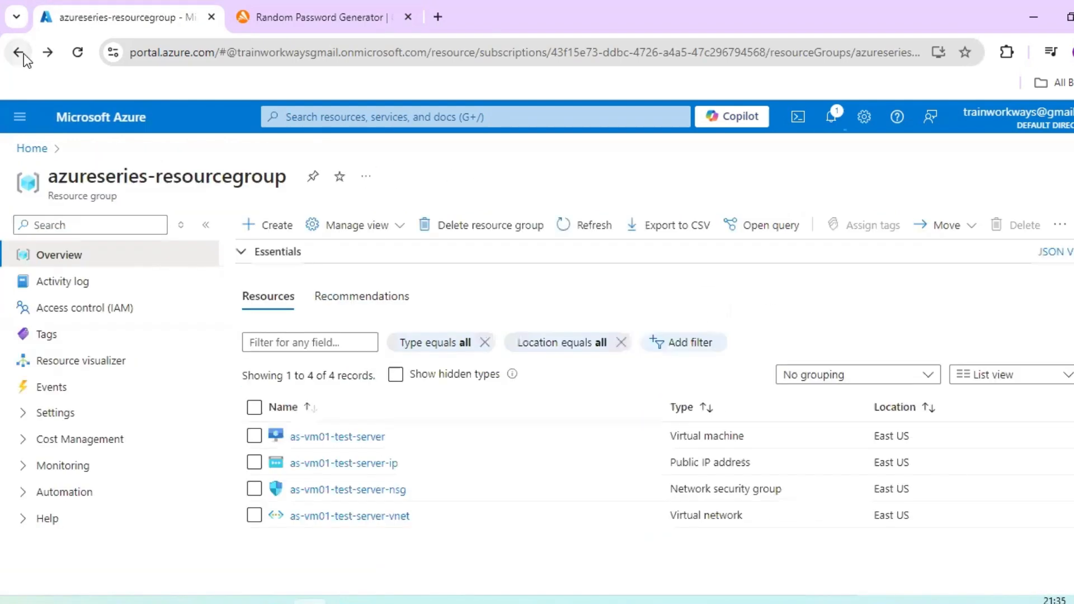
{"action": "left_click", "coordinate": [334, 437]}
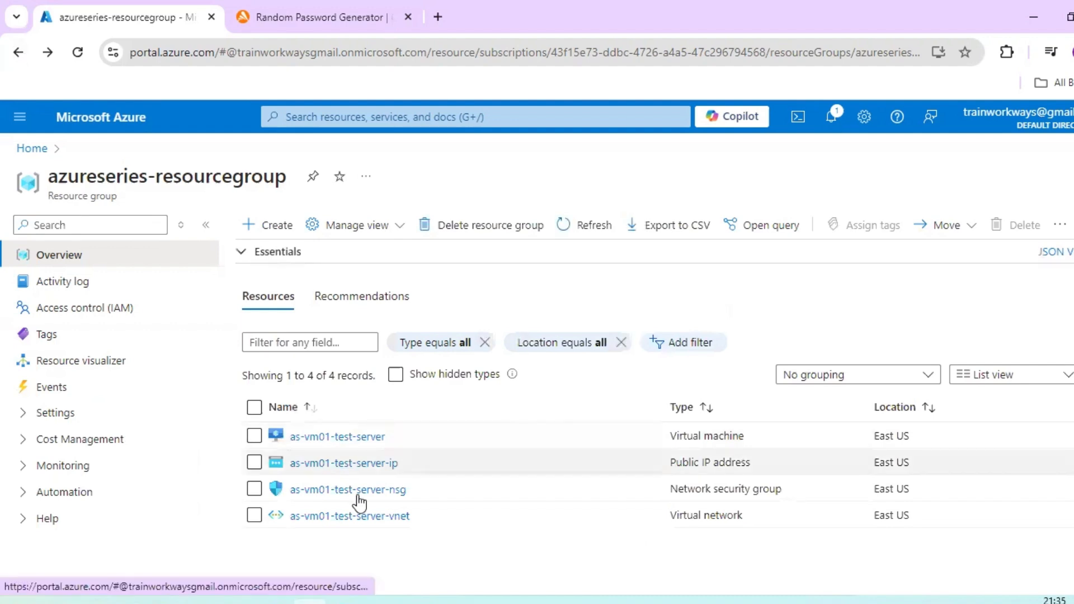
- Return to the virtual machine's deployment overview and examine the deployment details and suggested next steps
{"action": "left_click", "coordinate": [18, 53]}
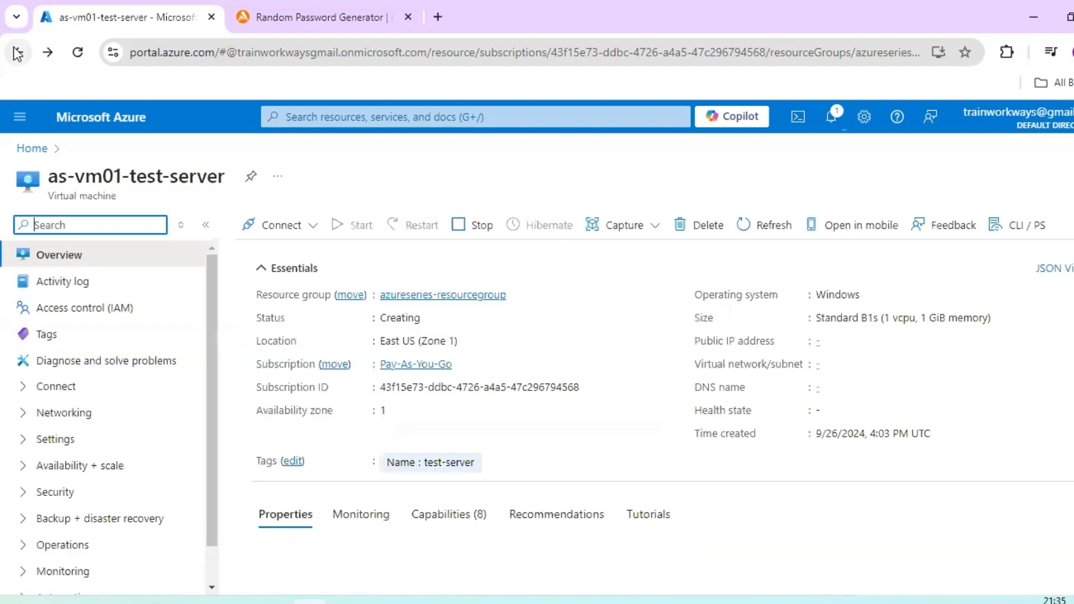
{"action": "left_click", "coordinate": [18, 53]}
{"action": "left_click", "coordinate": [18, 53]}
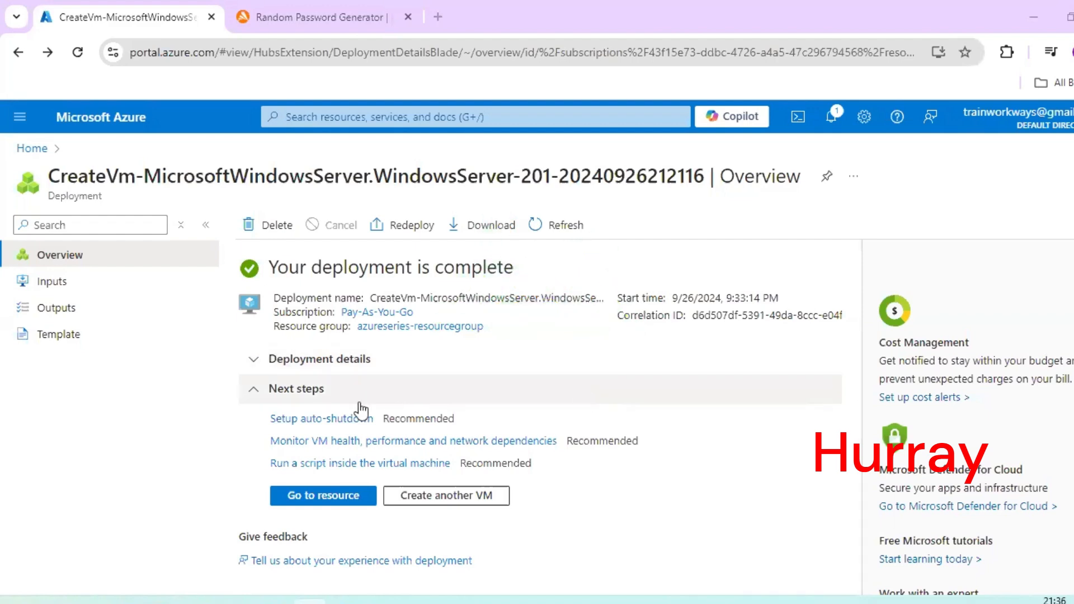
{"action": "left_click", "coordinate": [257, 364]}
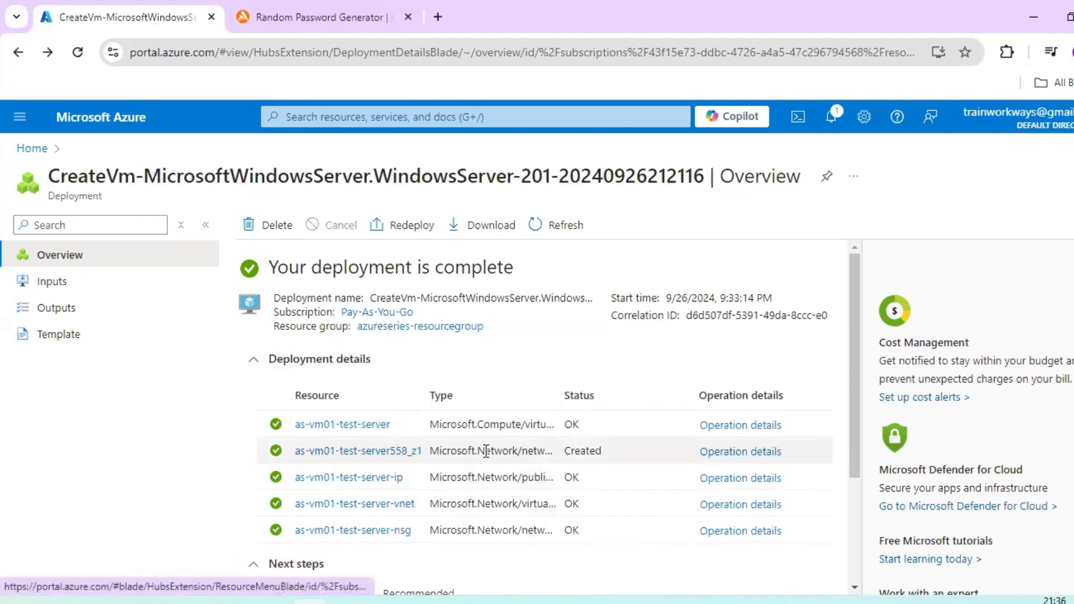
{"action": "scroll", "coordinate": [492, 452], "scroll_direction": "down", "scroll_amount": 3}
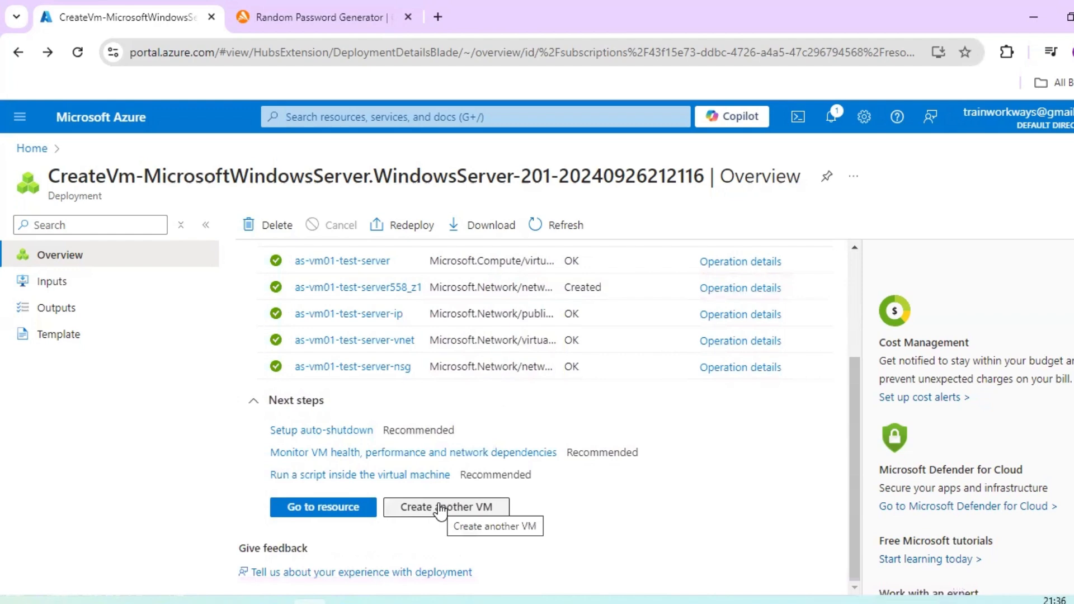
- Go to the deployed as-vm01-test-server resource, look over its essentials and properties, and copy its public IP address
{"action": "left_click", "coordinate": [345, 508]}
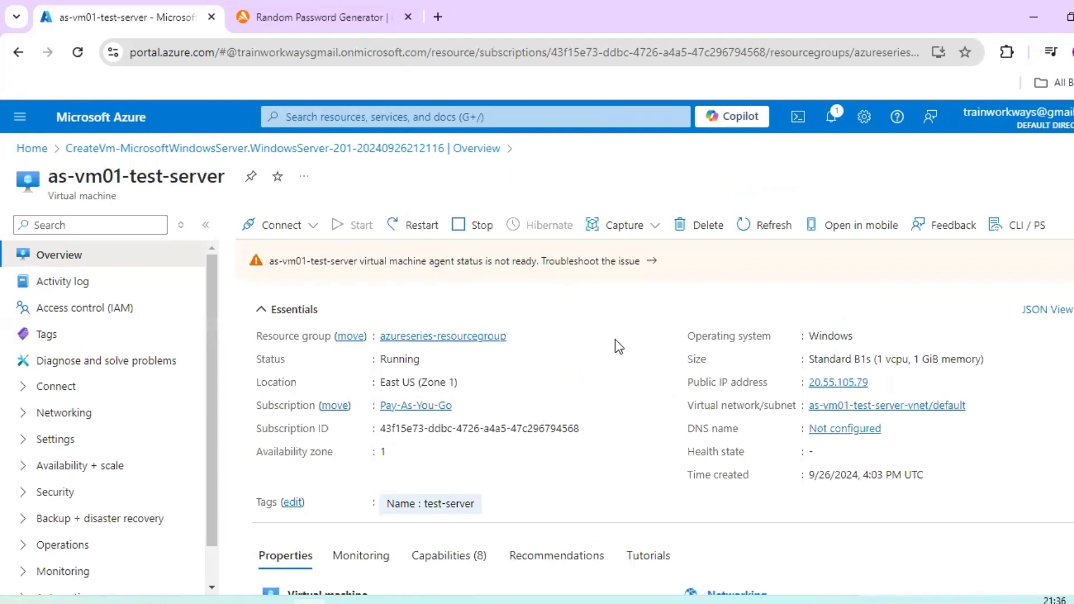
{"action": "scroll", "coordinate": [615, 344], "scroll_direction": "down", "scroll_amount": 4}
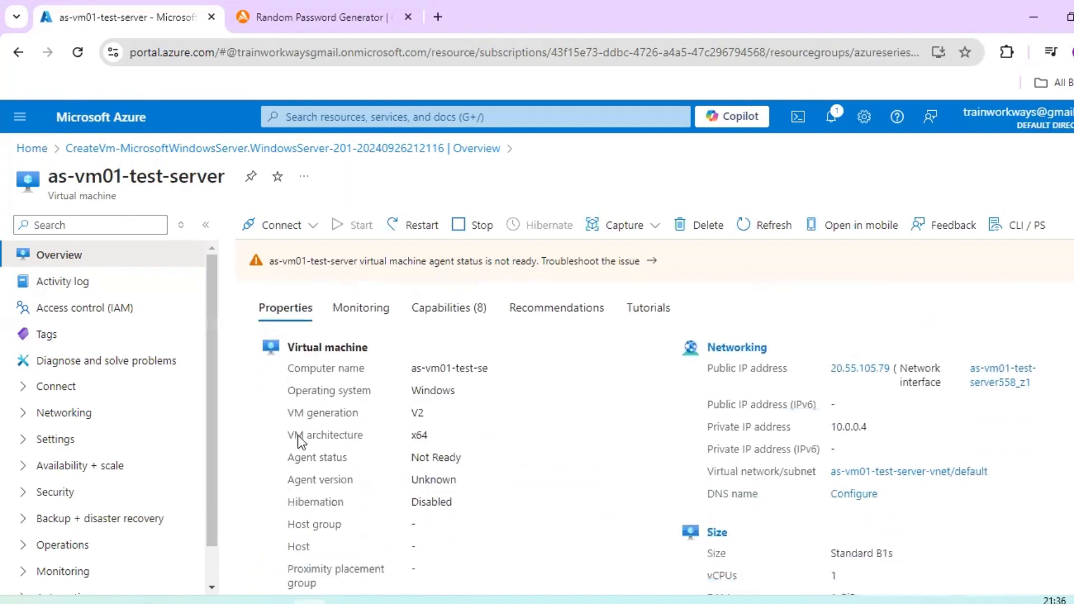
{"action": "scroll", "coordinate": [583, 424], "scroll_direction": "up", "scroll_amount": 4}
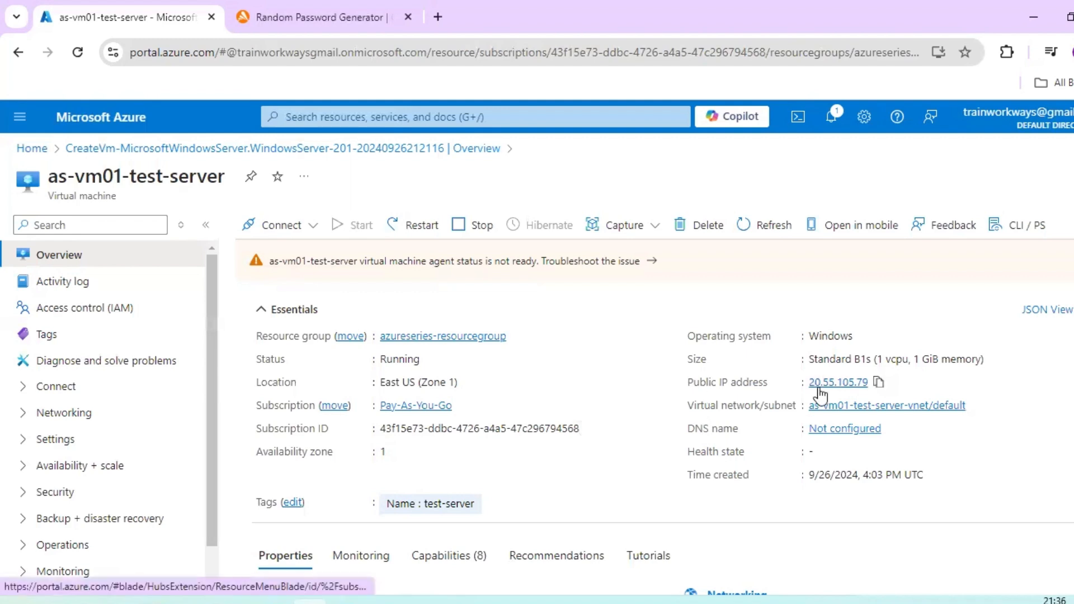
{"action": "left_click", "coordinate": [877, 383]}
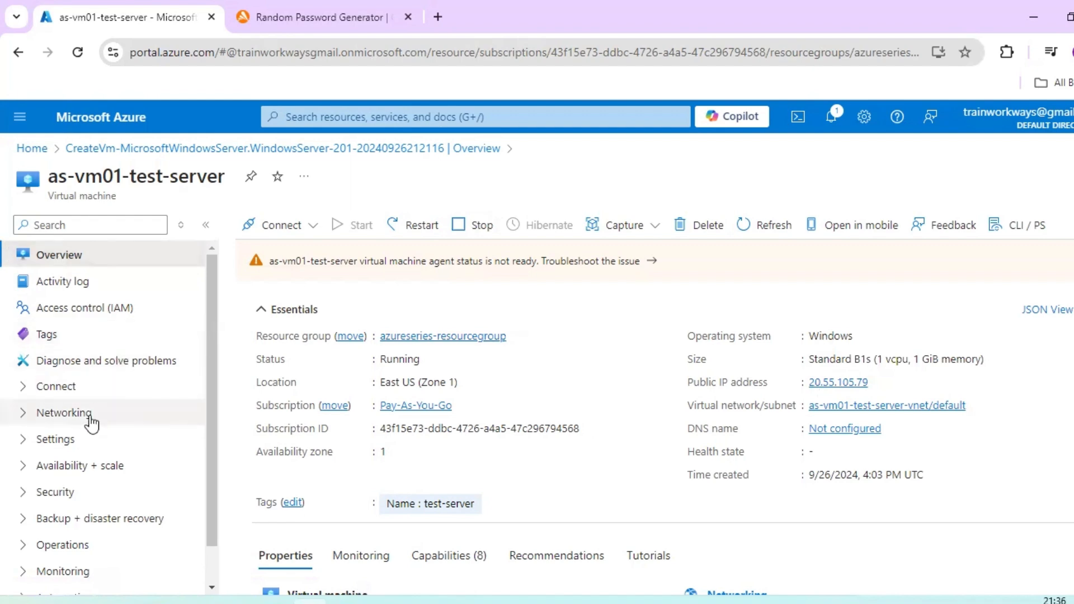
- Open the list of virtual machines, select as-vm01-test-server, and check its status and public IP address columns
{"action": "left_click", "coordinate": [20, 118]}
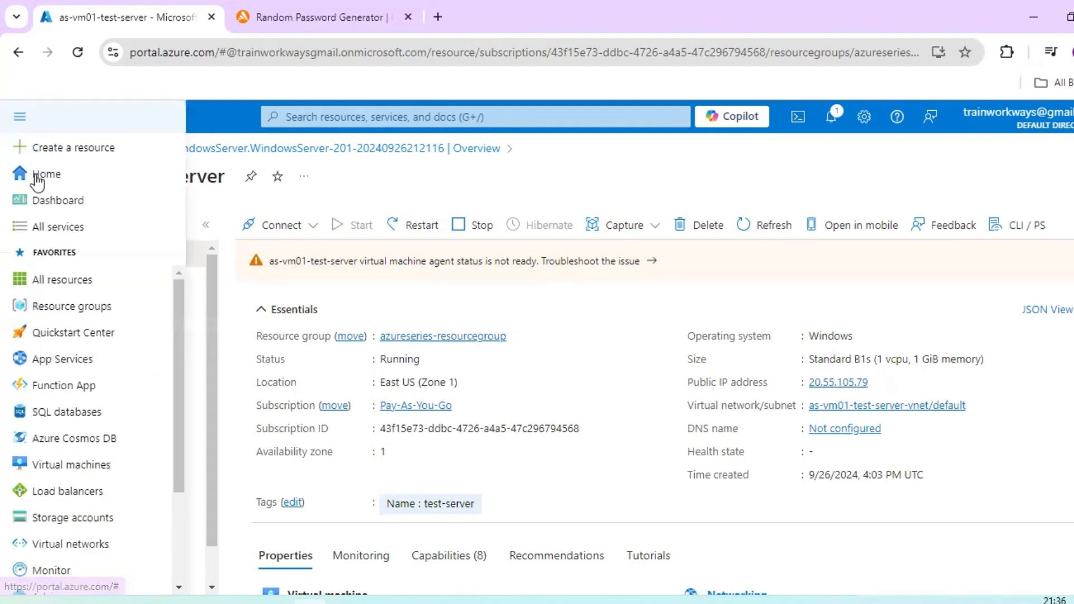
{"action": "left_click", "coordinate": [79, 465]}
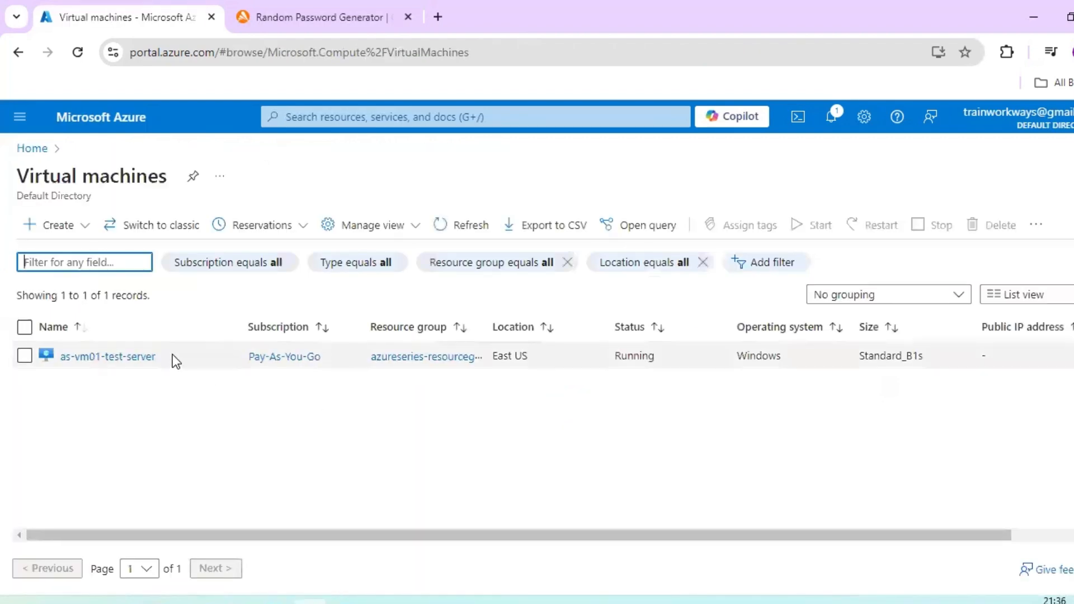
{"action": "left_click", "coordinate": [25, 355]}
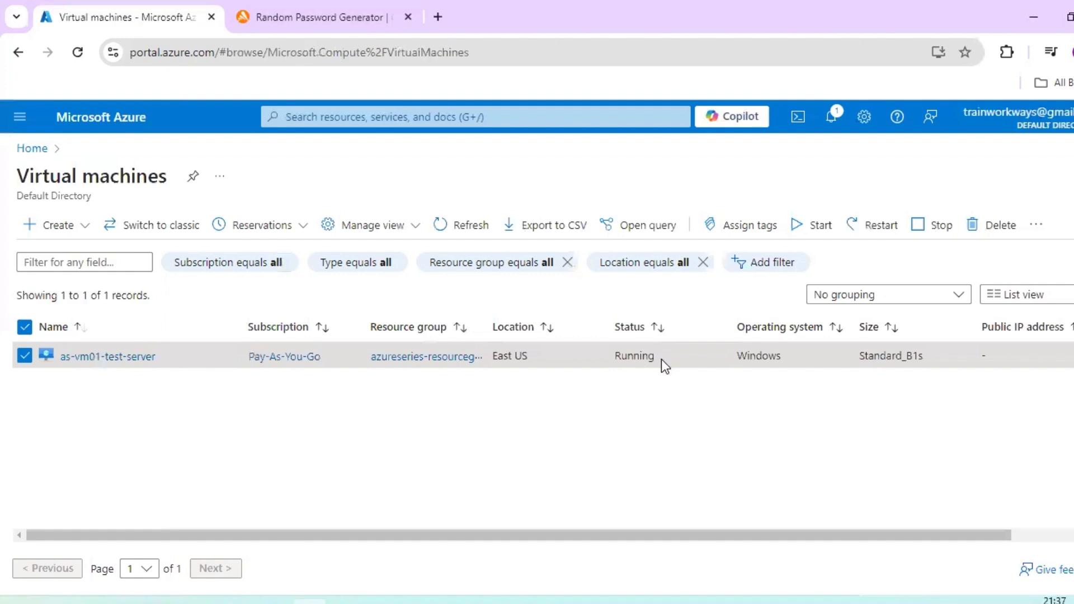
{"action": "left_click_drag", "start_coordinate": [606, 357], "coordinate": [604, 357]}
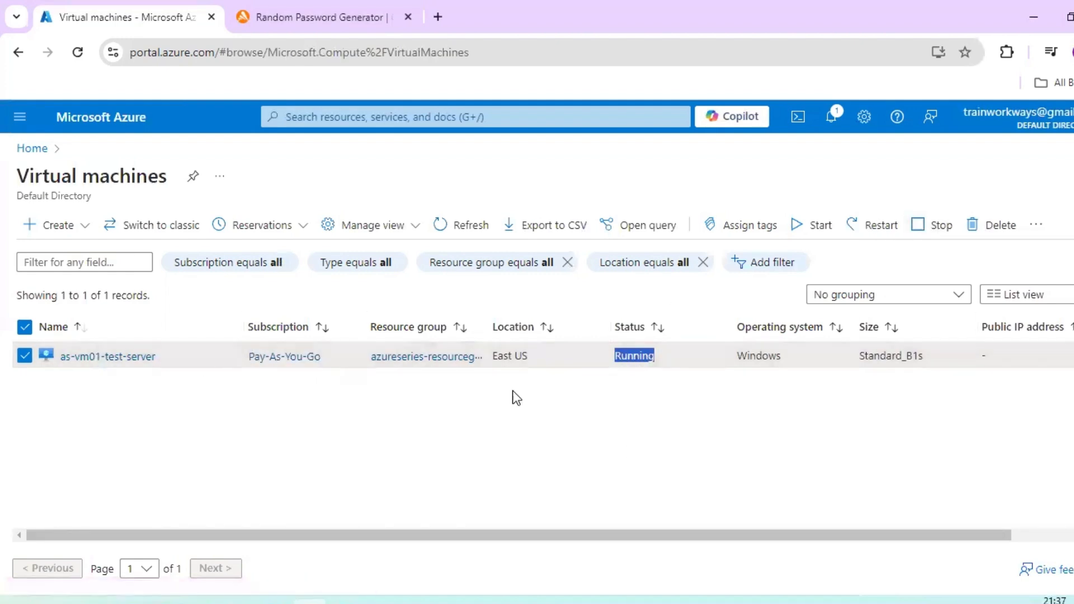
{"action": "left_click_drag", "start_coordinate": [562, 538], "coordinate": [664, 537]}
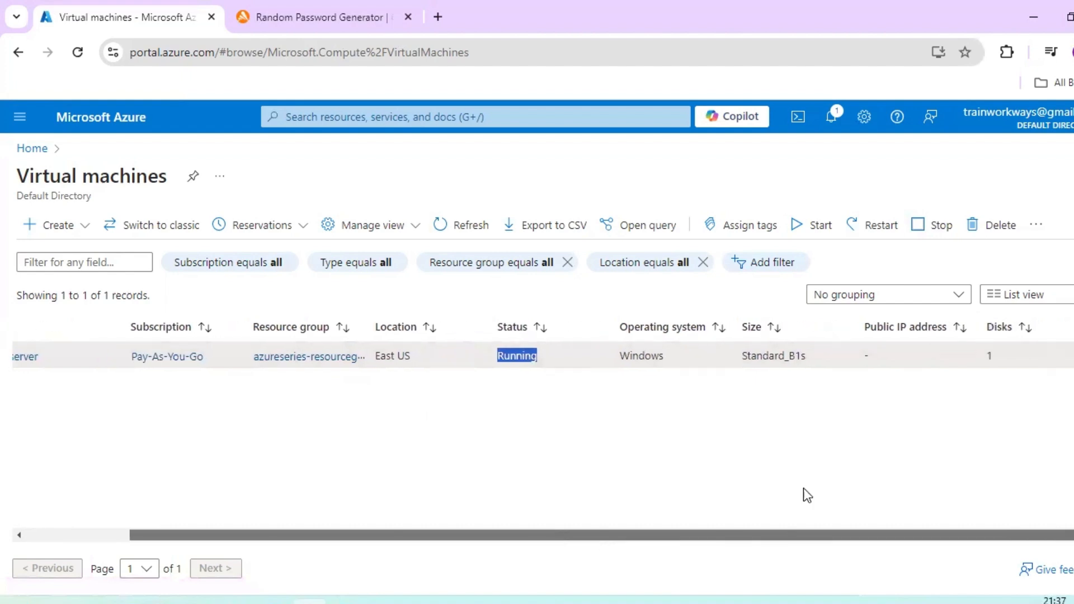
{"action": "left_click", "coordinate": [869, 358]}
{"action": "double_click", "coordinate": [869, 355]}
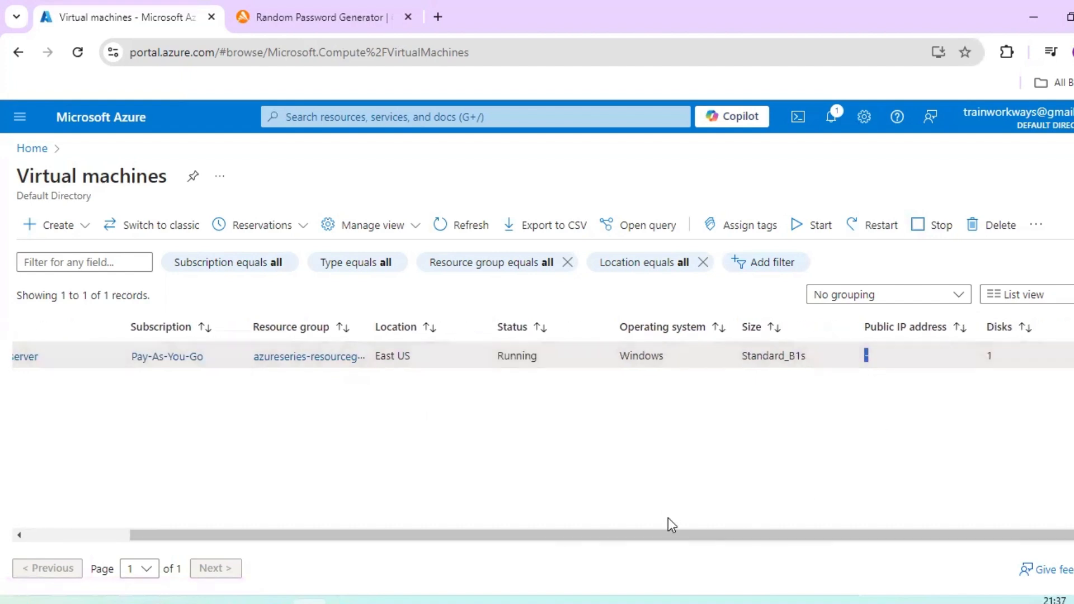
{"action": "left_click_drag", "start_coordinate": [668, 535], "coordinate": [420, 532]}
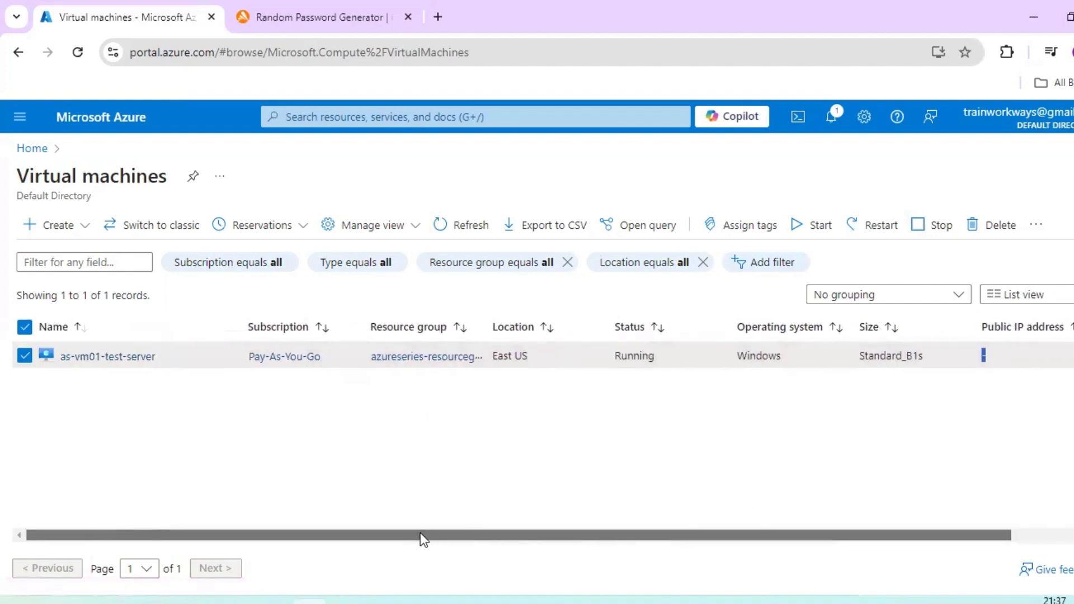
- Open as-vm01-test-server from the virtual machines list and examine its essentials and properties
{"action": "left_click", "coordinate": [132, 358]}
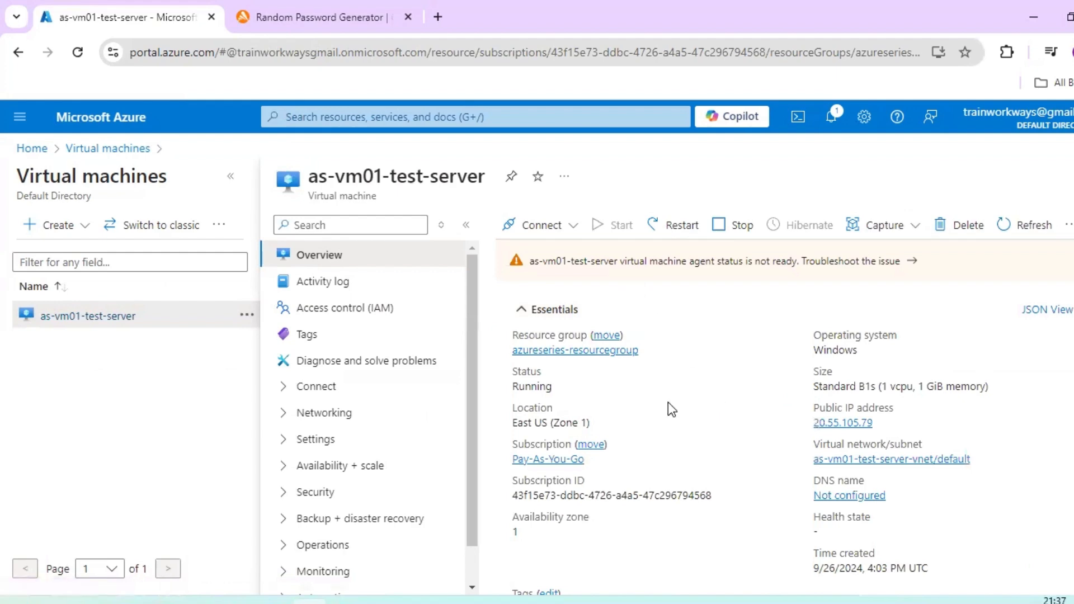
{"action": "scroll", "coordinate": [668, 403], "scroll_direction": "down", "scroll_amount": 5}
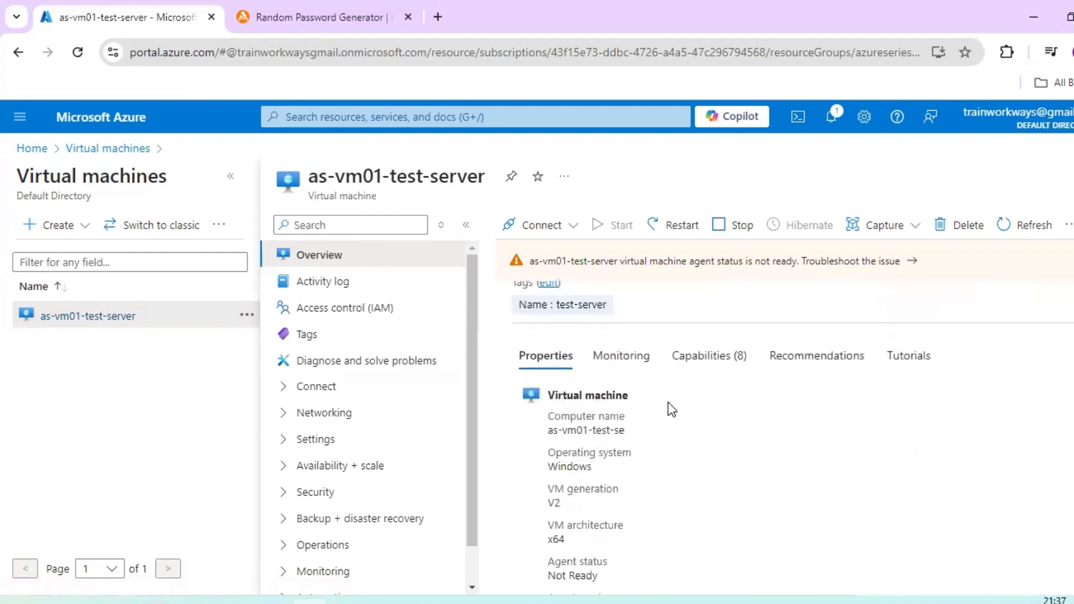
{"action": "scroll", "coordinate": [668, 402], "scroll_direction": "down", "scroll_amount": 10}
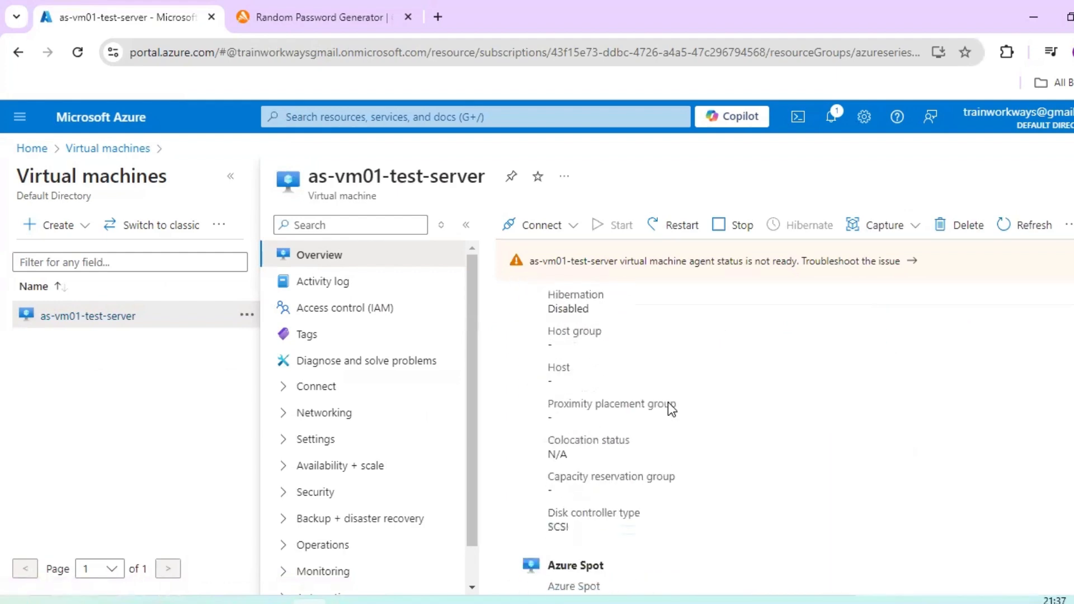
{"action": "scroll", "coordinate": [672, 409], "scroll_direction": "up", "scroll_amount": 15}
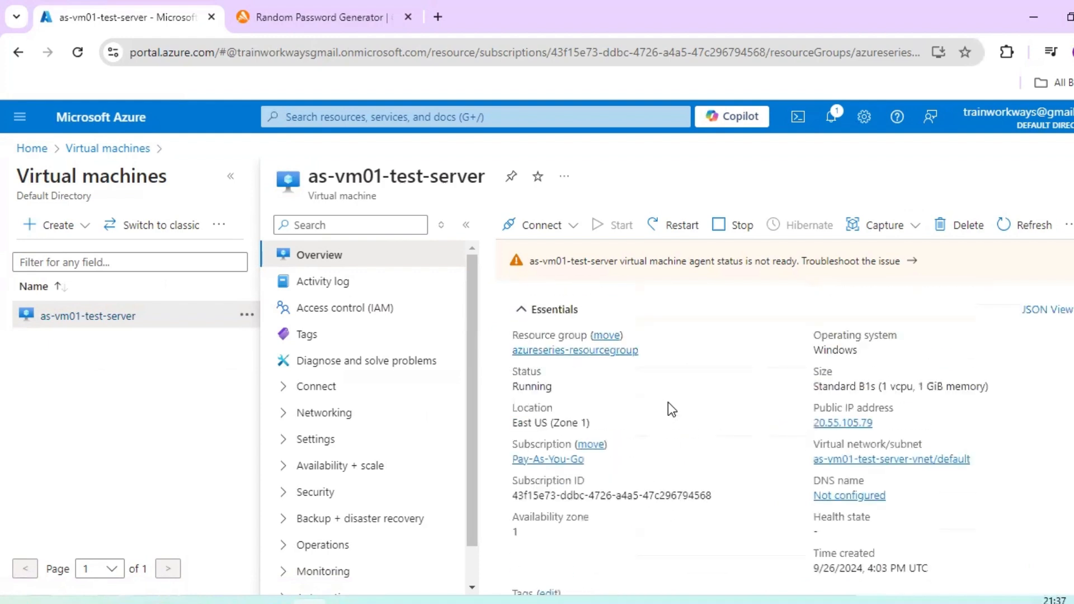
- Open the Connect page of as-vm01-test-server
{"action": "left_click", "coordinate": [111, 317]}
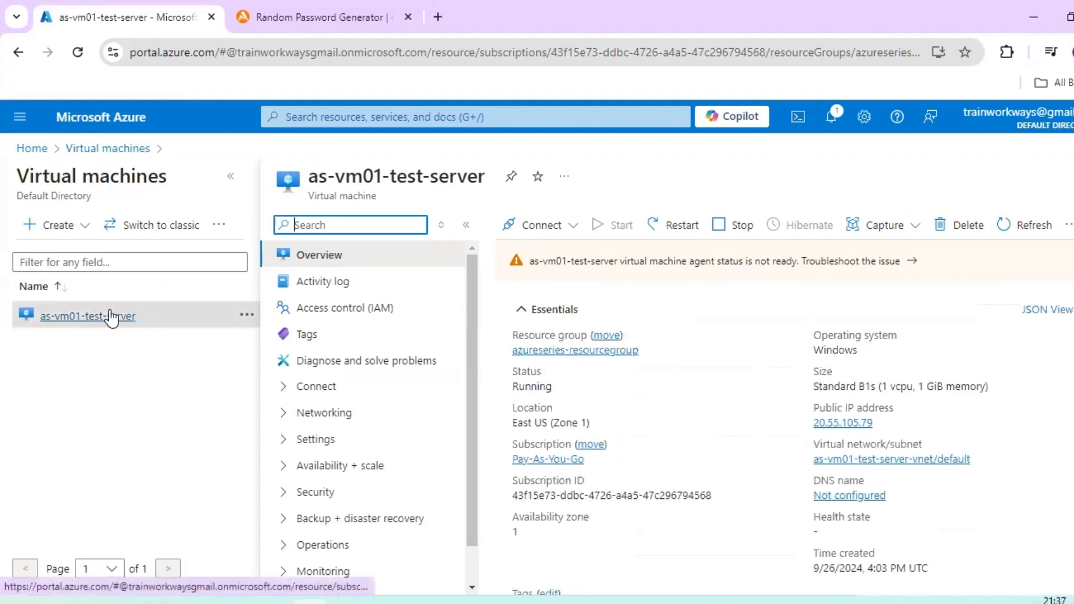
{"action": "left_click", "coordinate": [316, 386]}
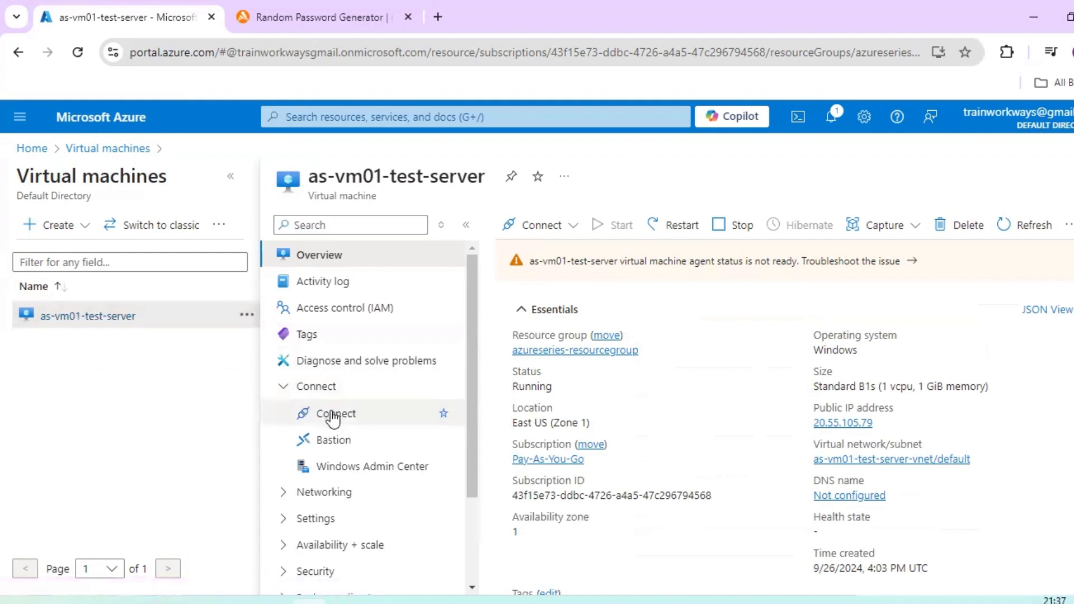
{"action": "left_click", "coordinate": [334, 414]}
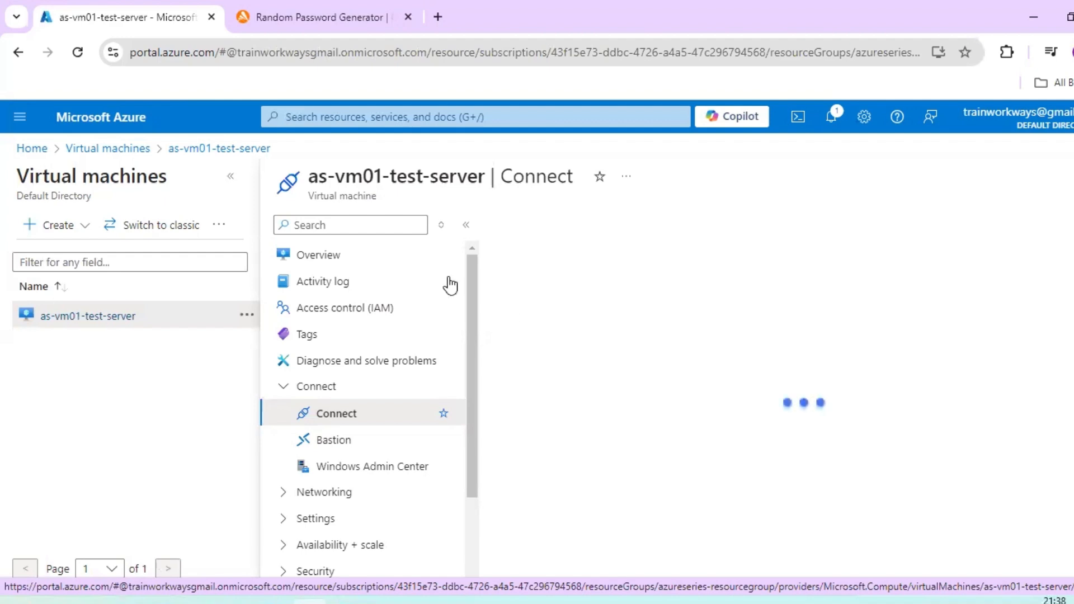
- Return to the virtual machines list and start the selected as-vm01-test-server, confirming the operation
{"action": "left_click", "coordinate": [100, 148]}
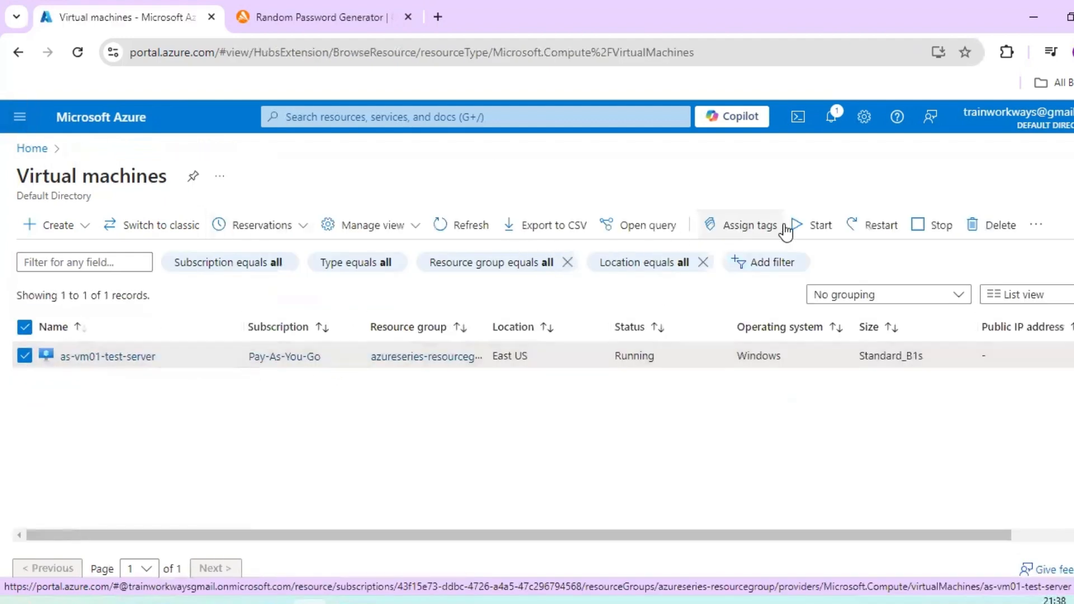
{"action": "left_click", "coordinate": [810, 229]}
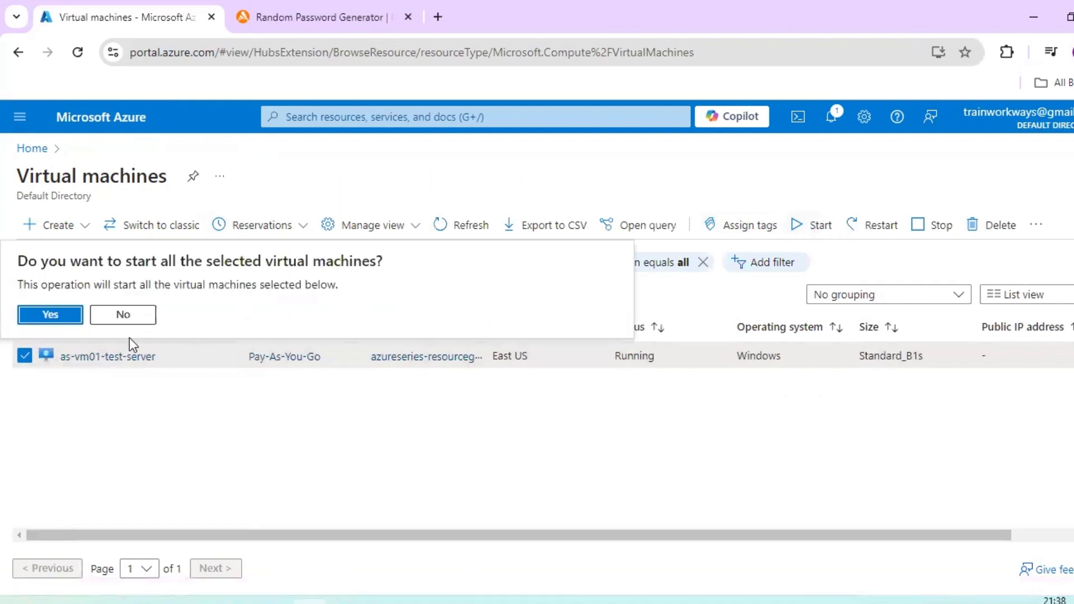
{"action": "left_click", "coordinate": [50, 319]}
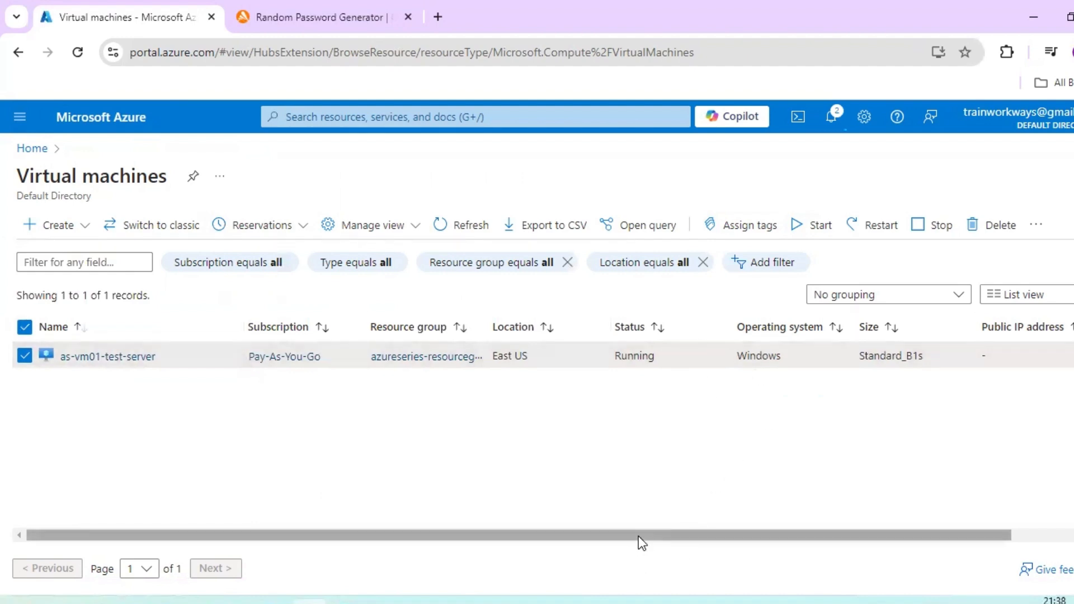
- Refresh the virtual machines list and check the status and public IP address columns of as-vm01-test-server
{"action": "left_click_drag", "start_coordinate": [639, 535], "coordinate": [1018, 532]}
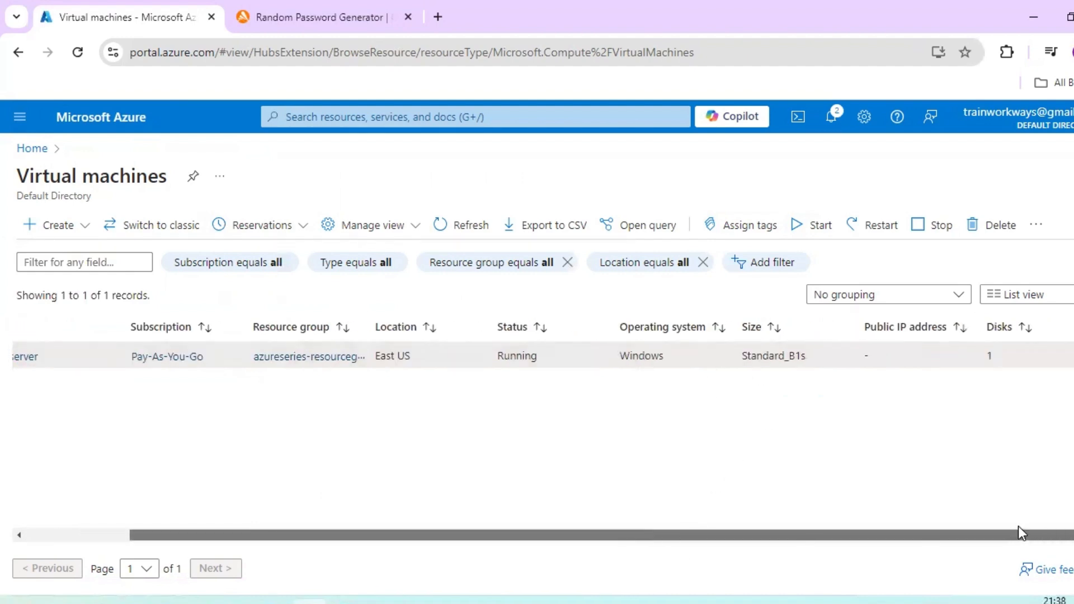
{"action": "left_click", "coordinate": [436, 229]}
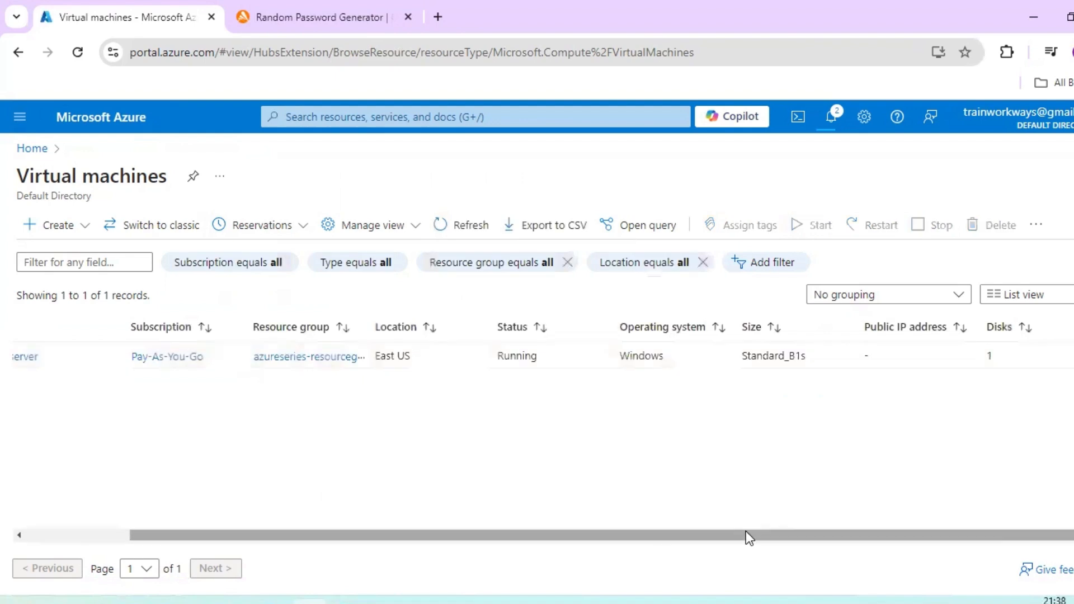
{"action": "left_click_drag", "start_coordinate": [746, 532], "coordinate": [1055, 479]}
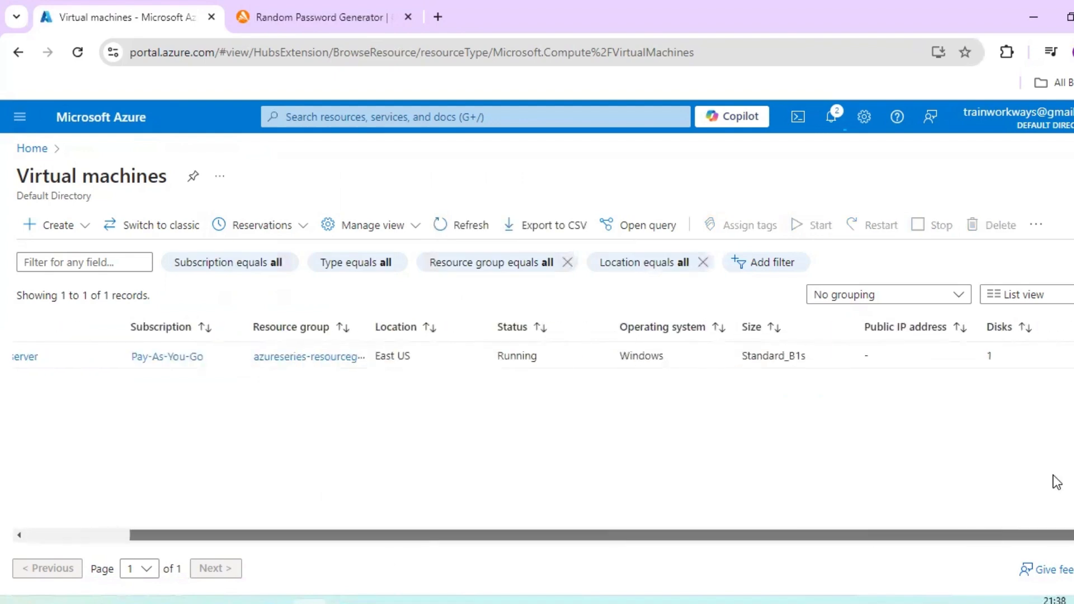
{"action": "left_click_drag", "start_coordinate": [364, 529], "coordinate": [261, 531]}
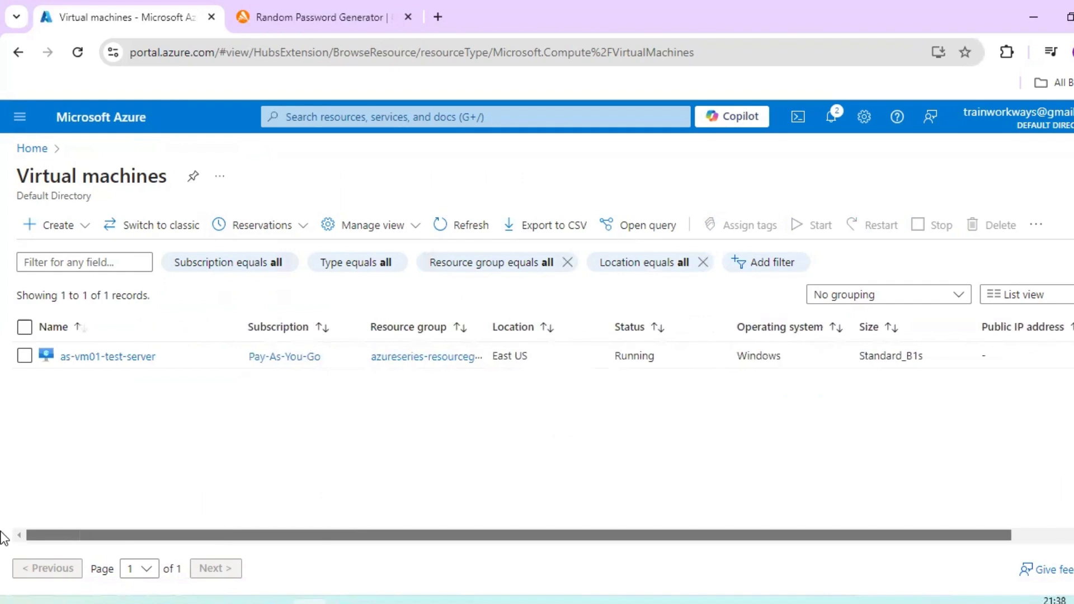
- Select as-vm01-test-server again in the refreshed list and issue the start operation once more
{"action": "left_click", "coordinate": [24, 357]}
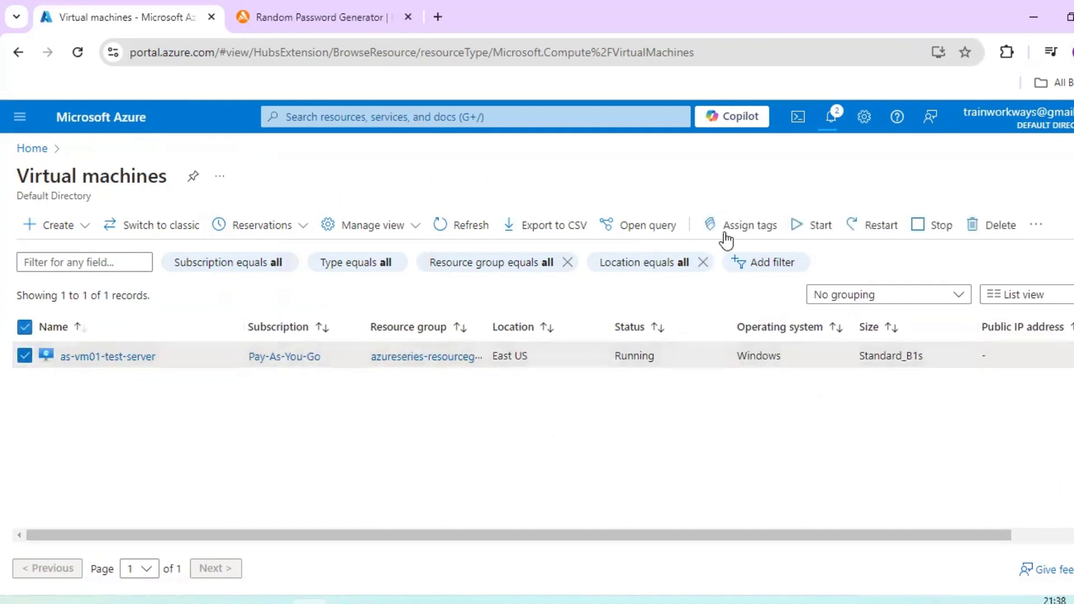
{"action": "left_click", "coordinate": [803, 233]}
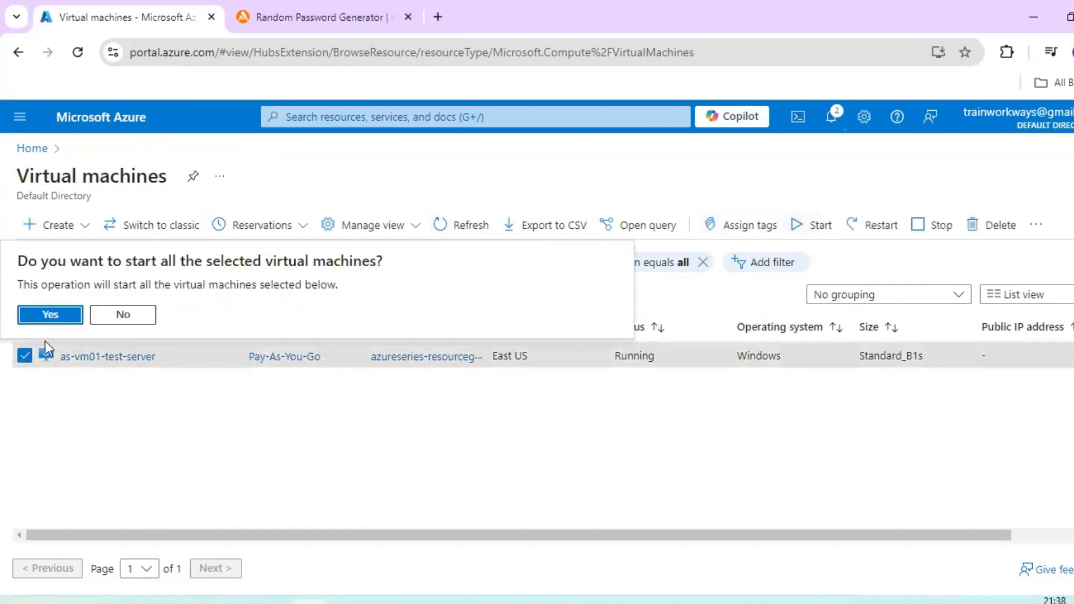
{"action": "left_click", "coordinate": [51, 313]}
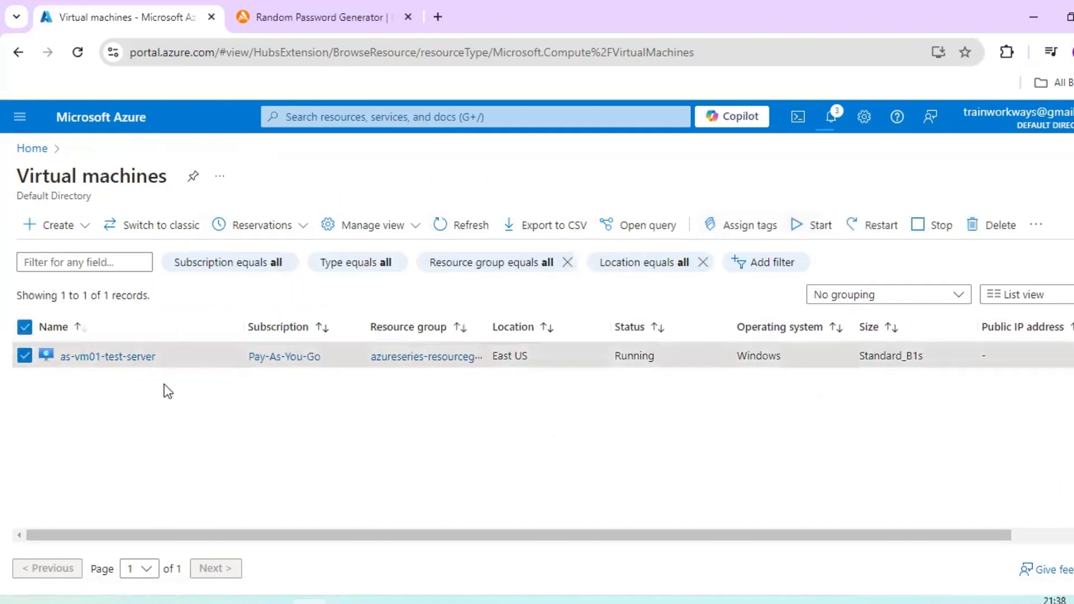
- Open the overview of as-vm01-test-server and copy its public IP address
{"action": "left_click", "coordinate": [130, 361]}
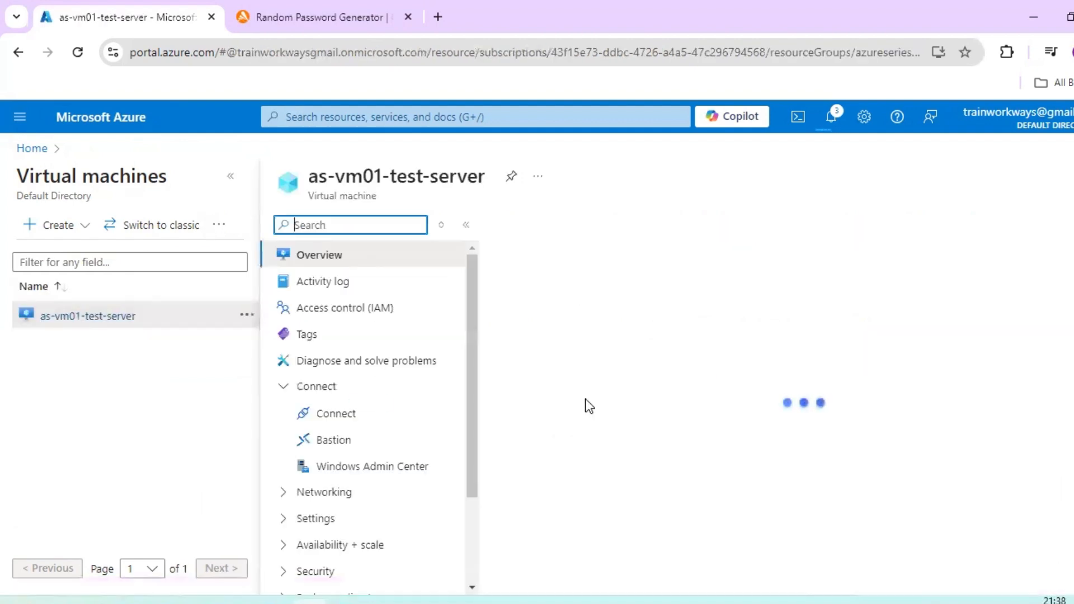
{"action": "scroll", "coordinate": [673, 367], "scroll_direction": "down", "scroll_amount": 1}
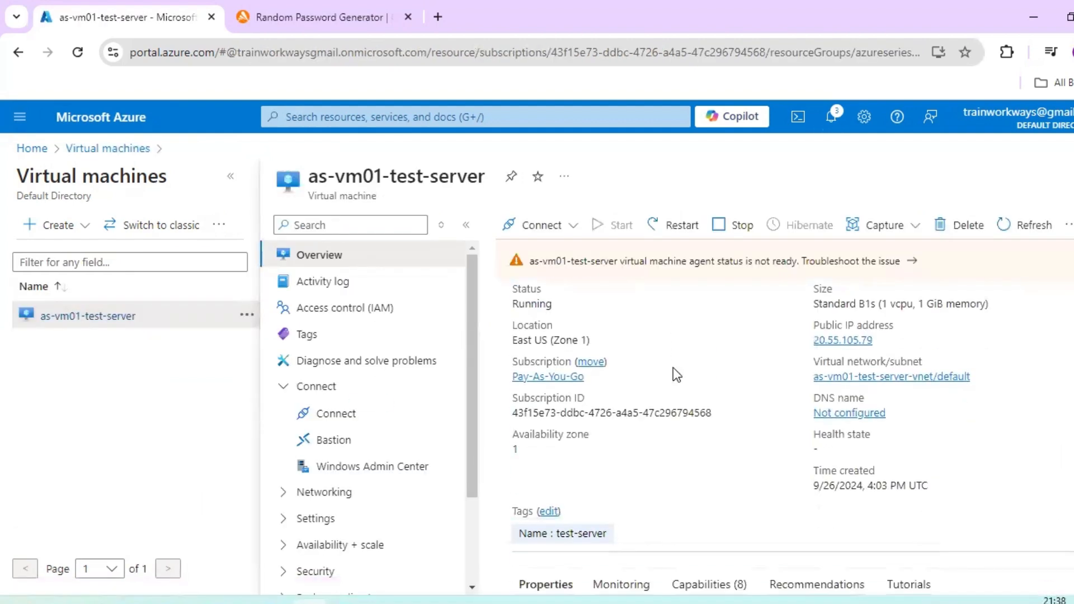
{"action": "scroll", "coordinate": [673, 367], "scroll_direction": "up", "scroll_amount": 1}
{"action": "left_click", "coordinate": [882, 423]}
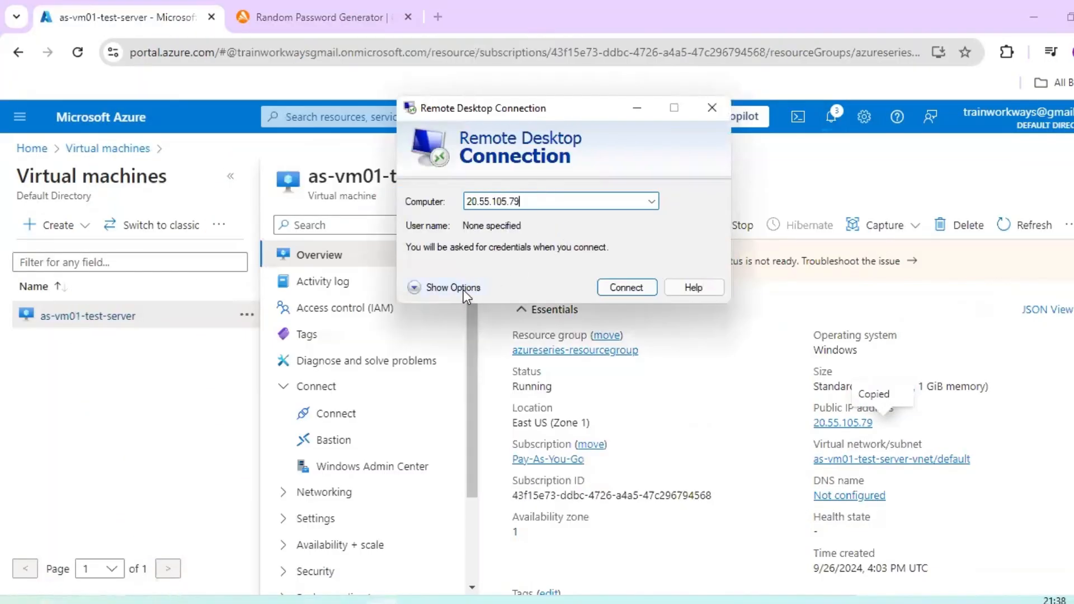
- In Remote Desktop Connection, enter the VM's administrator user name copied from Notepad and start connecting to 20.55.105.79
{"action": "left_click", "coordinate": [456, 288]}
{"action": "left_click", "coordinate": [565, 282]}
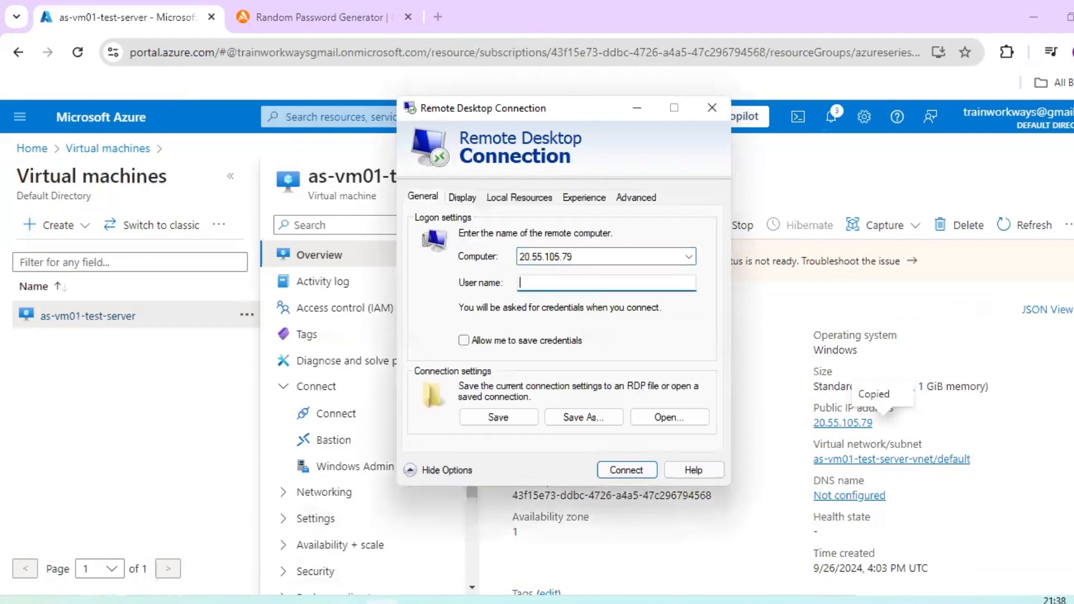
{"action": "key", "text": "alt+Tab"}
{"action": "left_click_drag", "start_coordinate": [279, 174], "coordinate": [208, 175]}
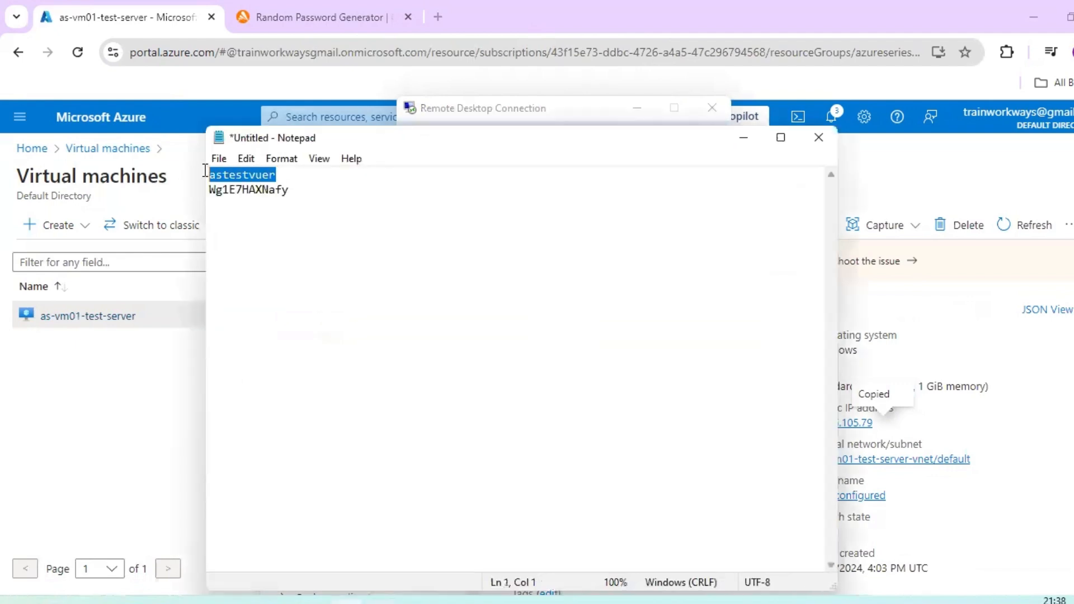
{"action": "key", "text": "alt+Tab"}
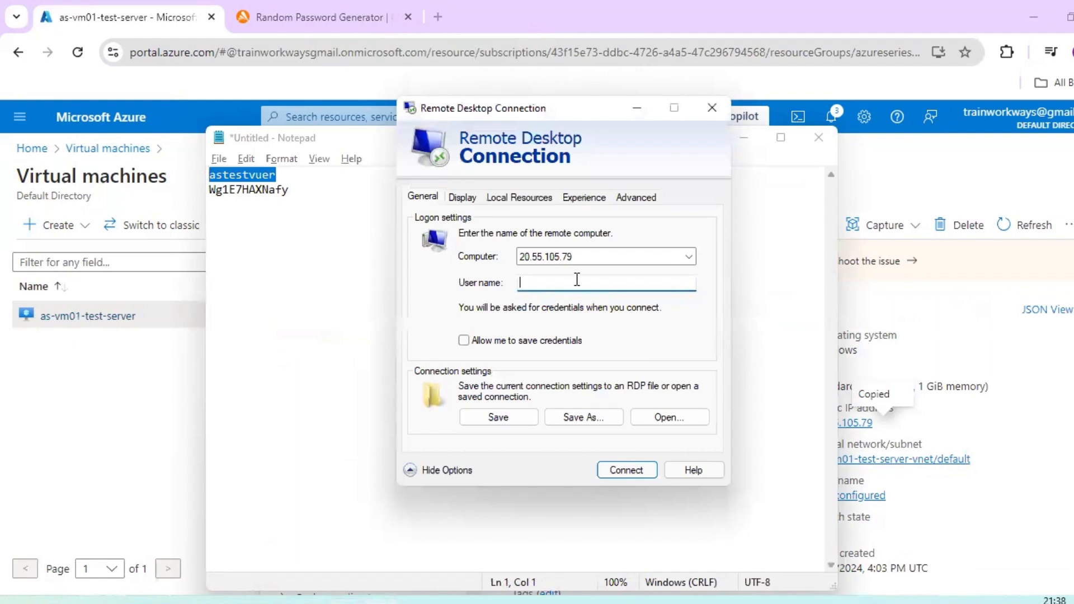
{"action": "key", "text": "ctrl+v"}
{"action": "left_click", "coordinate": [635, 473]}
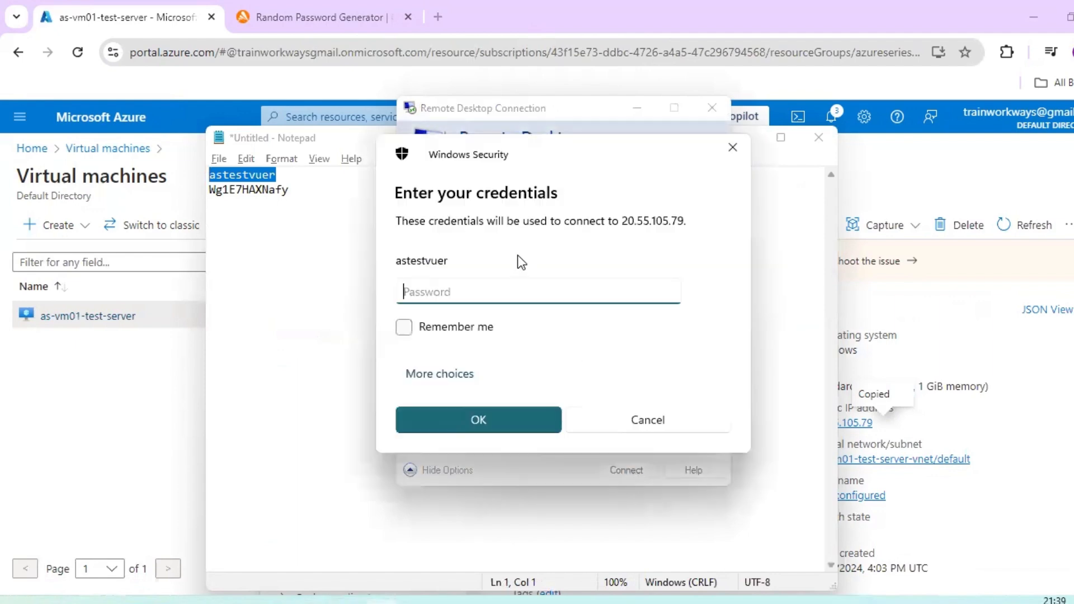
- Enter the VM administrator's password copied from Notepad, submit the credentials, and accept the certificate warning to connect to 20.55.105.79
{"action": "left_click", "coordinate": [349, 598]}
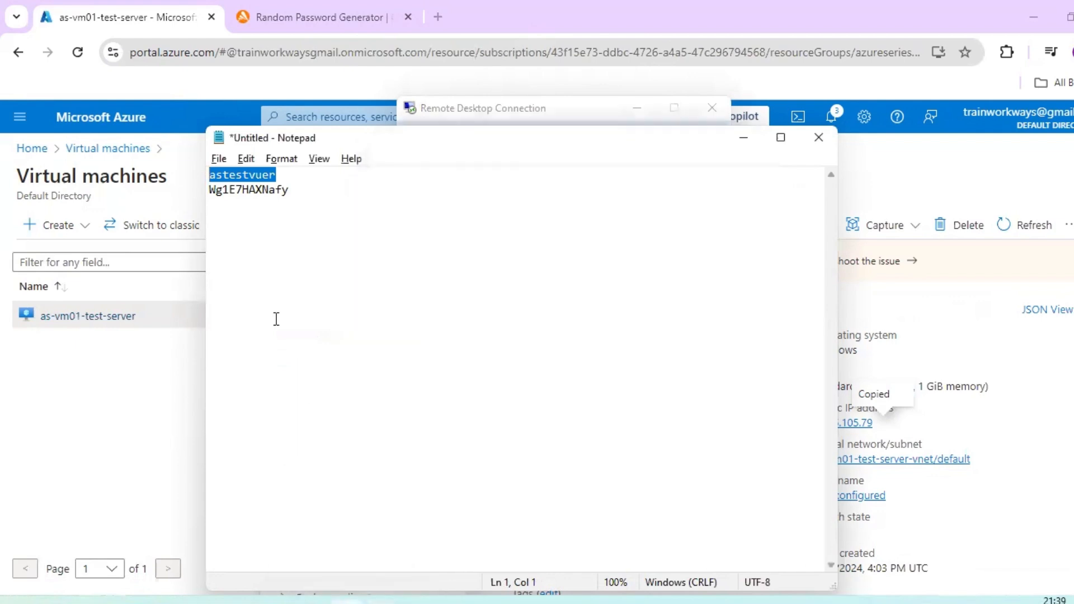
{"action": "left_click_drag", "start_coordinate": [291, 193], "coordinate": [205, 191]}
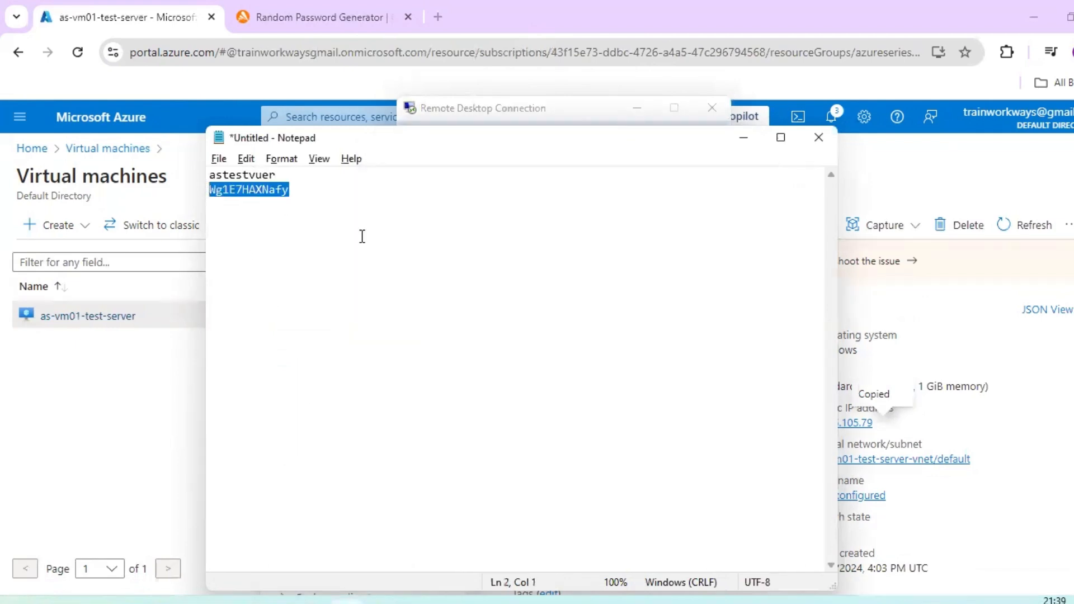
{"action": "key", "text": "alt+Tab"}
{"action": "key", "text": "ctrl+v"}
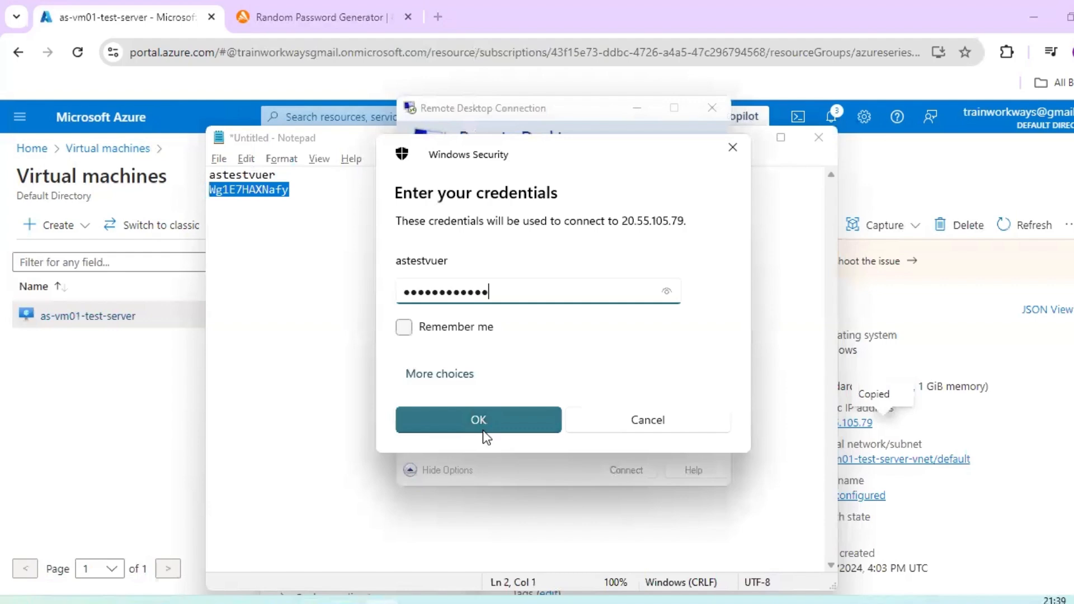
{"action": "left_click", "coordinate": [481, 422]}
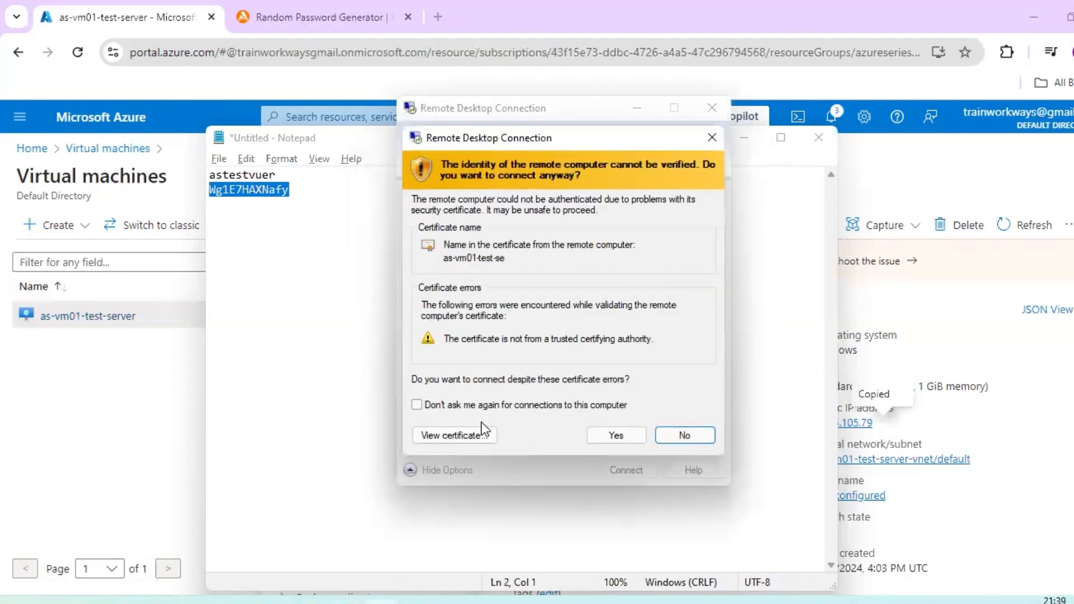
{"action": "left_click", "coordinate": [615, 435]}
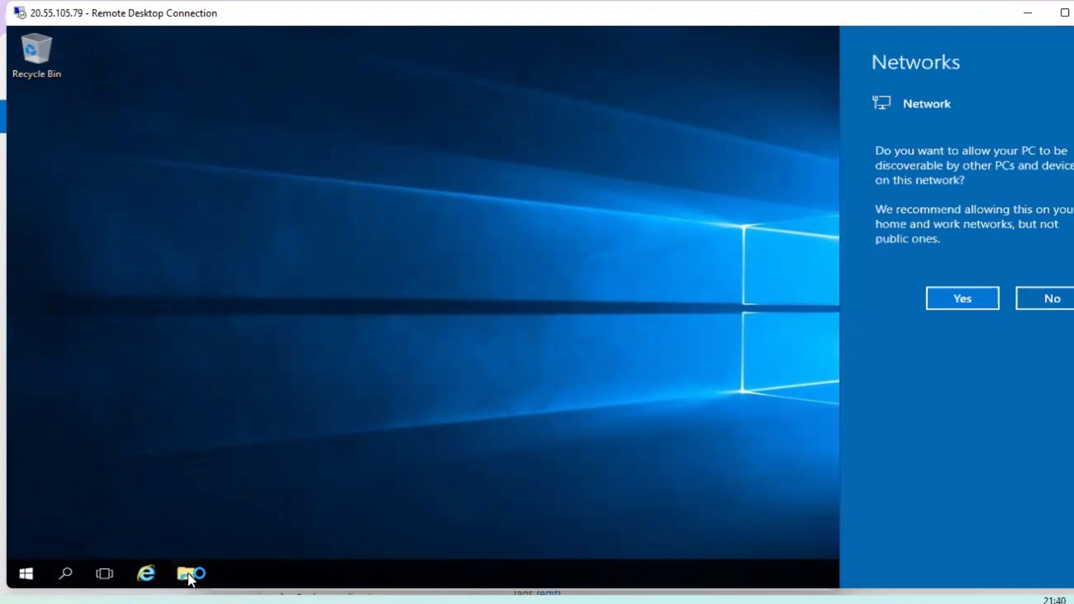
- Open File Explorer in the remote session and view the properties of This PC
{"action": "left_click", "coordinate": [186, 573]}
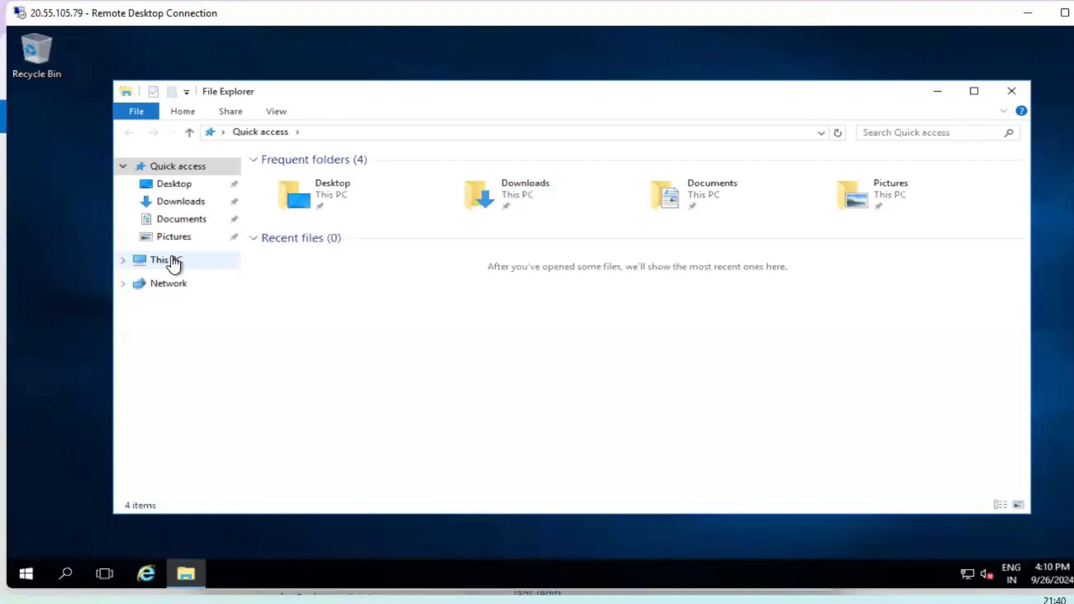
{"action": "right_click", "coordinate": [174, 264]}
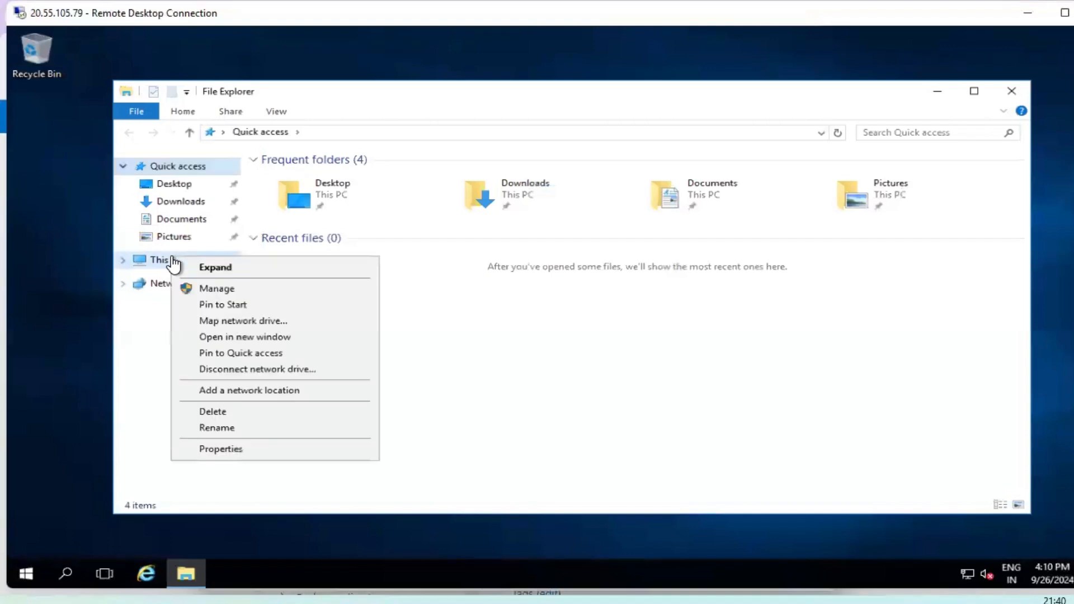
{"action": "left_click", "coordinate": [222, 450]}
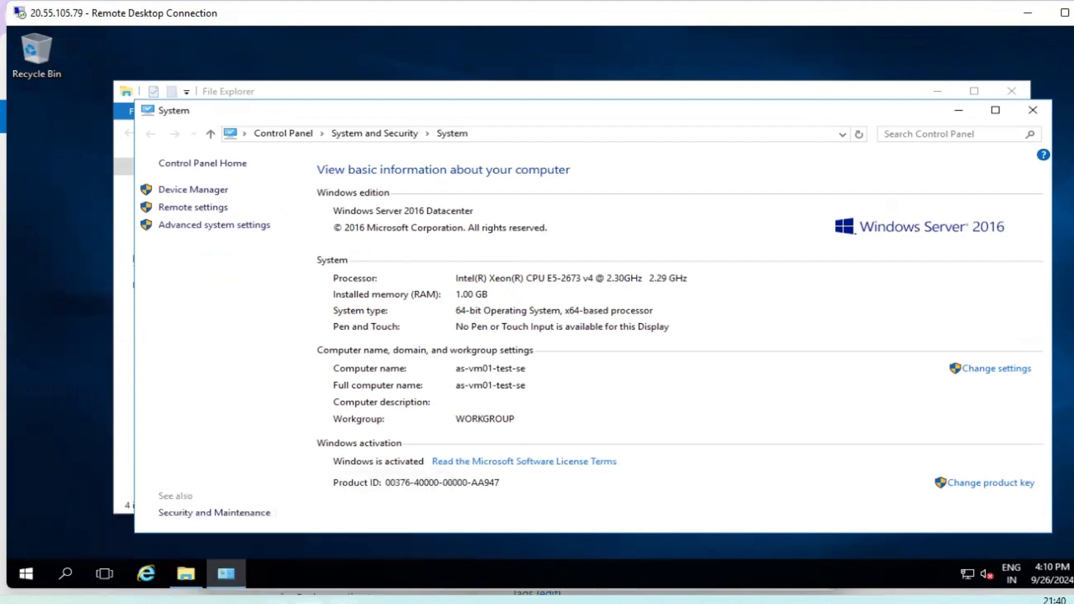
- Switch to the Azure portal in the browser, view the Create a resource page from Home, and return to the home page
{"action": "left_click", "coordinate": [311, 602]}
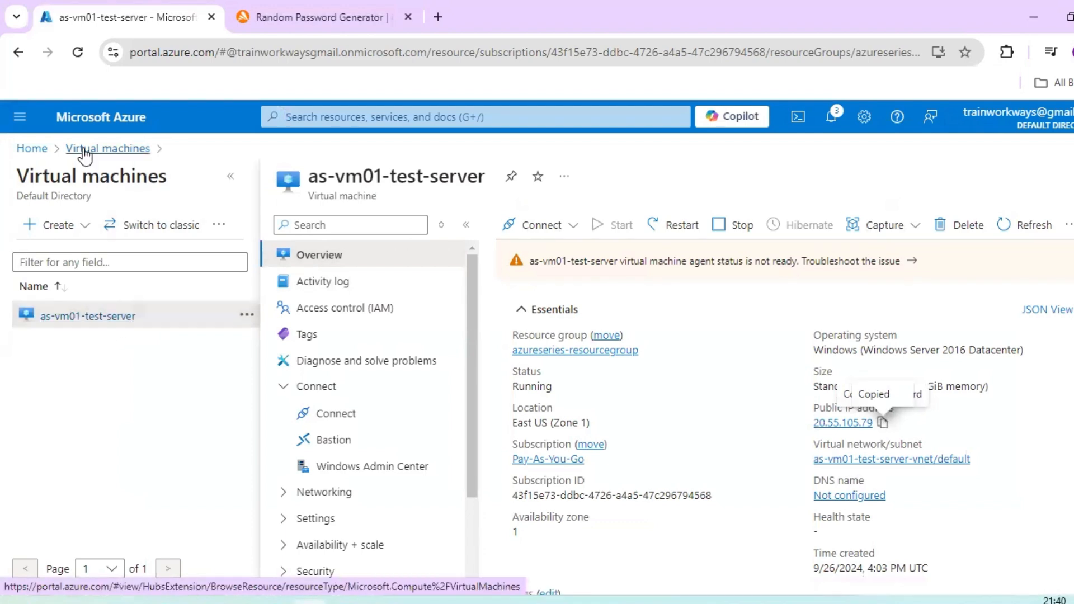
{"action": "left_click", "coordinate": [32, 148]}
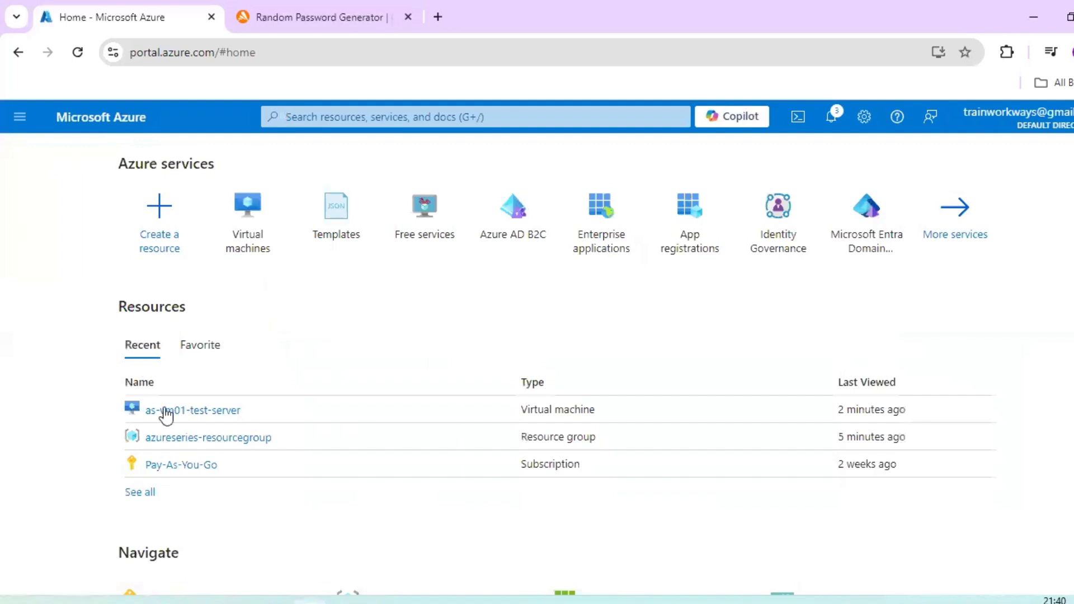
{"action": "left_click", "coordinate": [165, 239]}
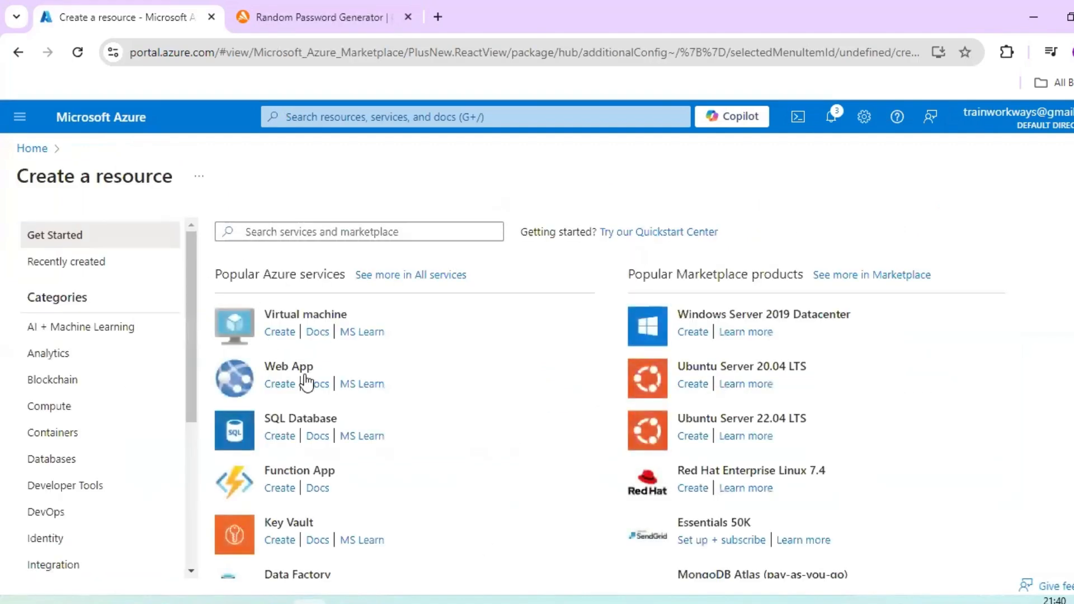
{"action": "left_click", "coordinate": [25, 54]}
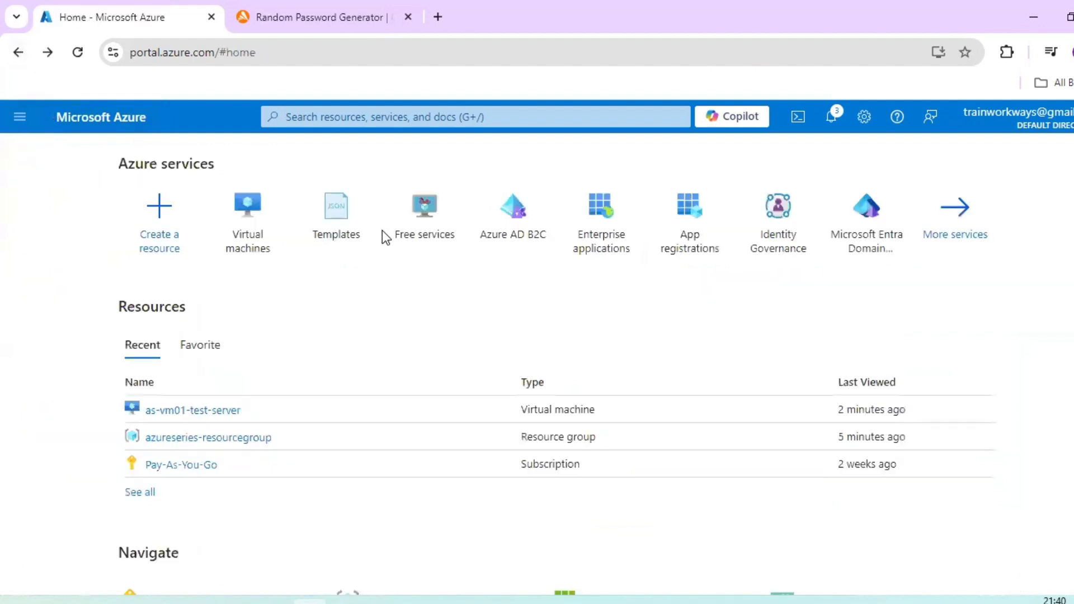
- Search the portal for "resource", open Resource groups, and view the resources in azureseries-resourcegroup
{"action": "left_click", "coordinate": [451, 120]}
{"action": "type", "text": "resource"}
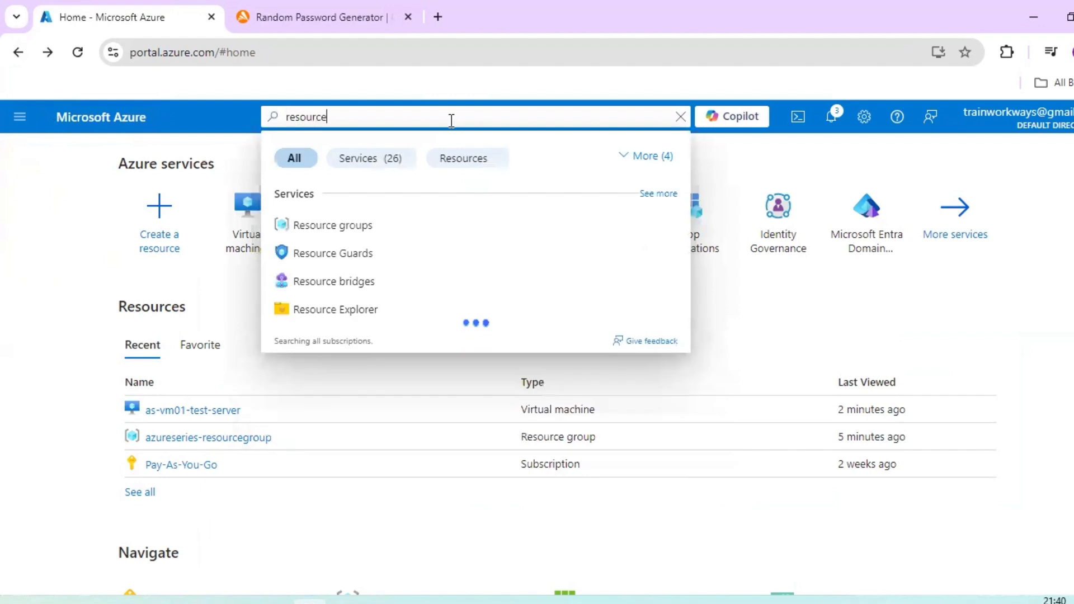
{"action": "left_click", "coordinate": [359, 227]}
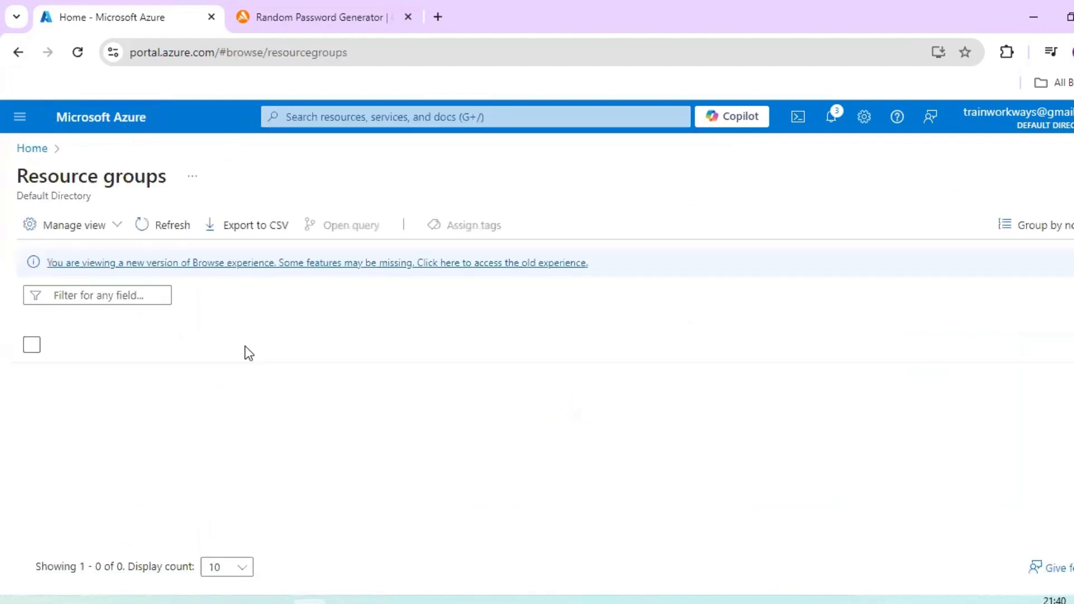
{"action": "left_click", "coordinate": [159, 376]}
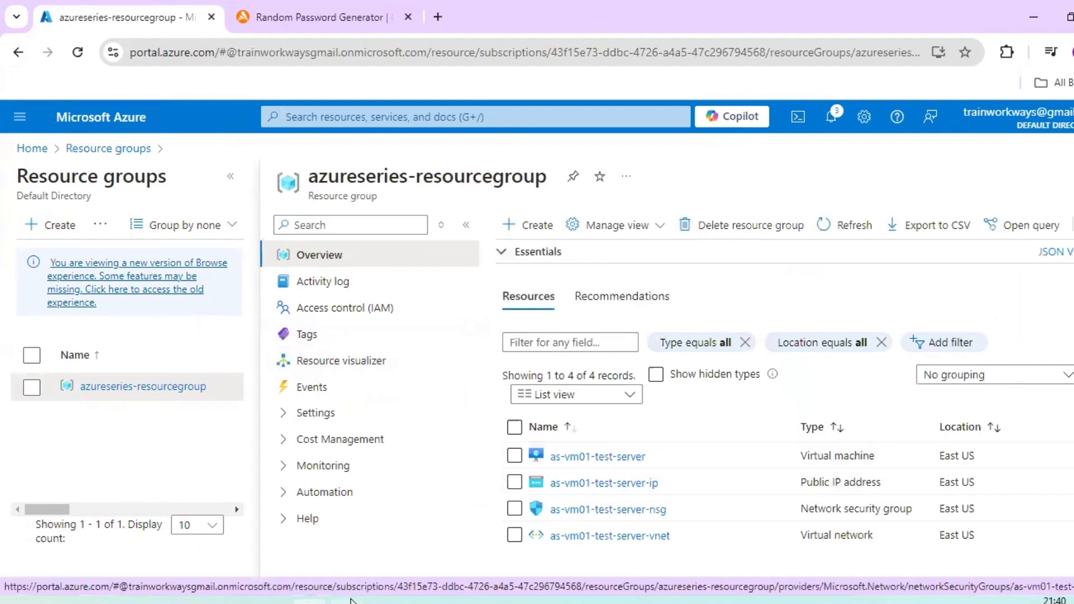
- Switch back to the remote session, review the Remote, Advanced and Computer Name settings in System Properties, and close the System windows
{"action": "left_click", "coordinate": [383, 602]}
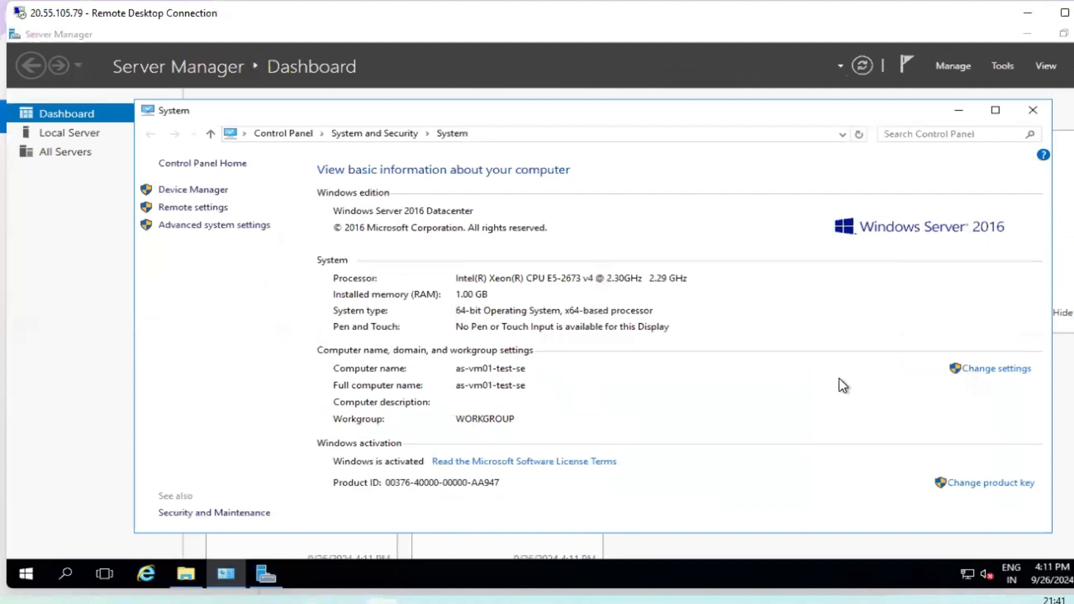
{"action": "left_click", "coordinate": [1002, 369]}
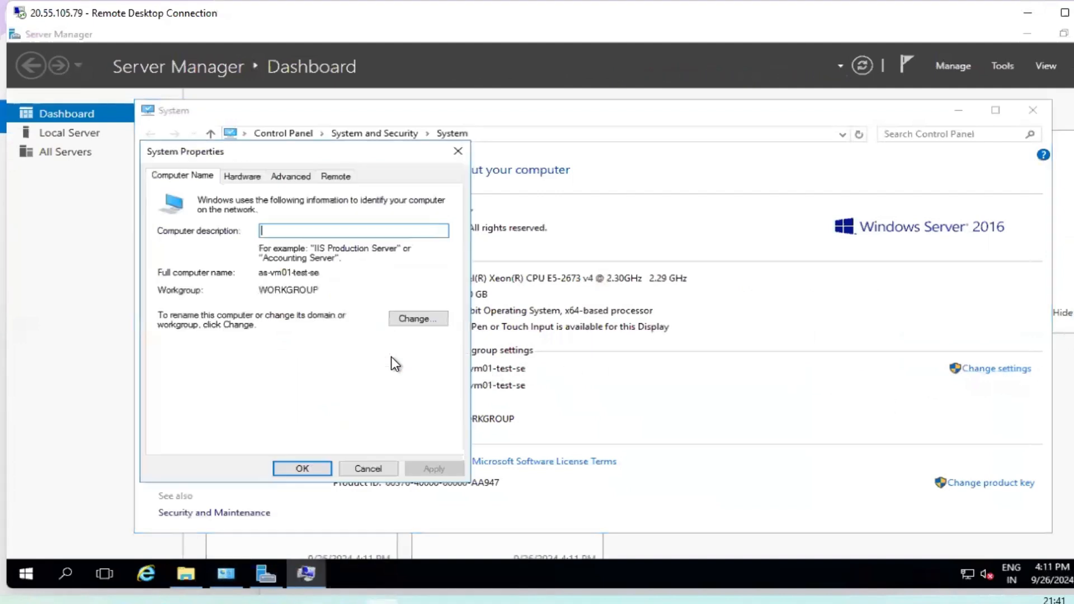
{"action": "left_click", "coordinate": [345, 177]}
{"action": "left_click", "coordinate": [288, 176]}
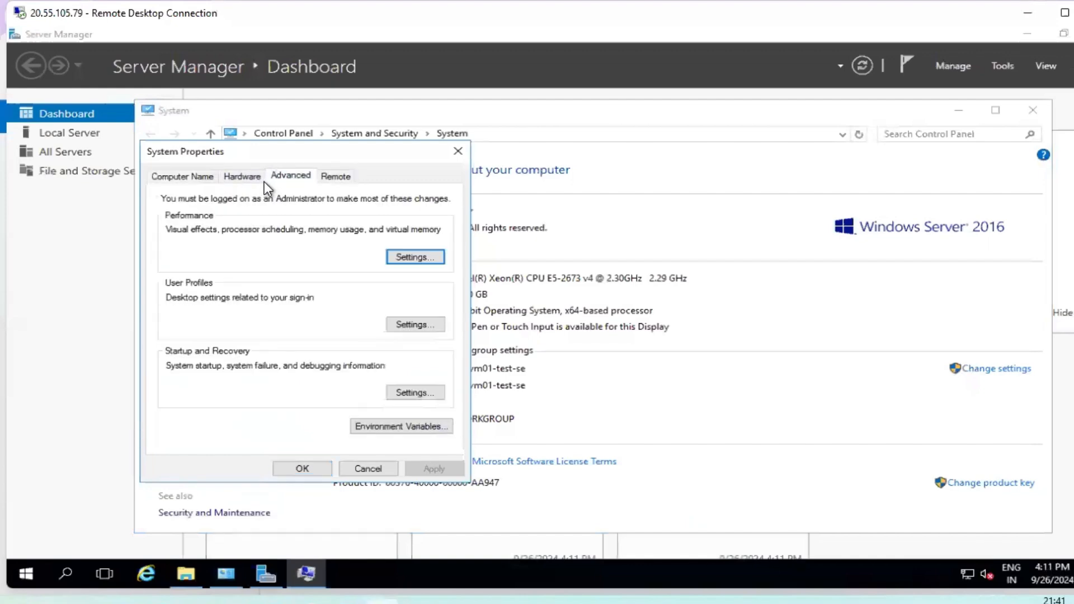
{"action": "left_click", "coordinate": [185, 176]}
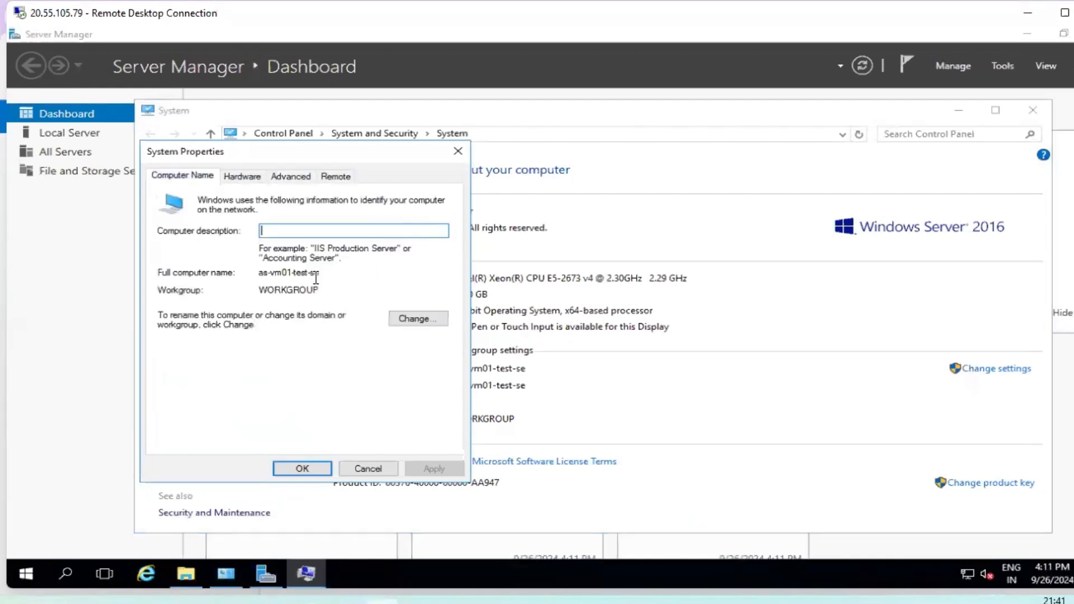
{"action": "left_click_drag", "start_coordinate": [320, 271], "coordinate": [251, 272]}
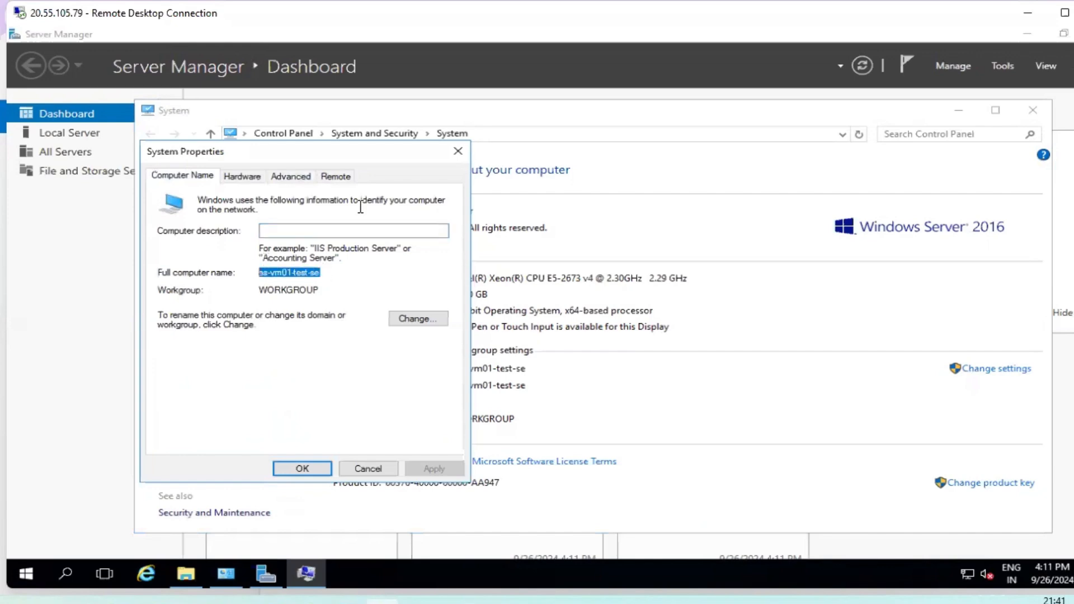
{"action": "left_click", "coordinate": [457, 151]}
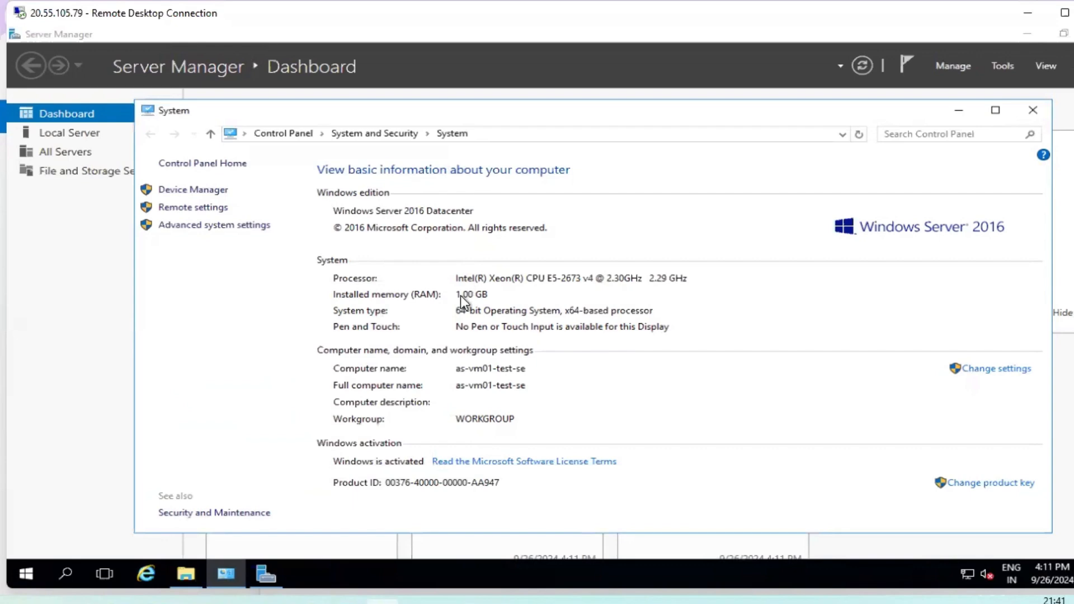
{"action": "left_click", "coordinate": [1032, 111]}
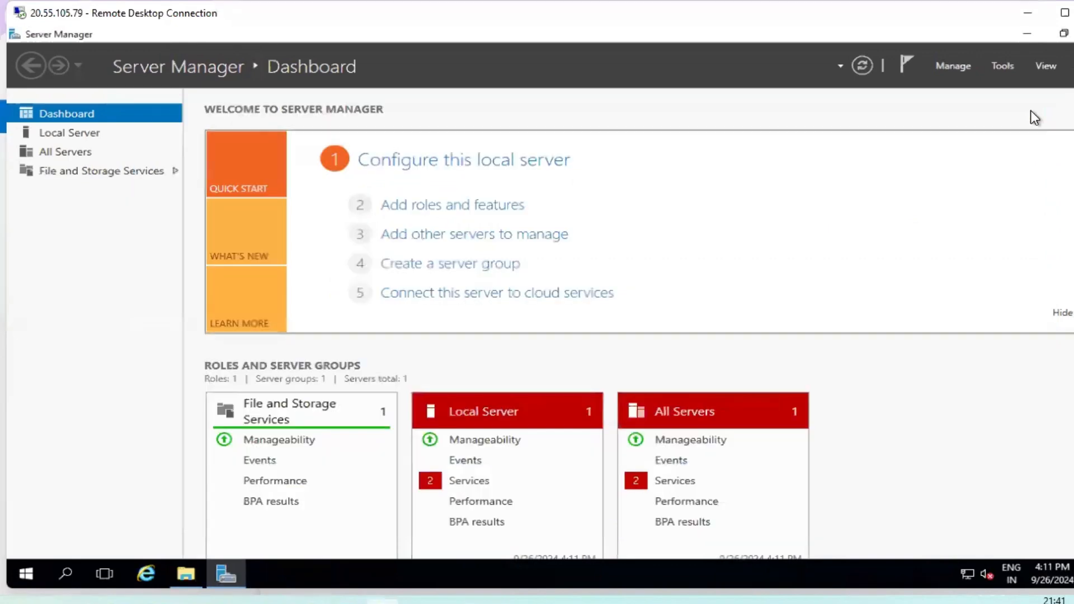